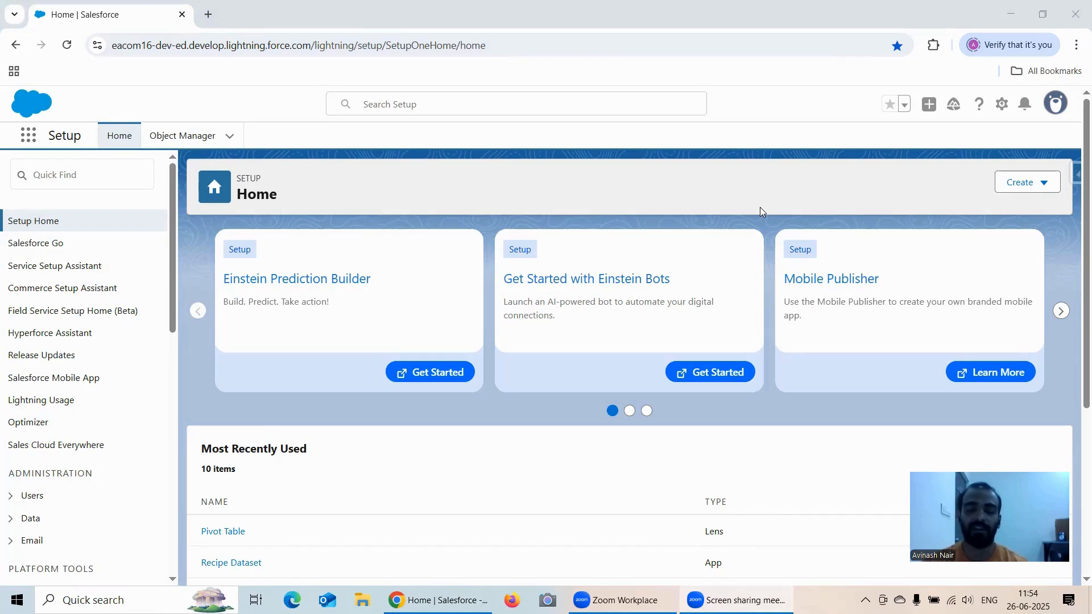
# - Launch Analytics Studio from Salesforce Setup and open the Values Table lens from the recent items
pyautogui.click(28, 135)
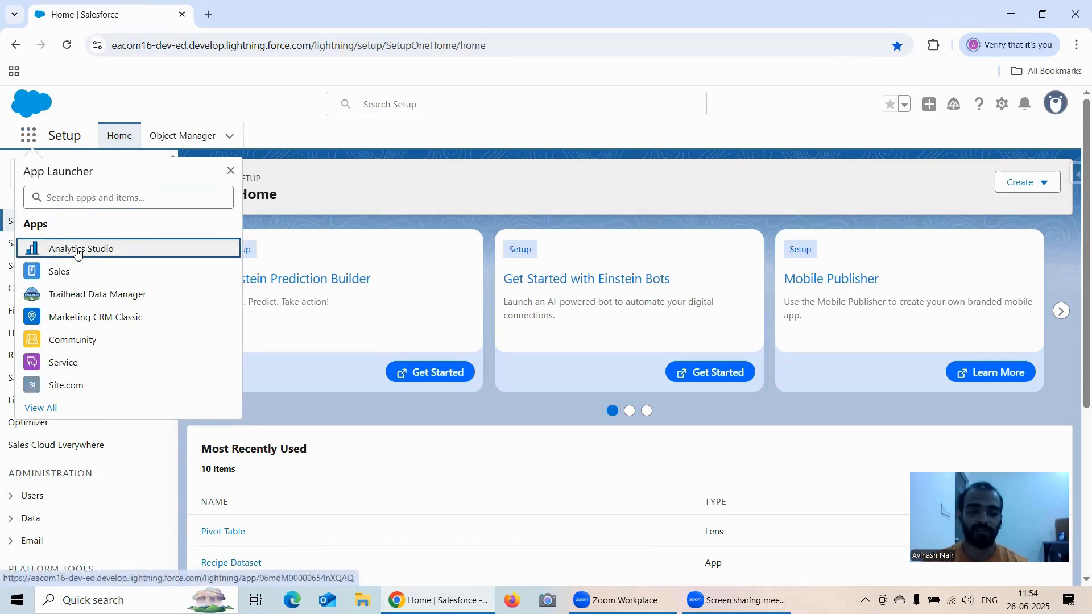
pyautogui.click(77, 248)
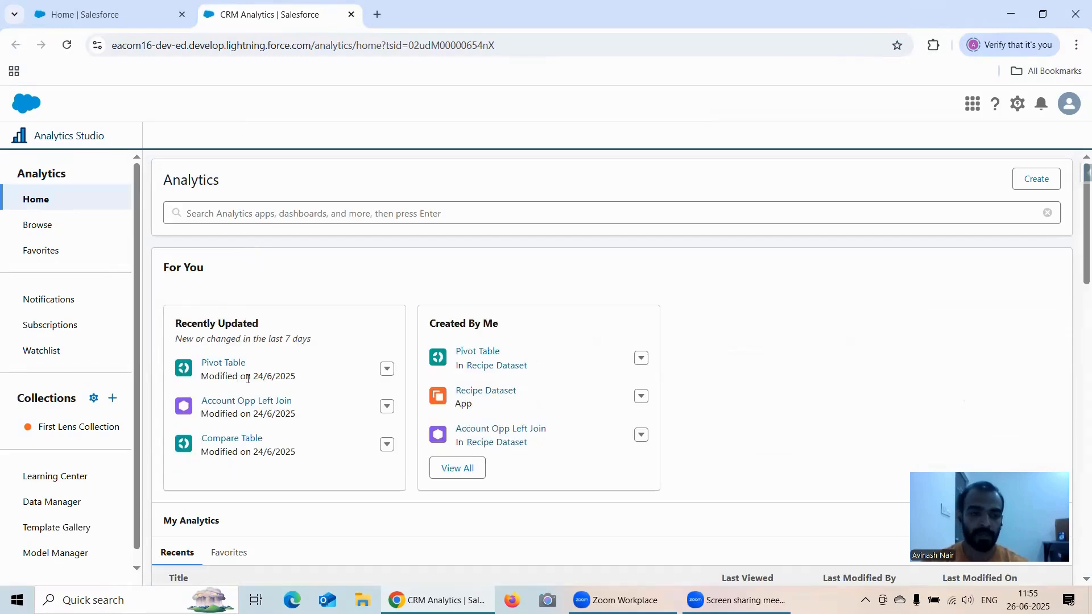
pyautogui.scroll(-5, 318, 357)
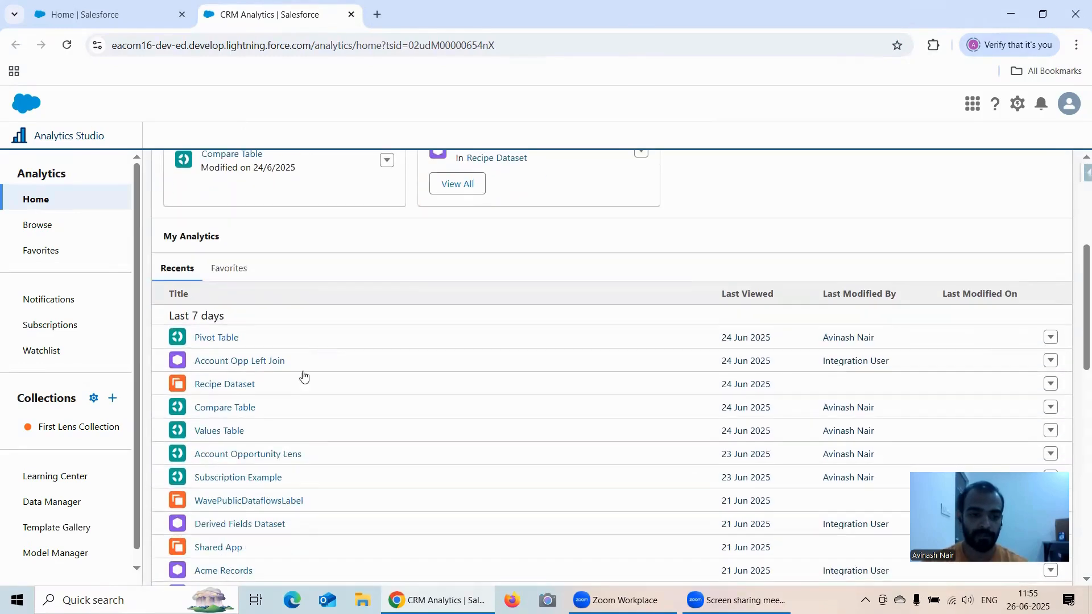
pyautogui.click(215, 433)
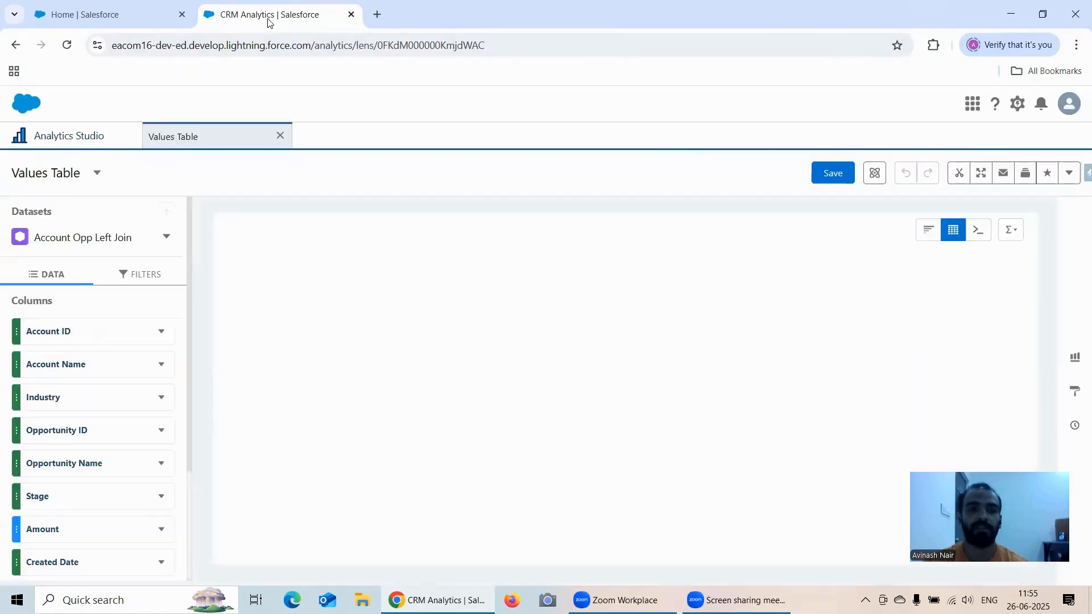
# - Duplicate the browser tab showing the Values Table lens twice
pyautogui.rightClick(268, 21)
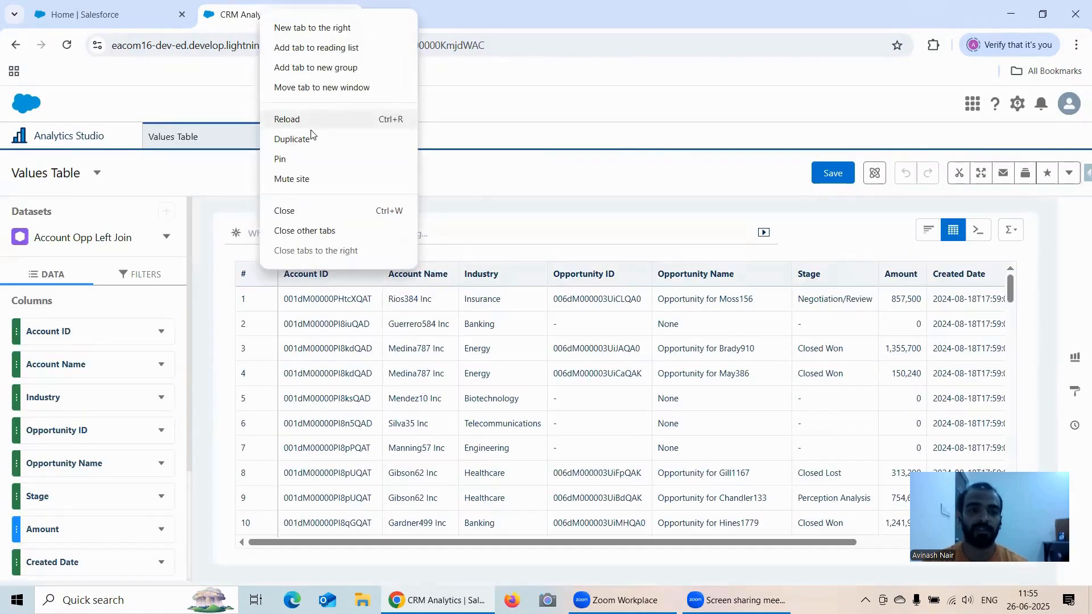
pyautogui.press('Escape')
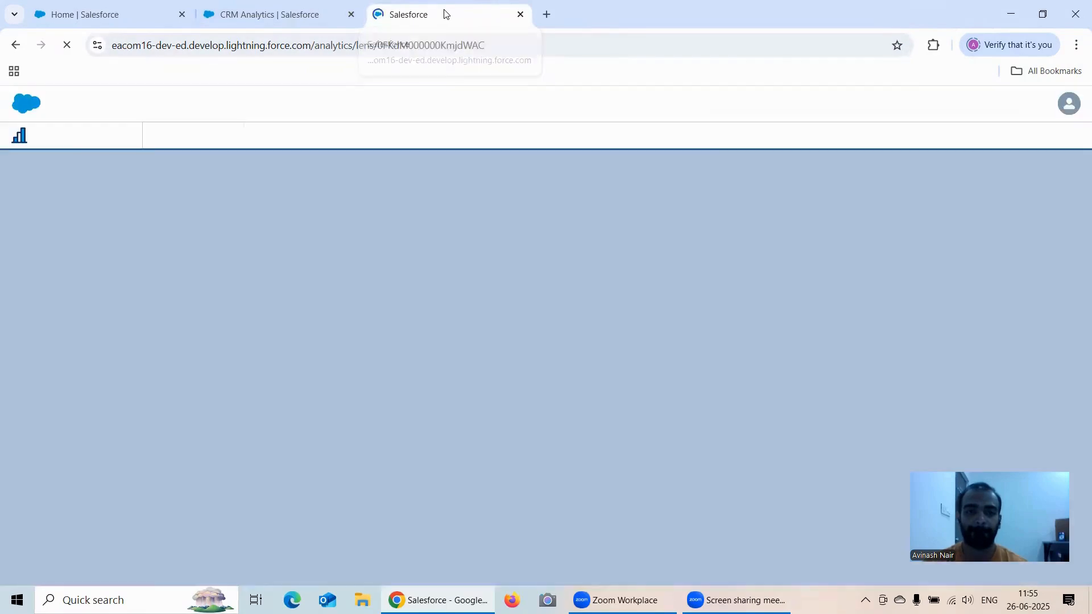
pyautogui.rightClick(446, 15)
pyautogui.click(480, 139)
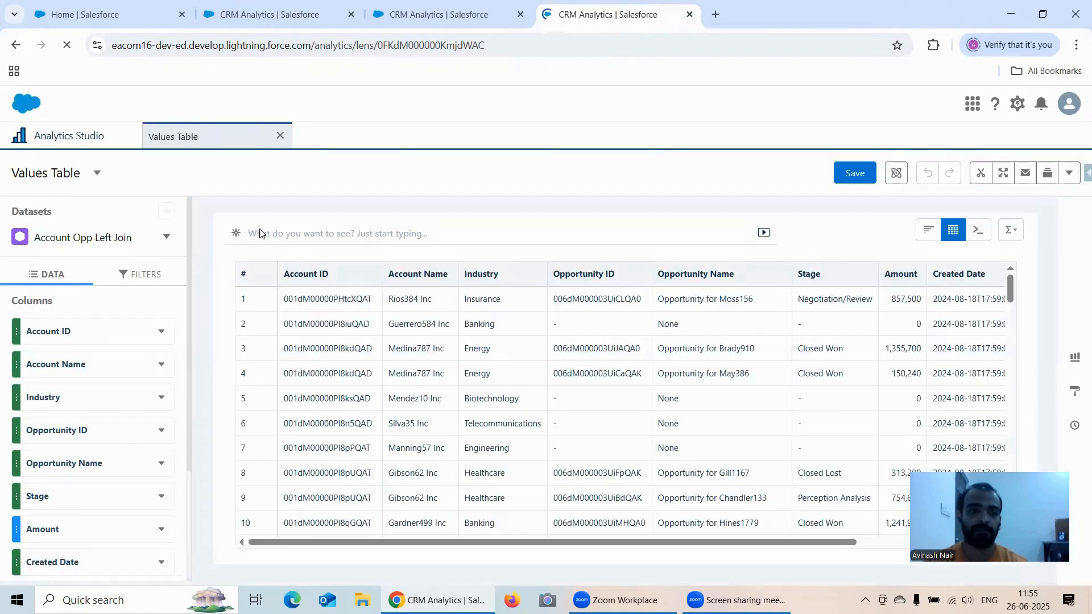
# - In the first duplicated browser tab, return to the Analytics home page and open the Compare Table lens
pyautogui.click(256, 11)
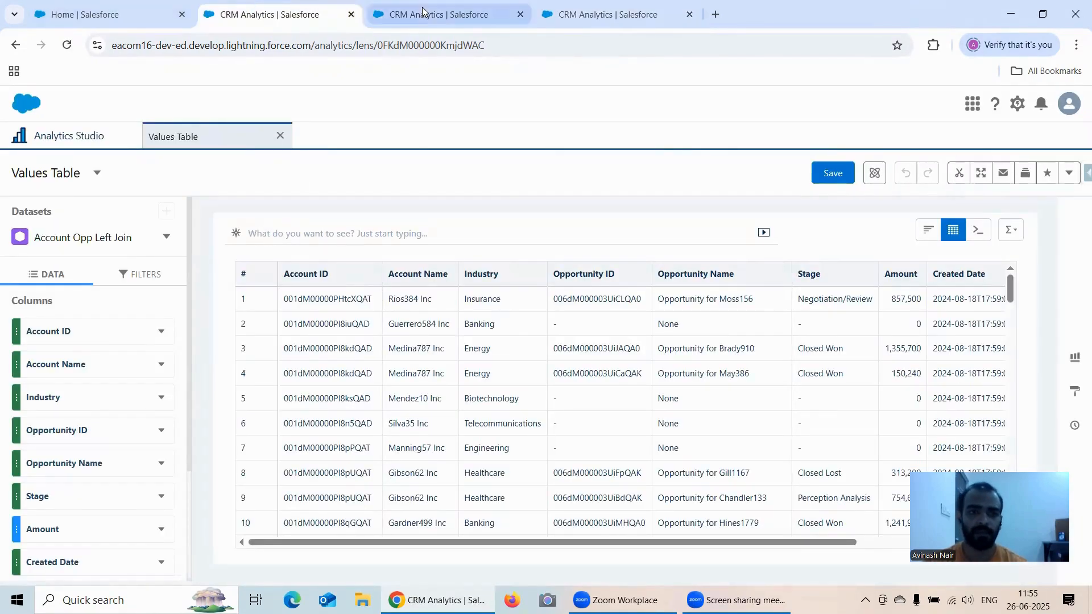
pyautogui.click(422, 11)
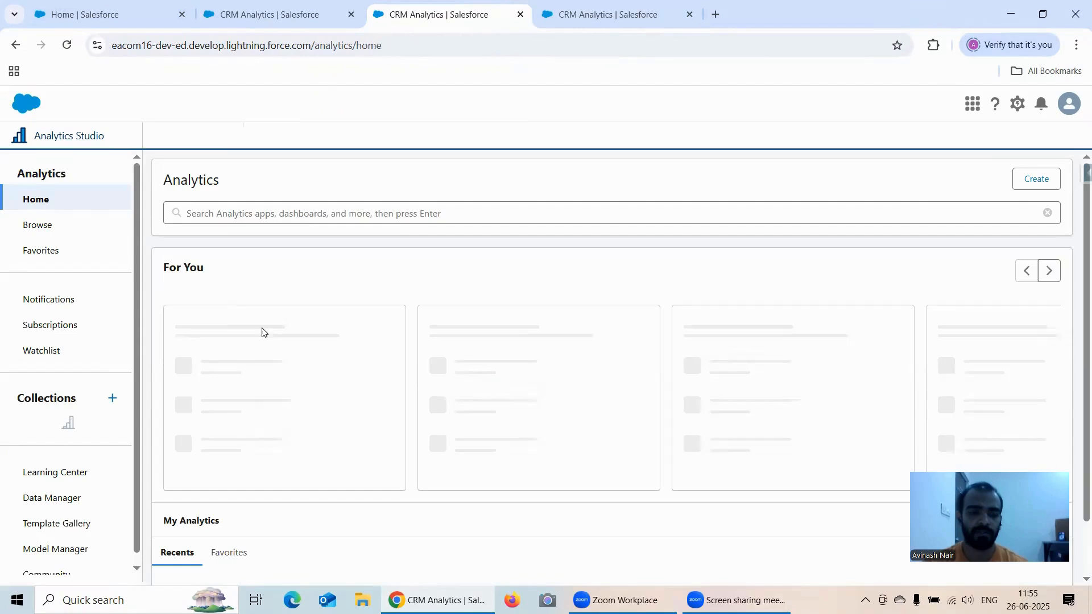
pyautogui.scroll(-4, 299, 317)
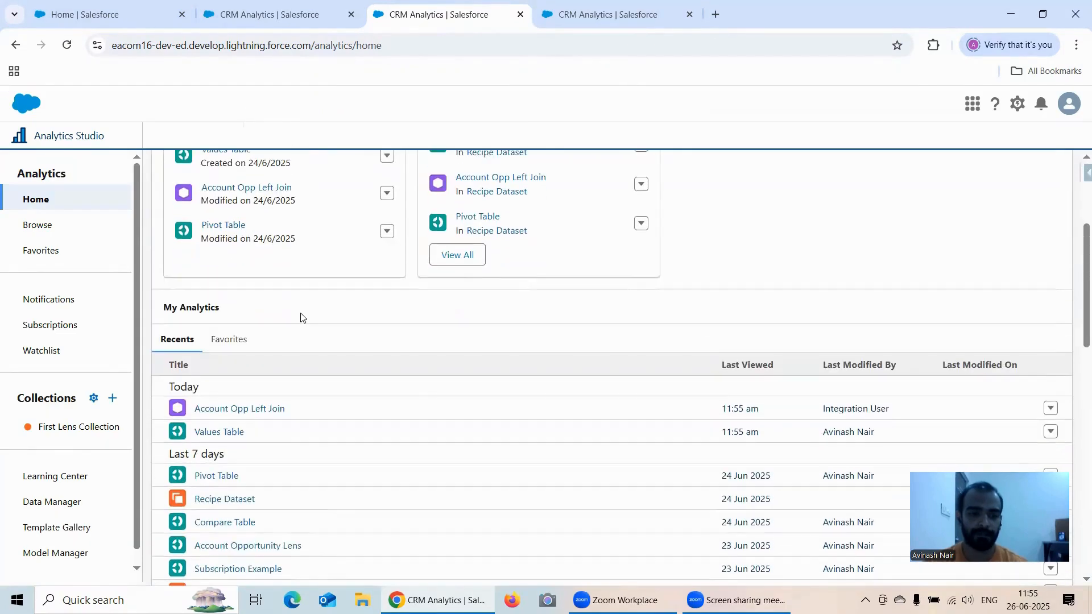
pyautogui.scroll(-1, 292, 327)
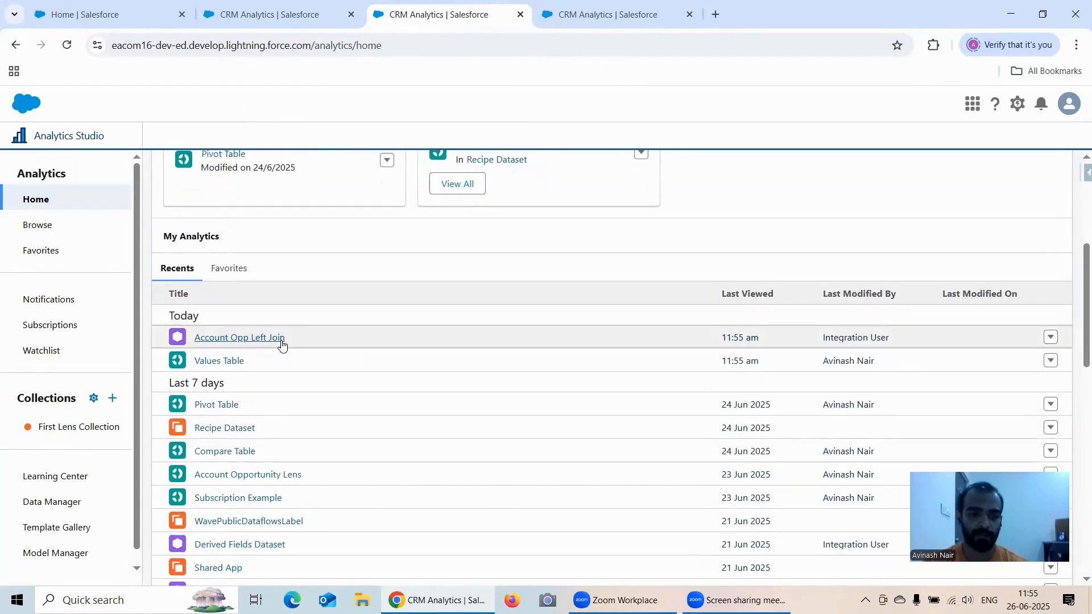
pyautogui.click(246, 460)
# - In the last duplicated browser tab, close the Values Table lens and open the Pivot Table lens from the recents
pyautogui.click(549, 17)
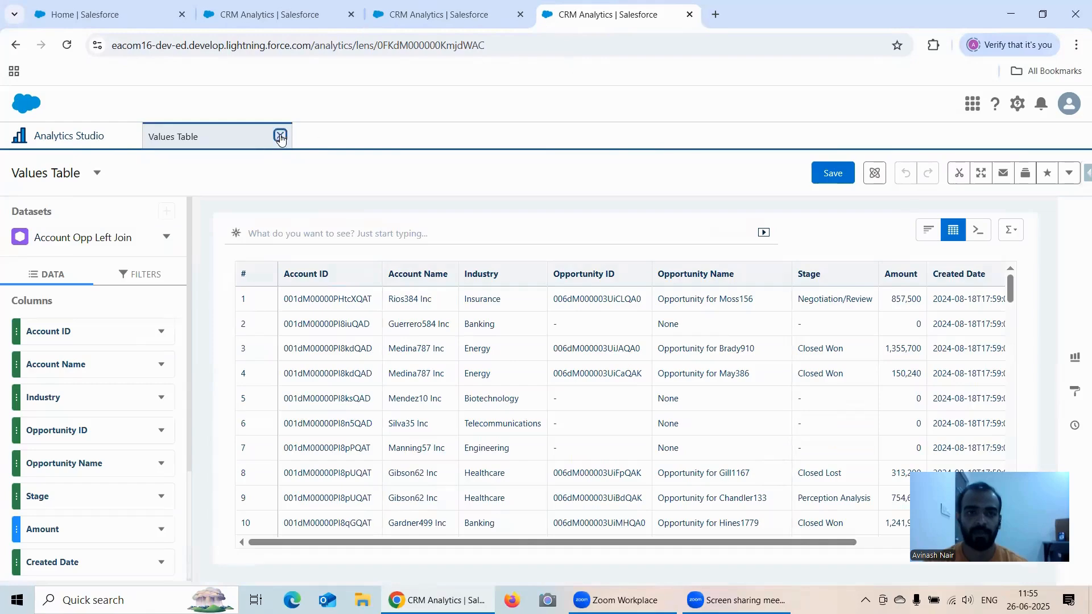
pyautogui.click(280, 136)
pyautogui.scroll(-2, 244, 356)
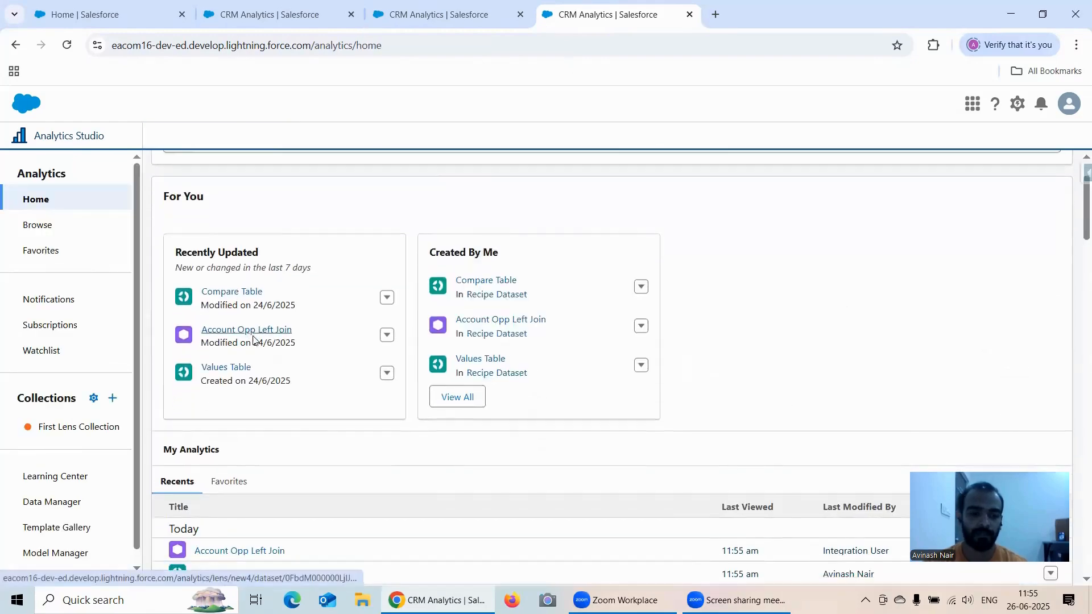
pyautogui.scroll(-2, 253, 340)
pyautogui.scroll(-1, 231, 381)
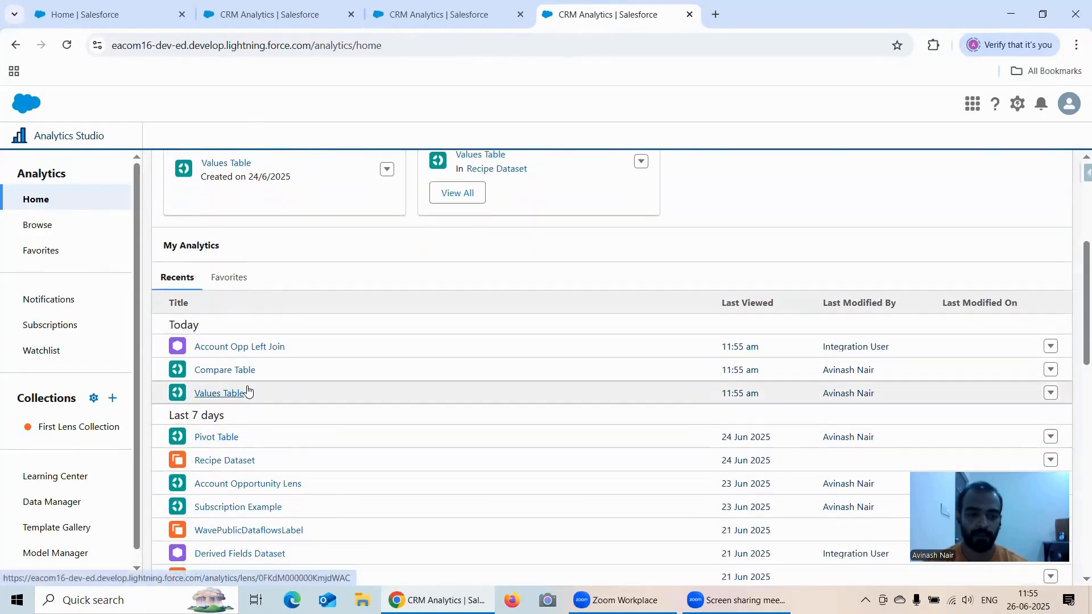
pyautogui.scroll(-1, 228, 389)
pyautogui.click(205, 368)
# - Return to the original browser tab's Values Table lens and show its table formatting properties with the available themes
pyautogui.click(241, 5)
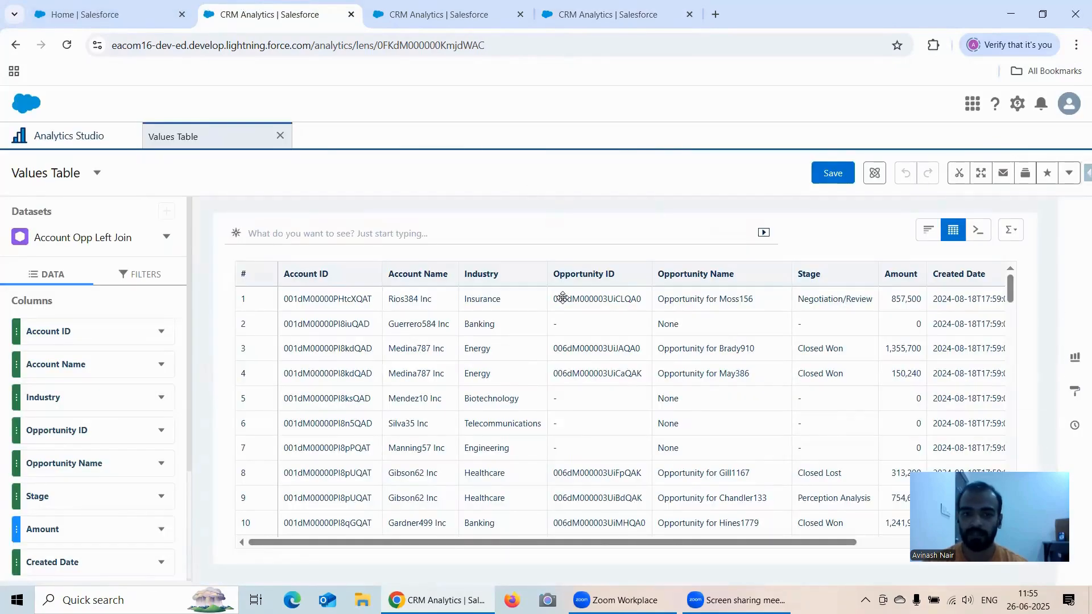
pyautogui.click(1075, 391)
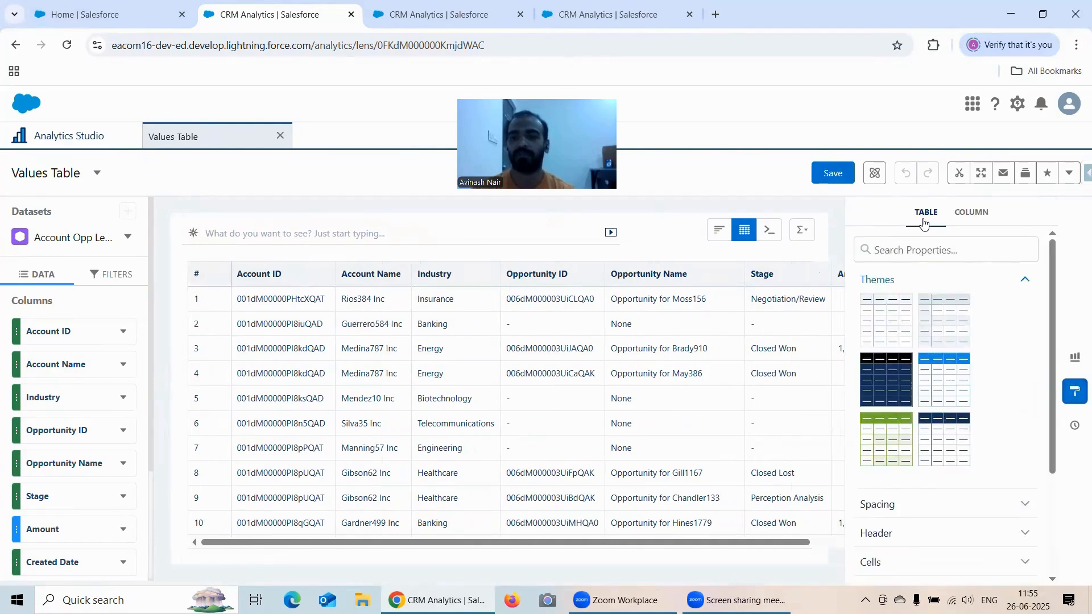
pyautogui.scroll(-3, 958, 333)
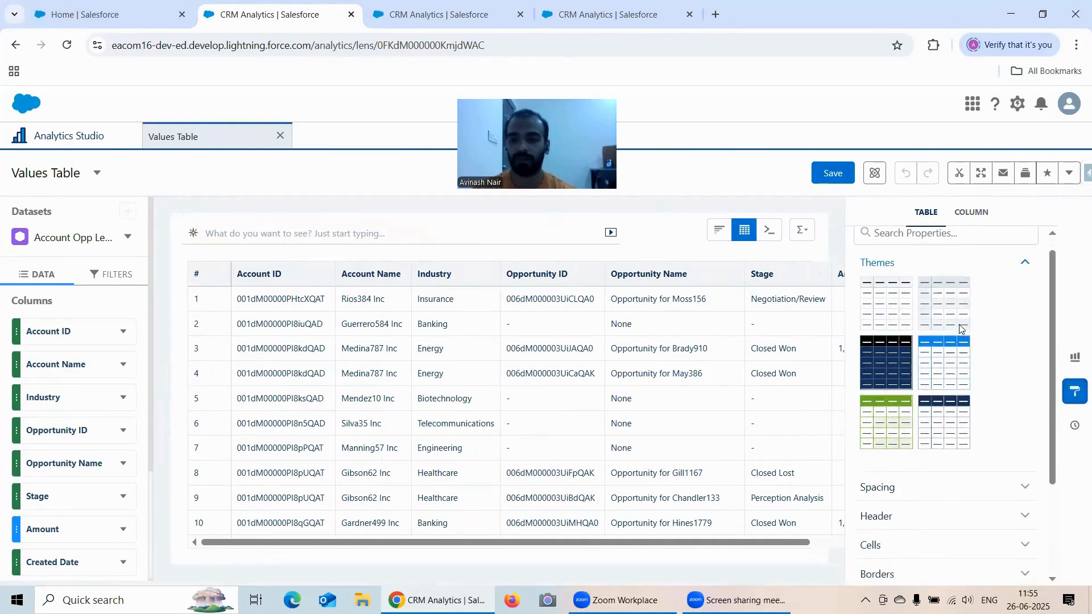
pyautogui.scroll(3, 921, 312)
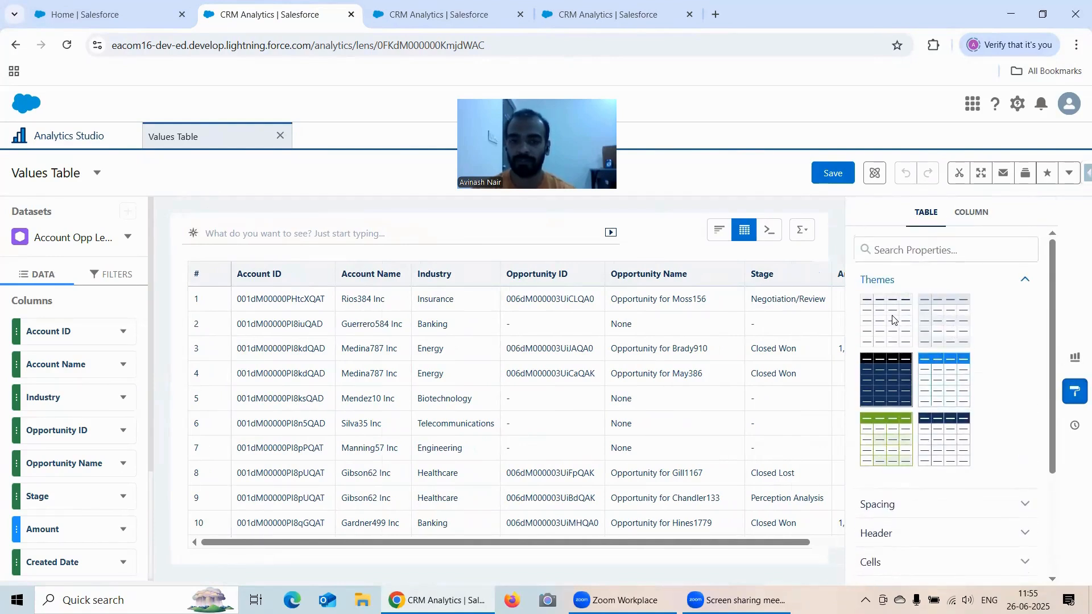
# - Try the Light, Classic, dark, Salesforce, green and navy-header themes one after another on the Values Table
pyautogui.click(893, 320)
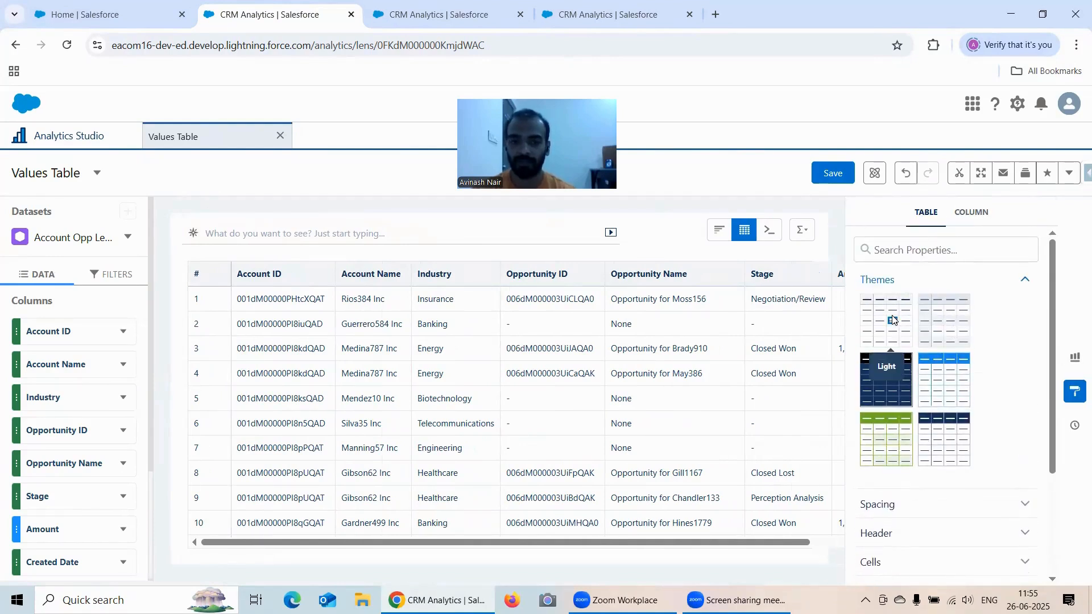
pyautogui.click(952, 321)
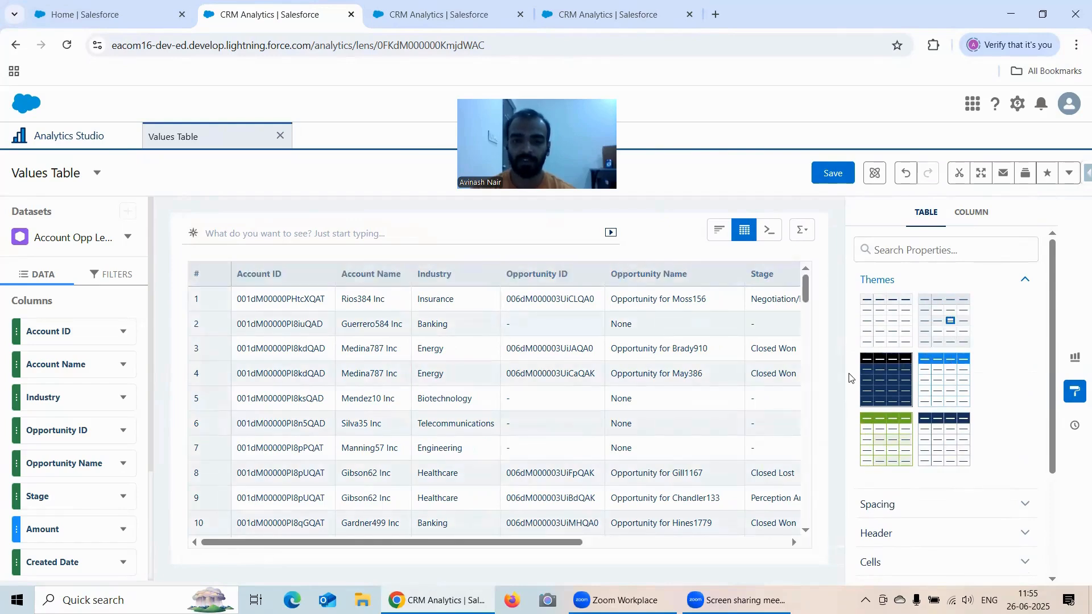
pyautogui.click(884, 375)
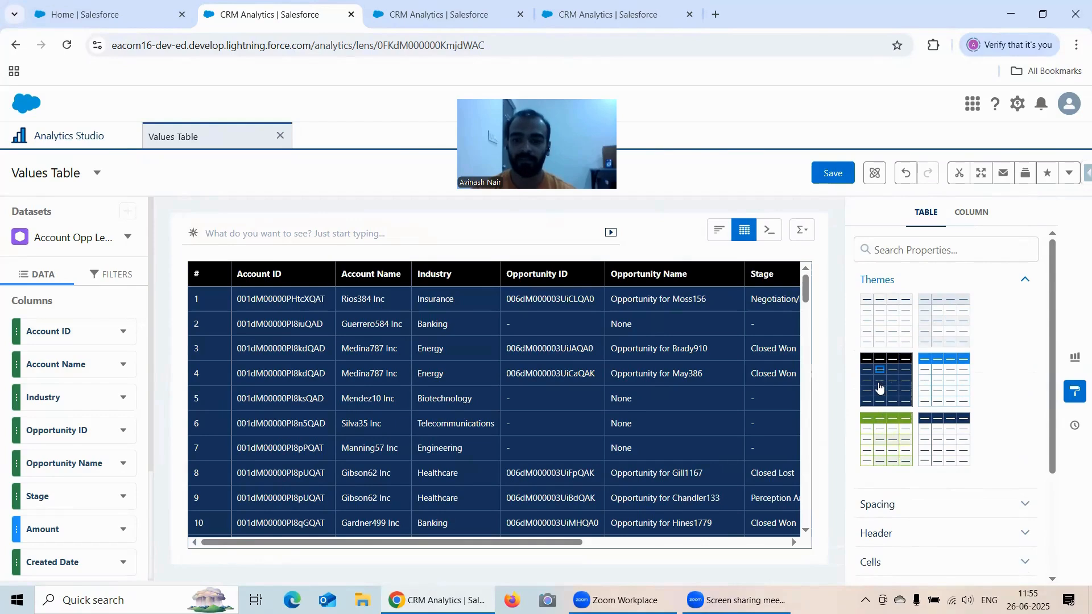
pyautogui.click(939, 380)
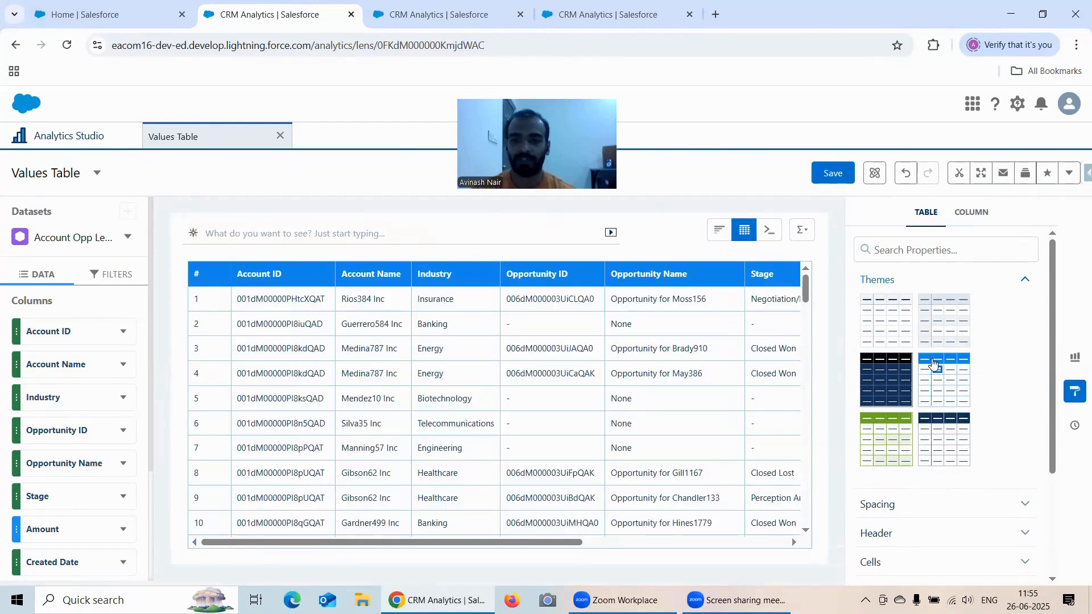
pyautogui.click(883, 436)
pyautogui.click(946, 431)
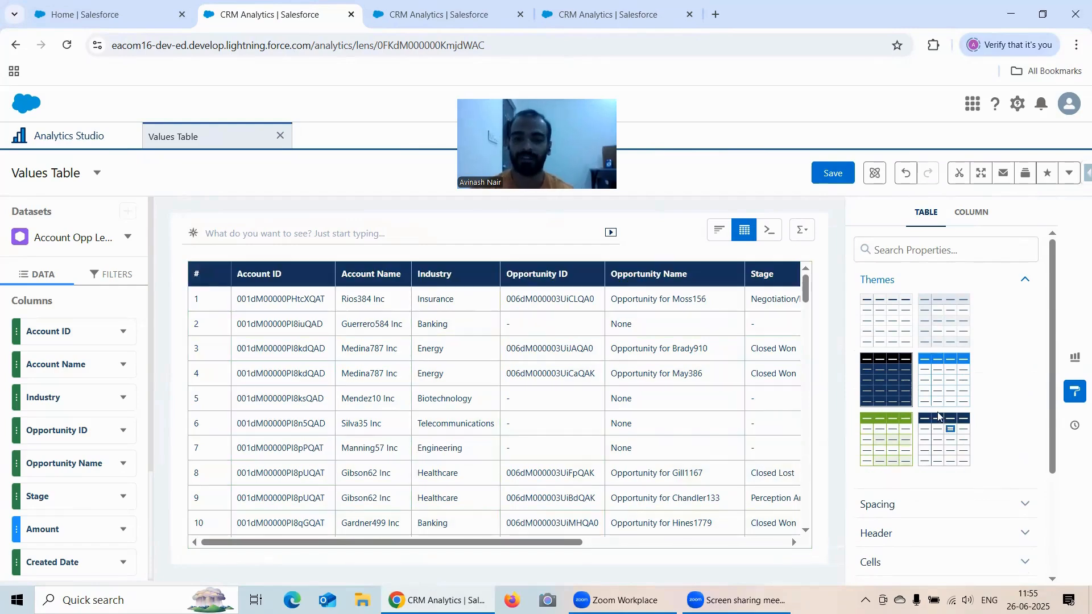
pyautogui.scroll(-2, 932, 387)
pyautogui.scroll(2, 924, 375)
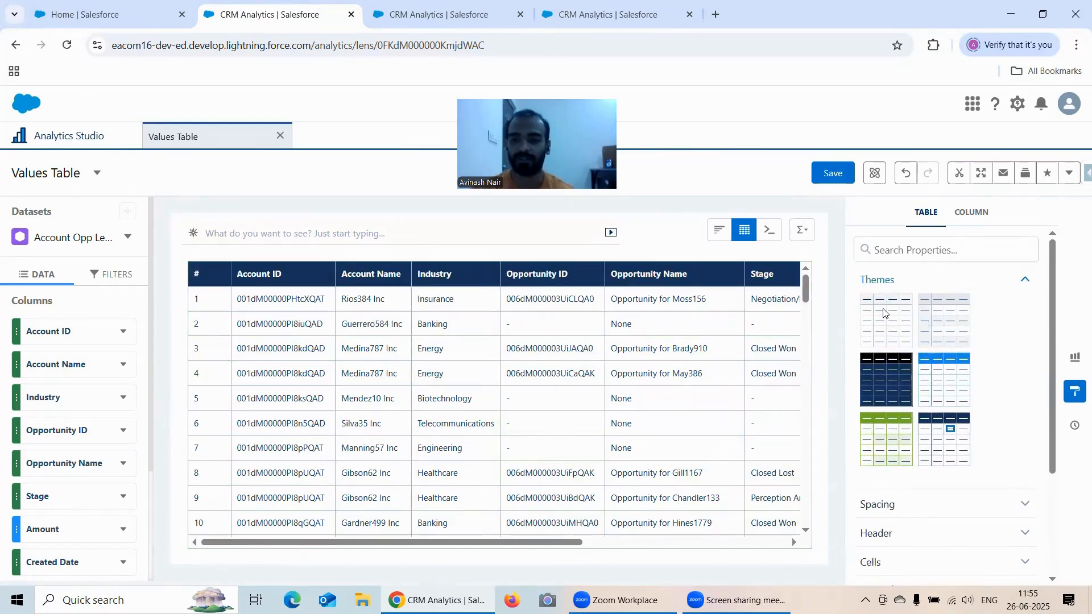
# - Preview the Classic and Salesforce themes again, and apply the green theme to the Values Table
pyautogui.click(935, 331)
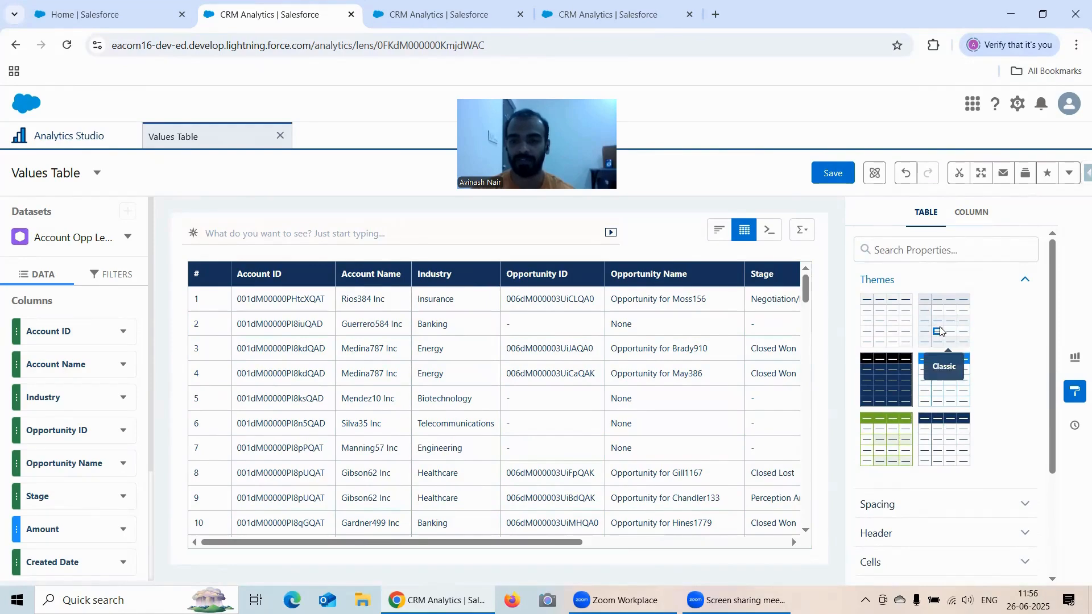
pyautogui.click(948, 376)
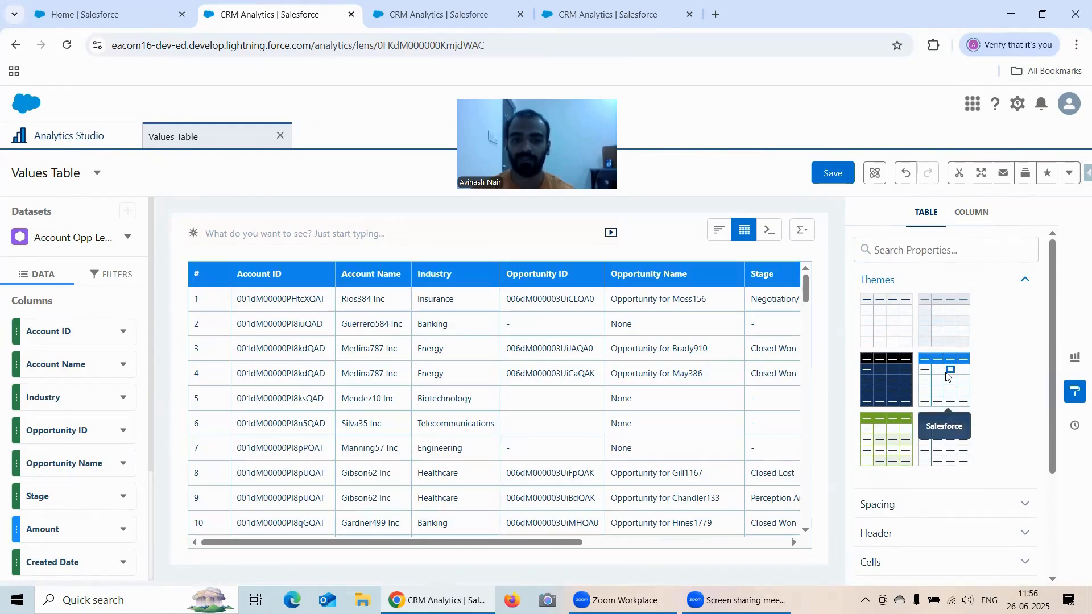
pyautogui.click(888, 437)
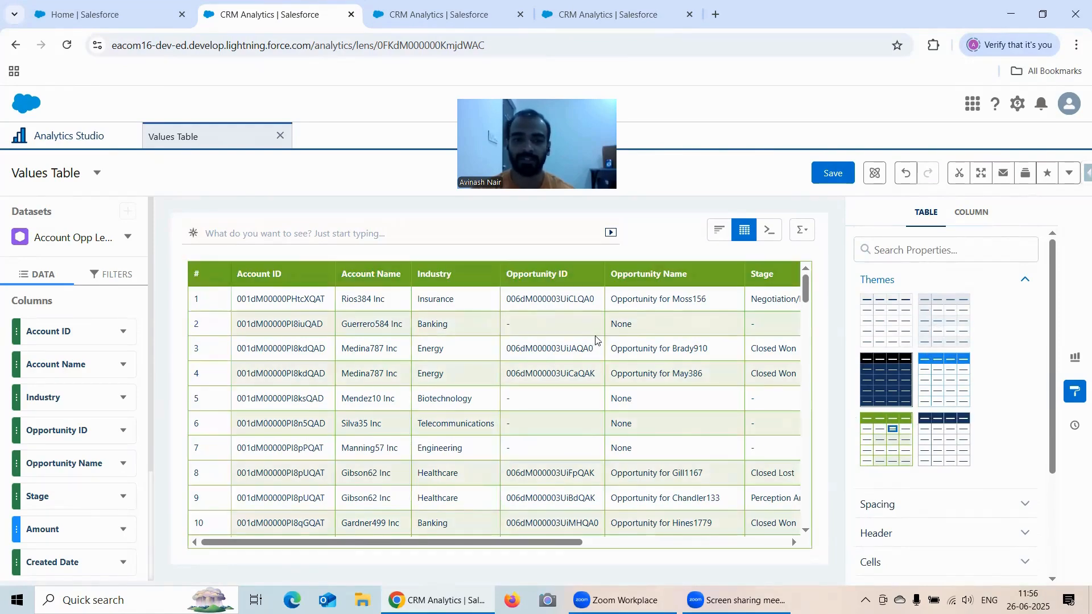
pyautogui.scroll(-2, 596, 340)
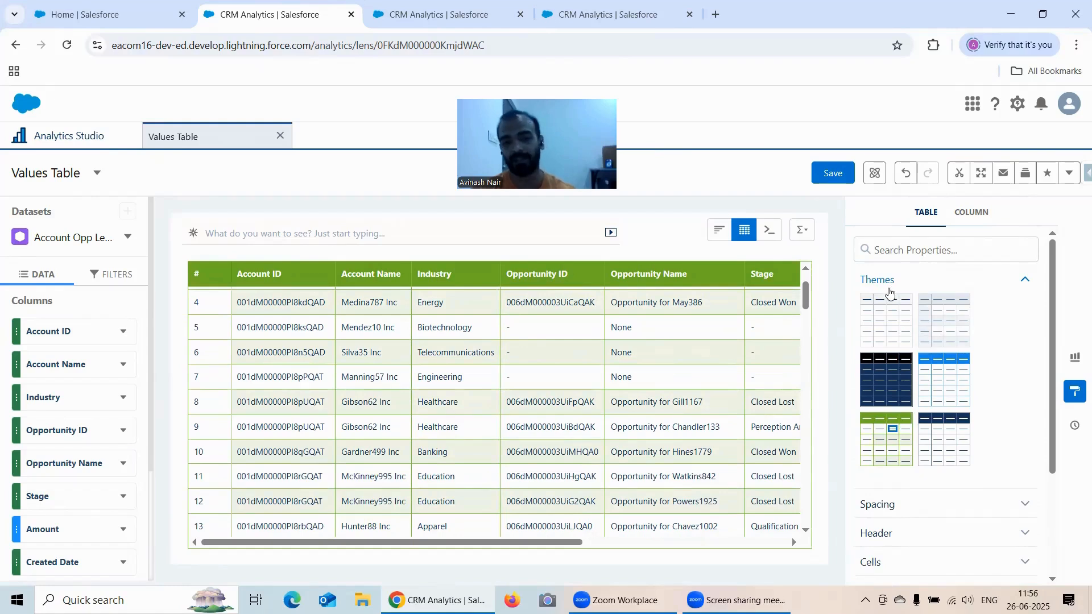
pyautogui.scroll(2, 557, 327)
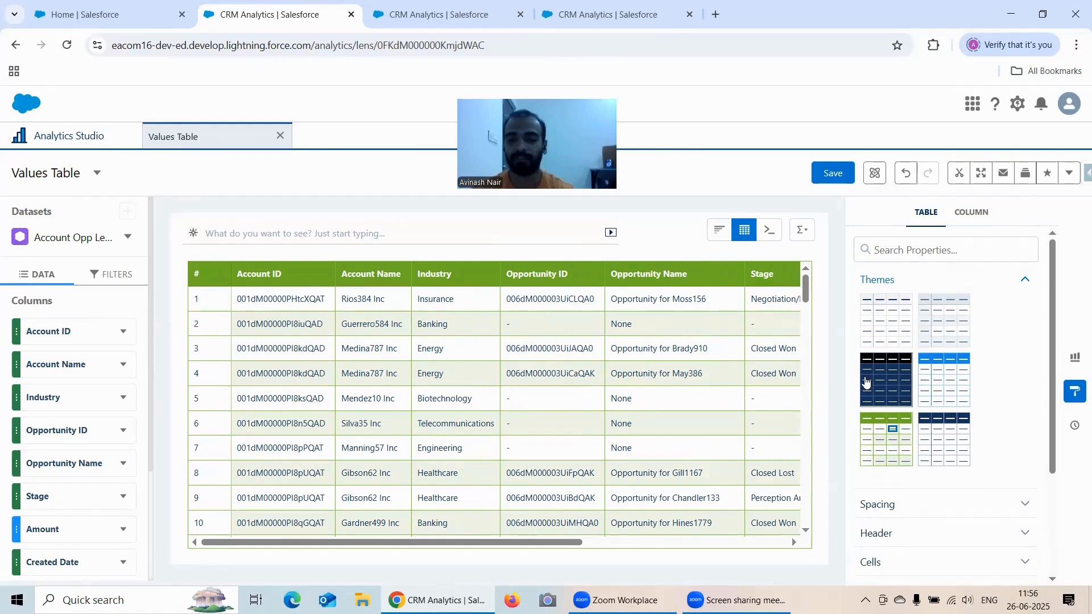
# - Compare the three cell padding options in the table's spacing settings and set the padding to the most compact one
pyautogui.scroll(-3, 992, 414)
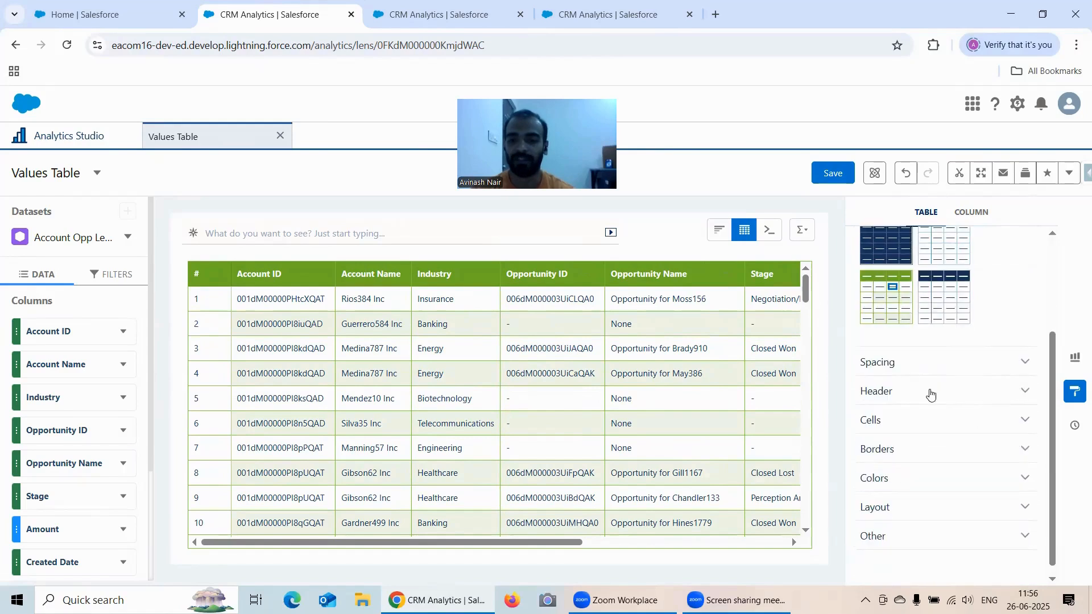
pyautogui.click(909, 366)
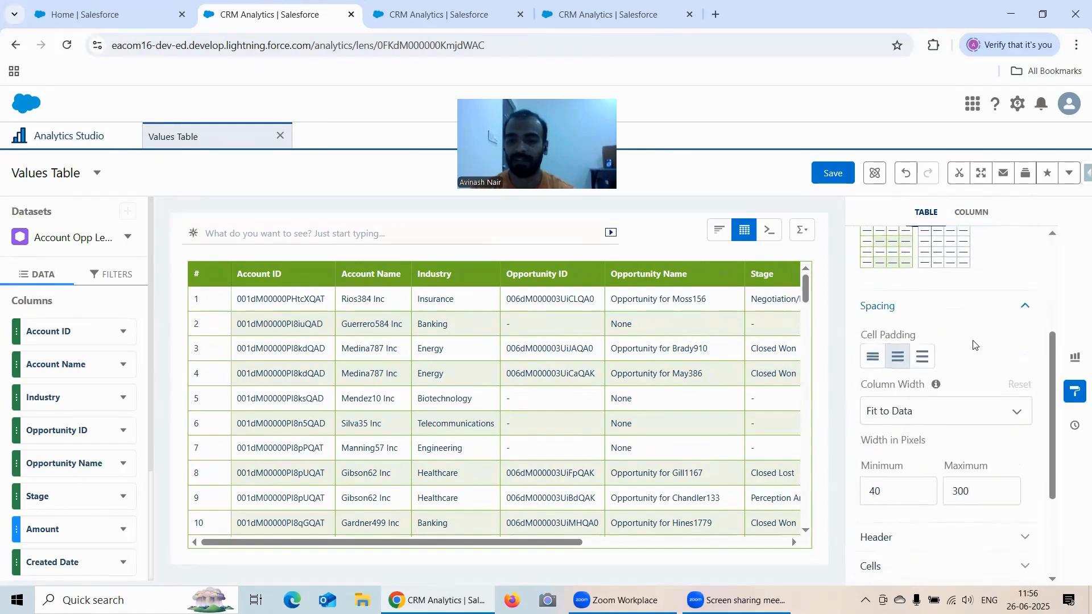
pyautogui.click(871, 341)
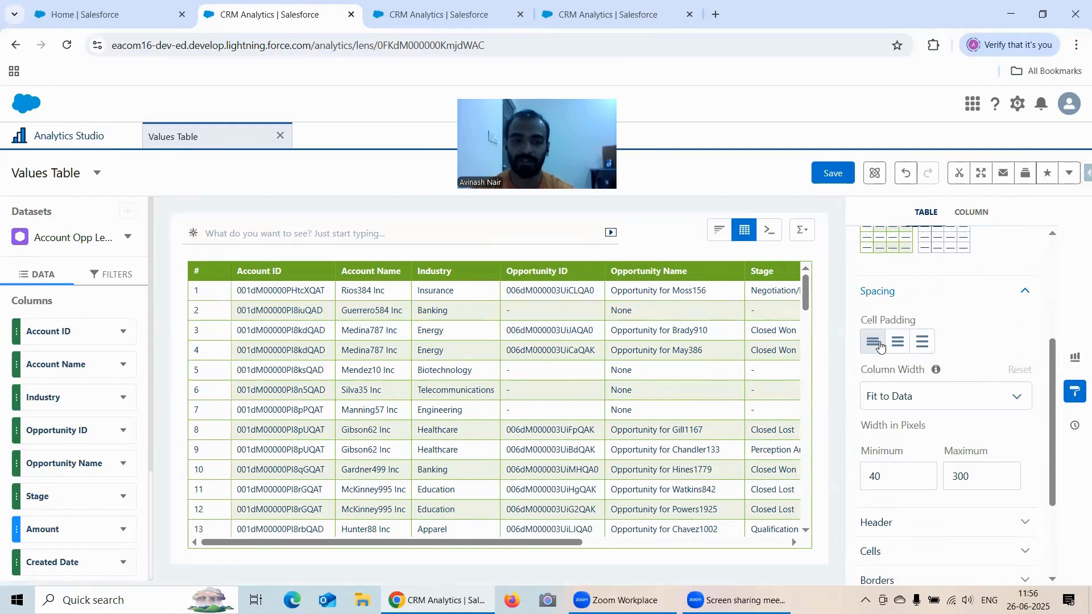
pyautogui.click(897, 343)
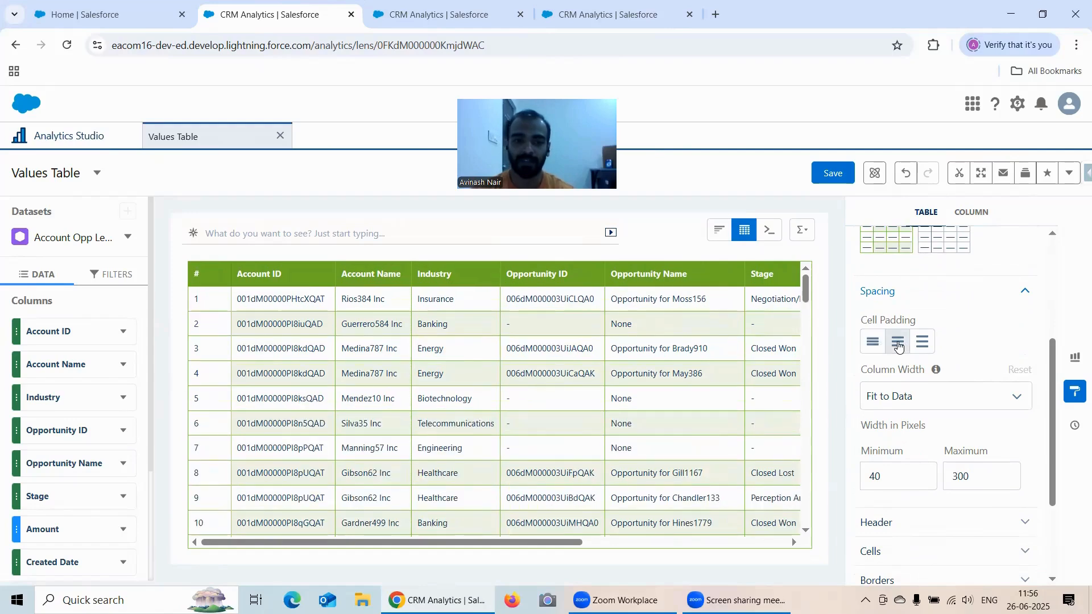
pyautogui.click(923, 344)
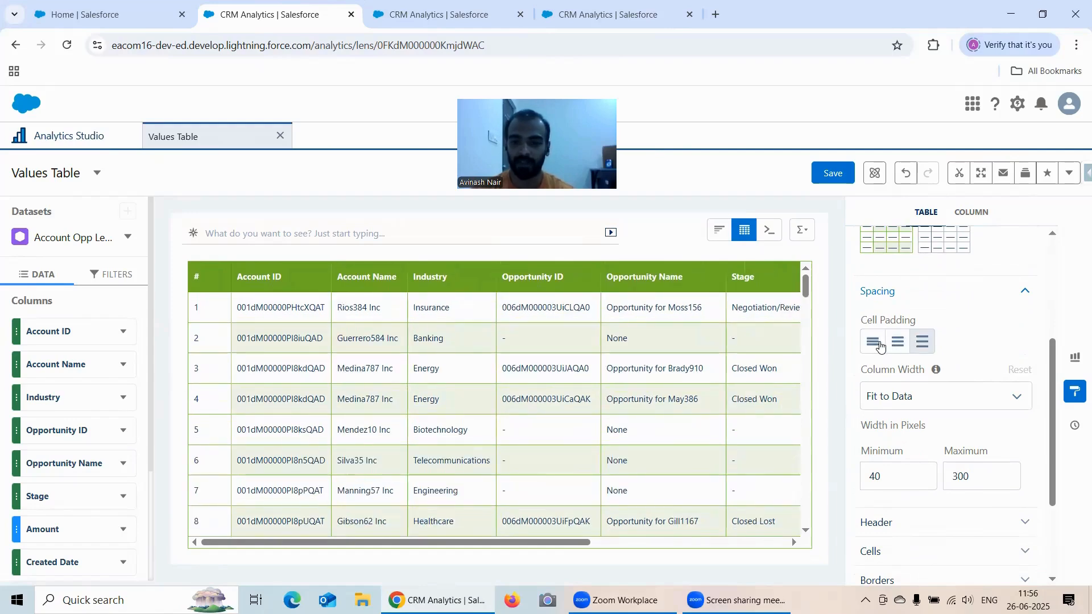
pyautogui.click(873, 344)
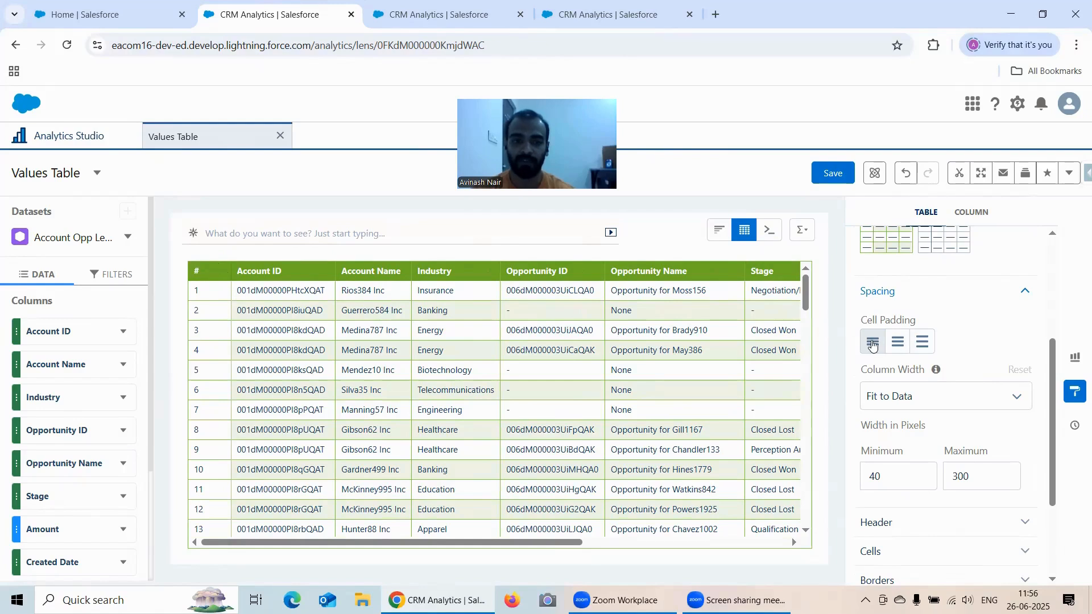
# - Try the medium and widest cell padding on the Values Table, and set the padding to the medium option
pyautogui.click(904, 343)
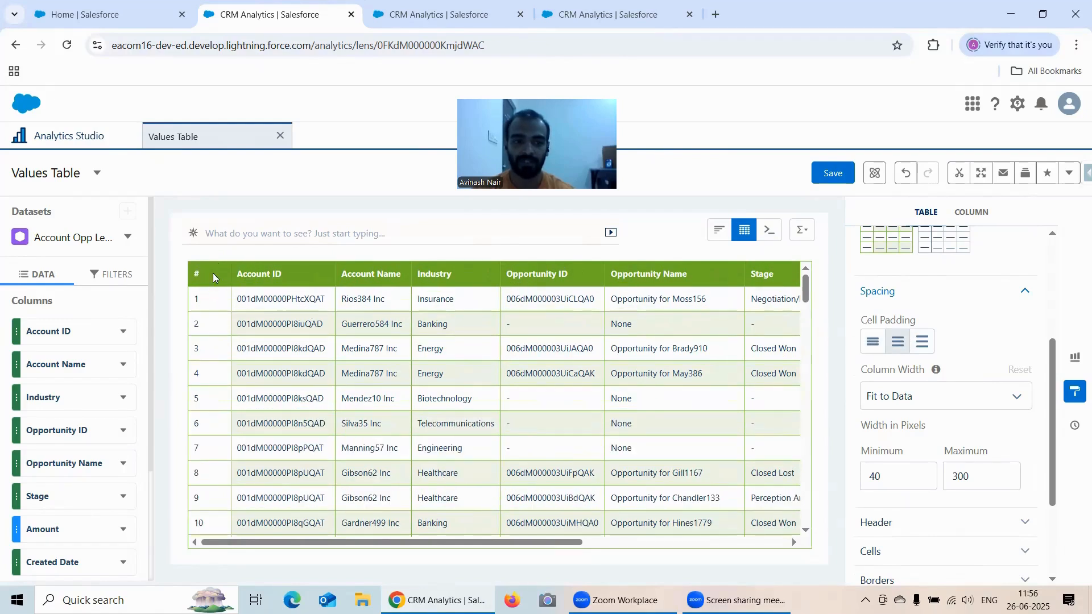
pyautogui.click(920, 342)
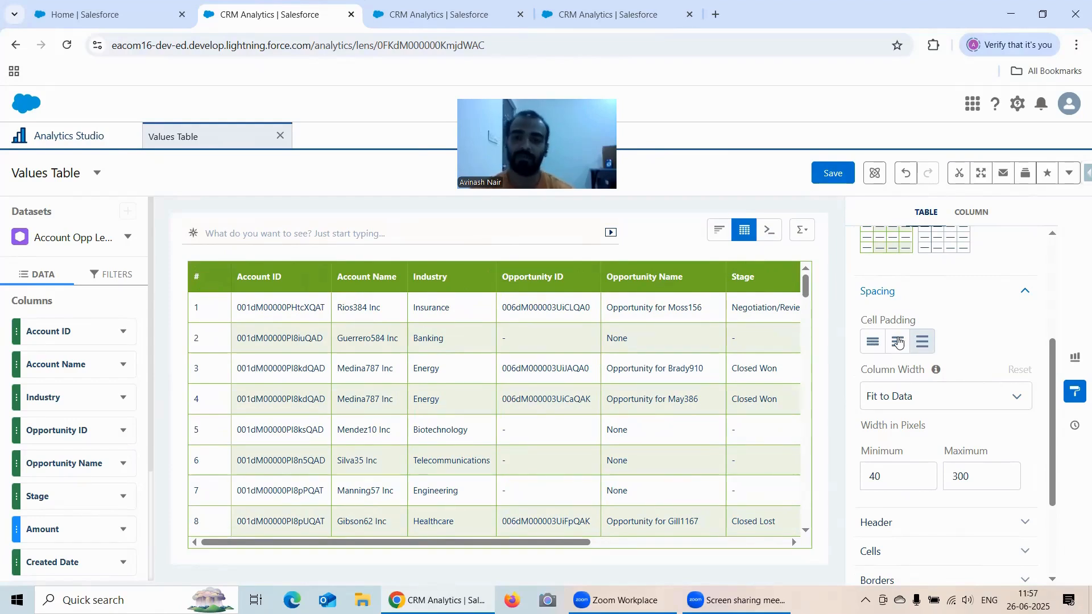
pyautogui.click(898, 342)
# - Set the table's column width to Fixed Width in the spacing settings
pyautogui.scroll(-1, 974, 331)
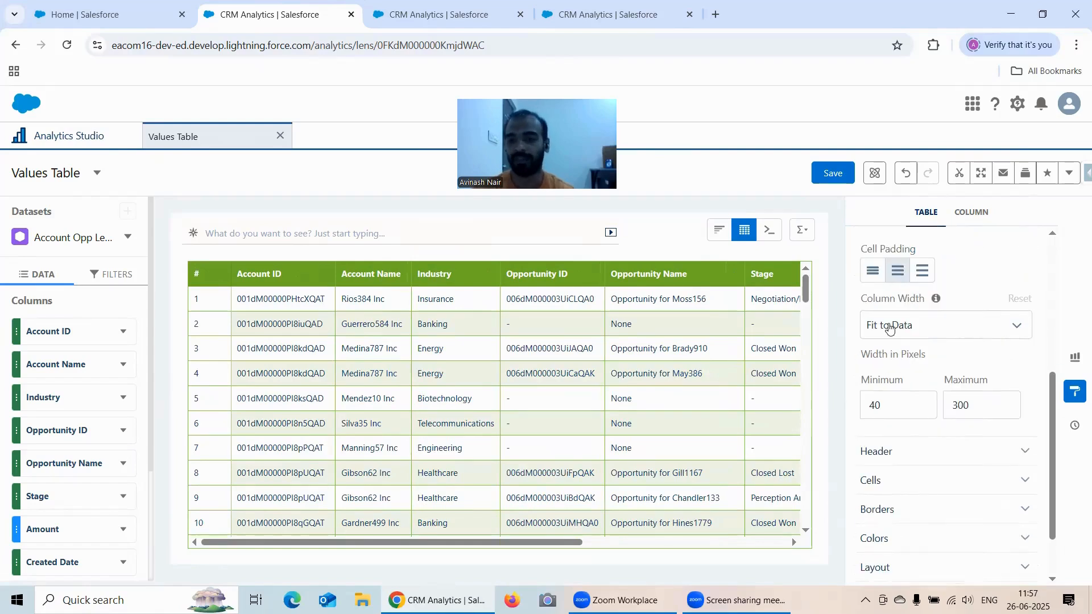
pyautogui.moveTo(938, 301)
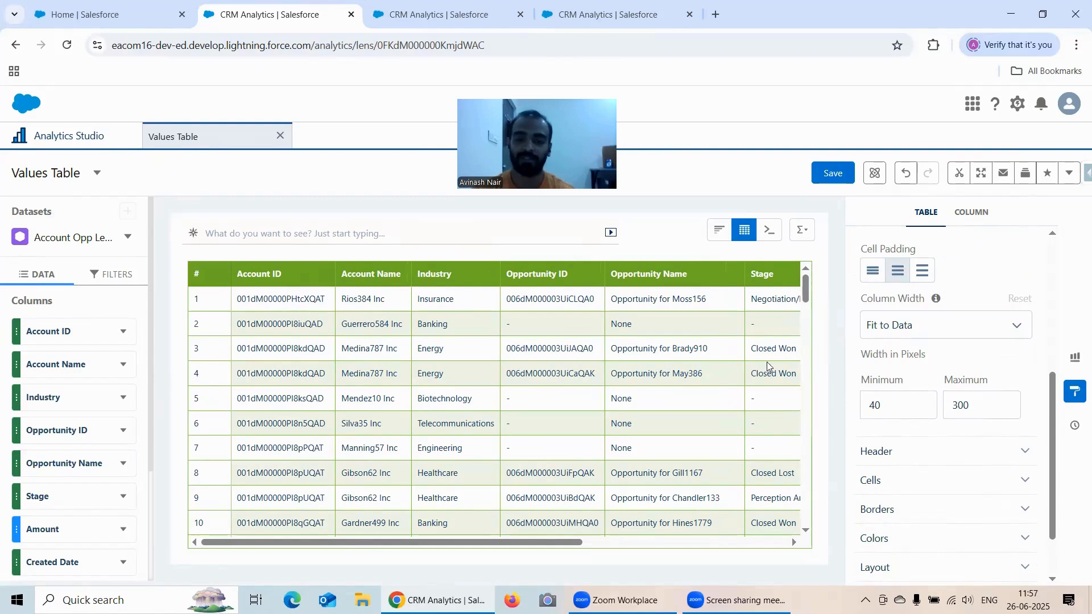
pyautogui.click(916, 331)
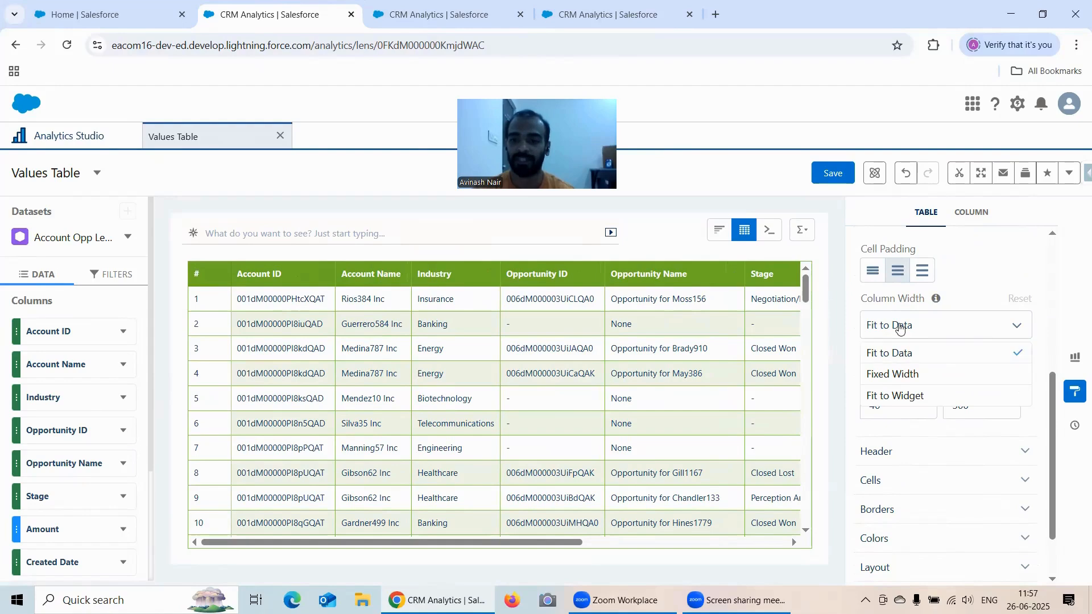
pyautogui.click(910, 373)
# - Remove the Opportunity ID, Billing Country, Stage Bucket and Created Date columns from the Values Table
pyautogui.scroll(-3, 36, 453)
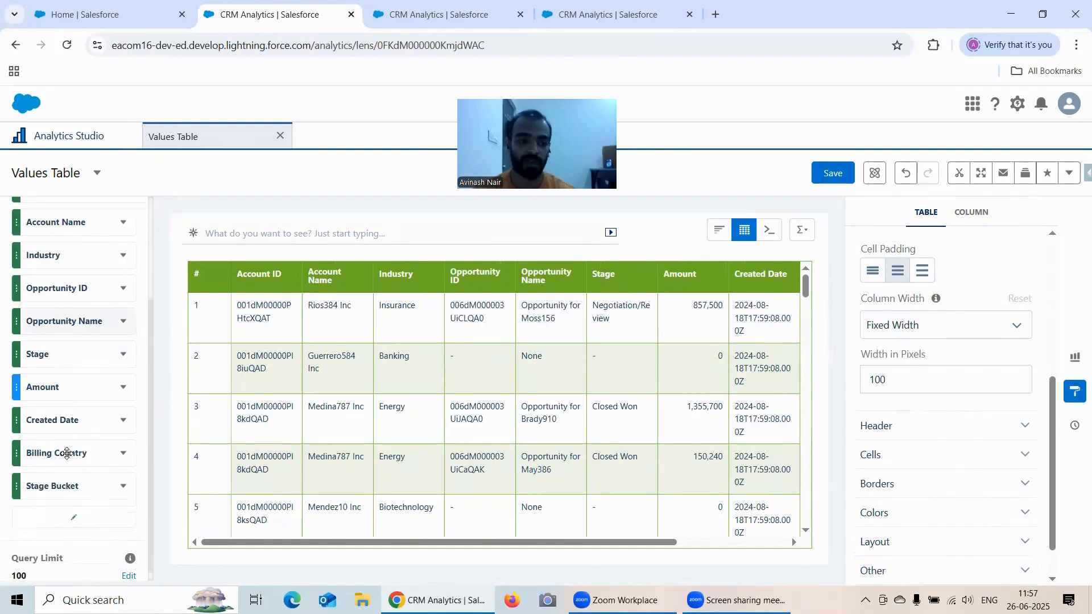
pyautogui.click(77, 517)
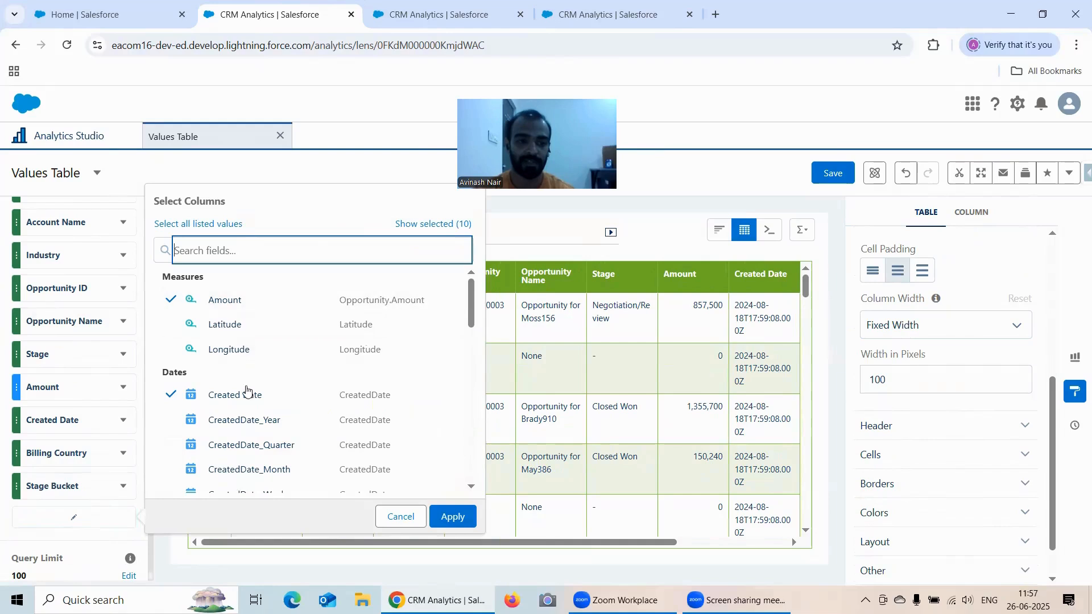
pyautogui.scroll(-3, 284, 386)
pyautogui.scroll(-5, 318, 387)
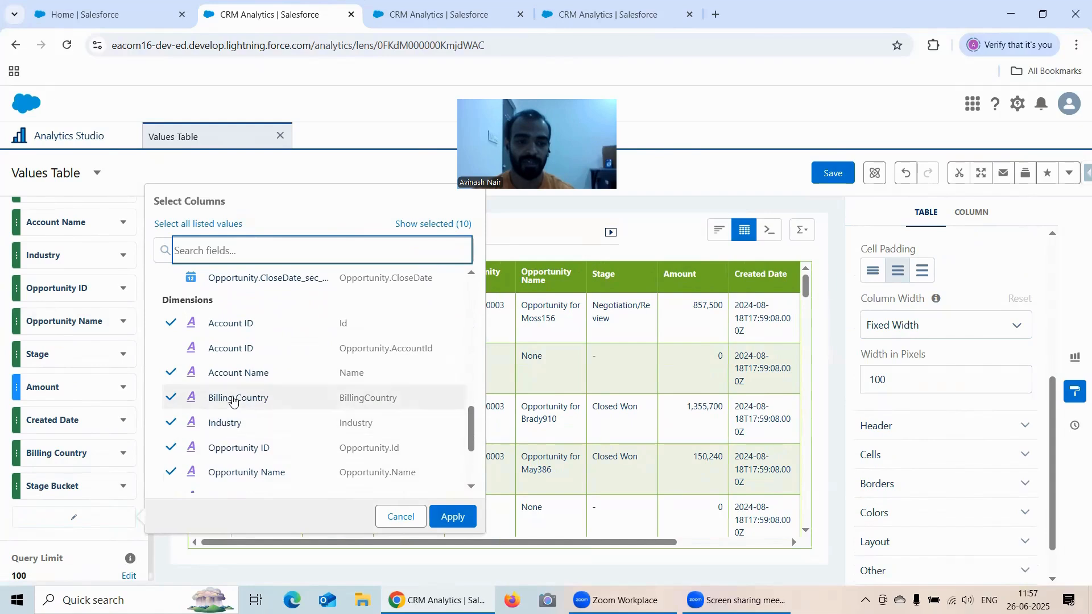
pyautogui.scroll(-2, 252, 379)
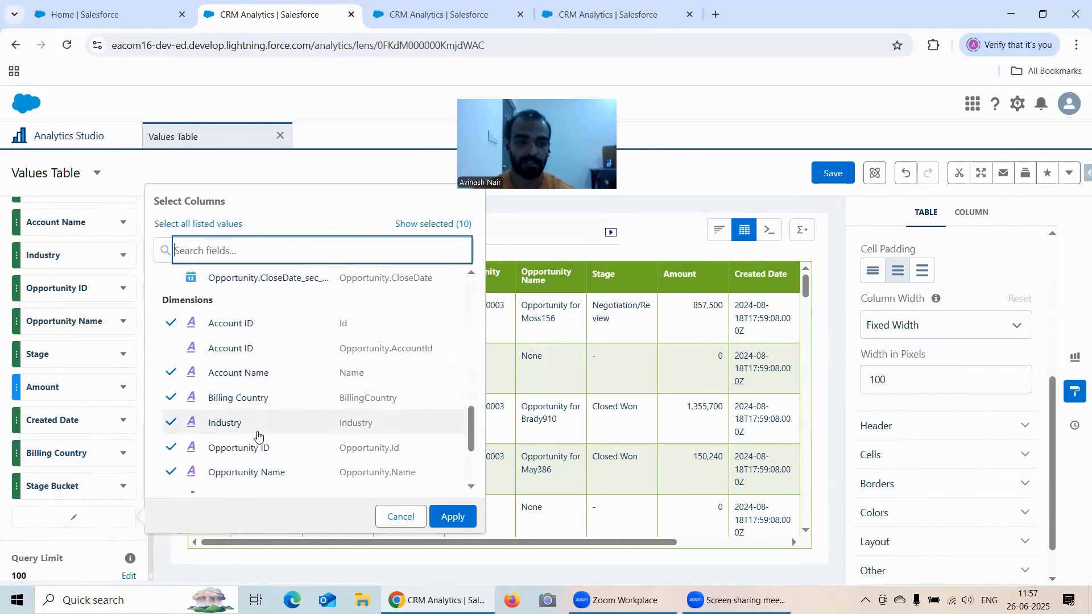
pyautogui.click(259, 448)
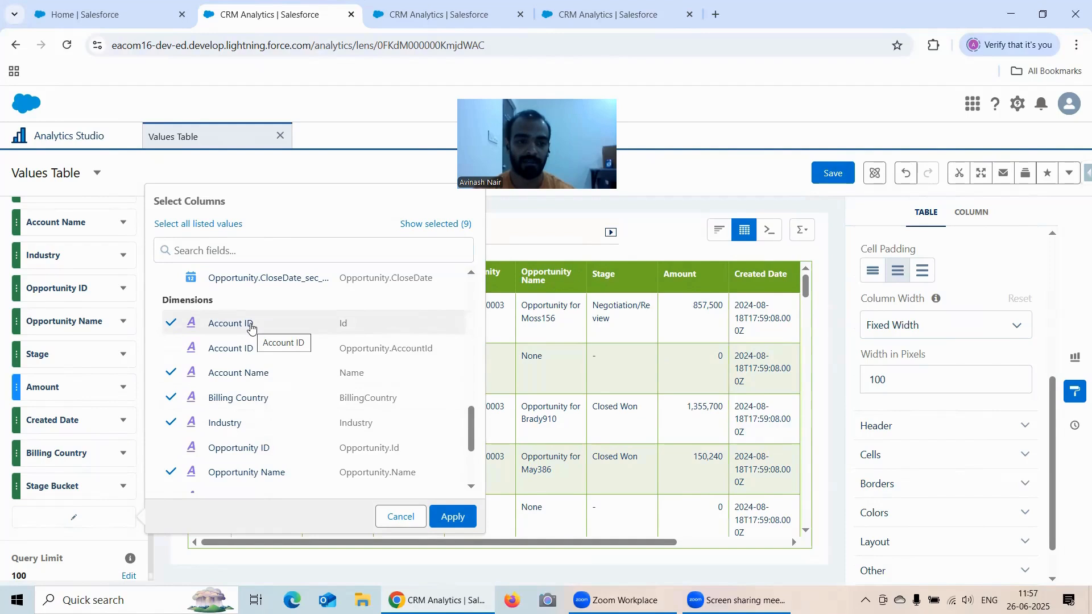
pyautogui.scroll(-2, 341, 448)
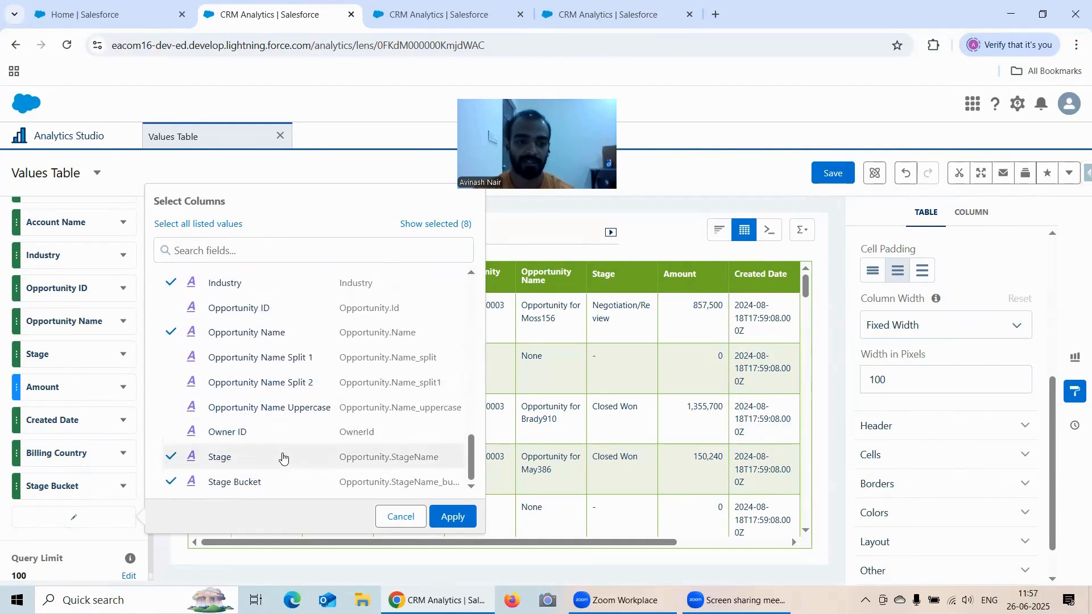
pyautogui.click(219, 481)
pyautogui.scroll(2, 296, 438)
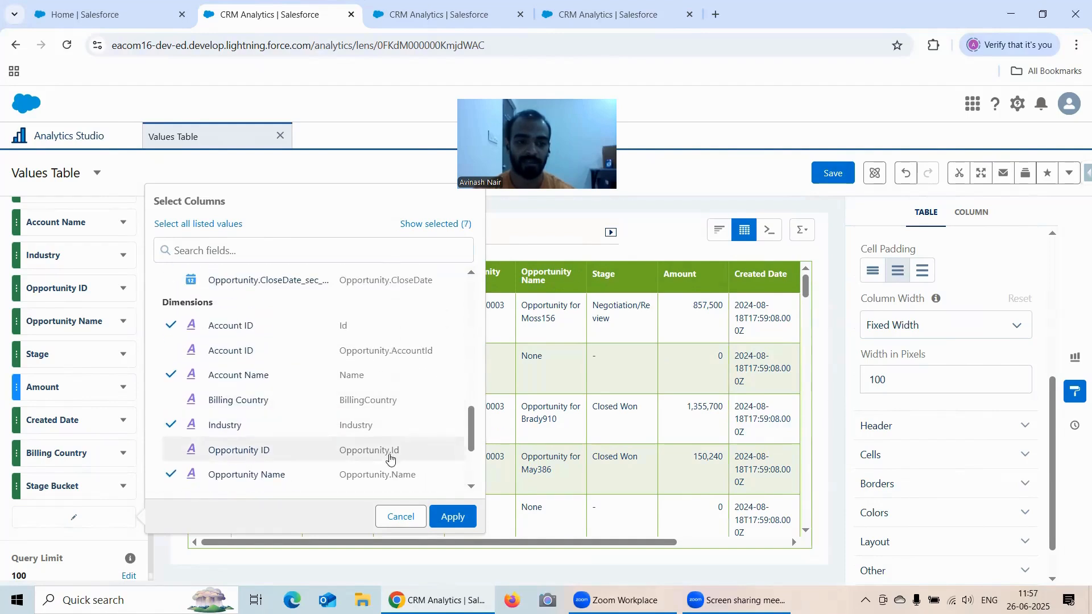
pyautogui.click(452, 515)
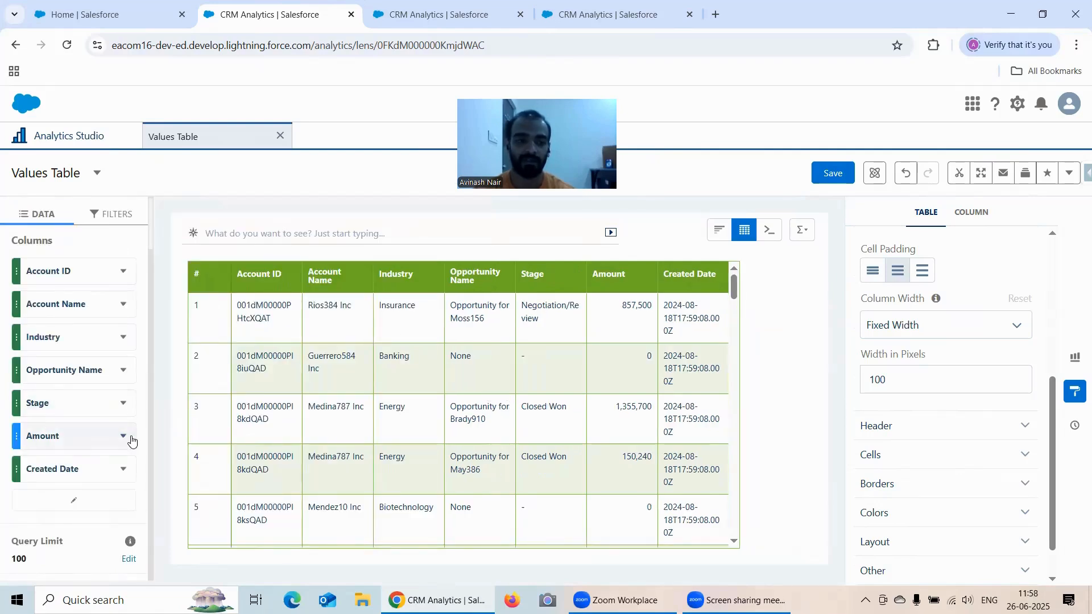
pyautogui.click(123, 470)
pyautogui.click(129, 435)
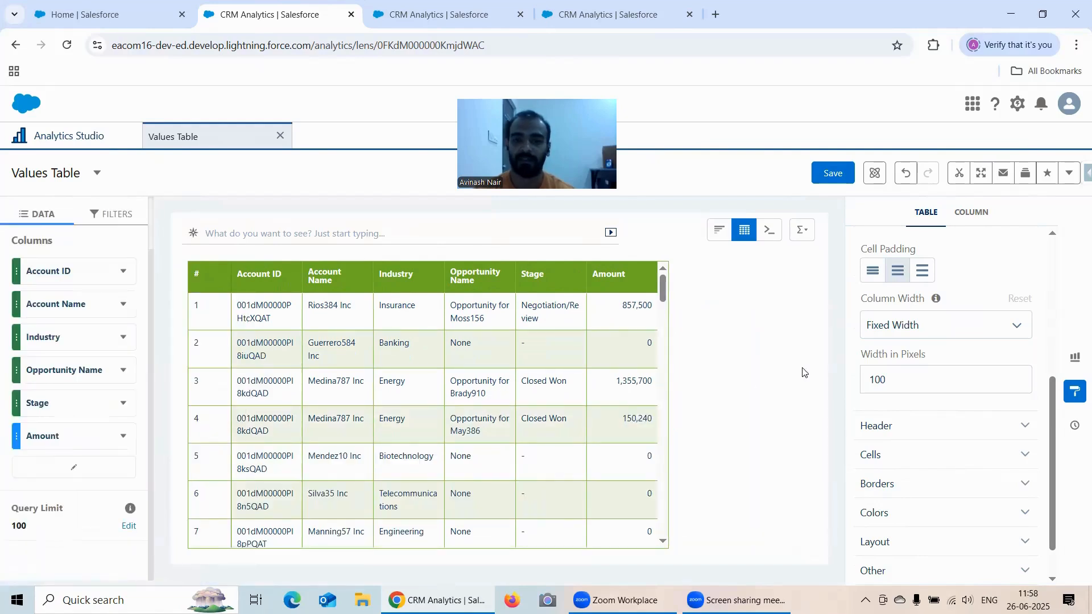
# - Try the Fit to Data column width, dismiss the antivirus notification, and return the column width to Fixed Width
pyautogui.click(920, 326)
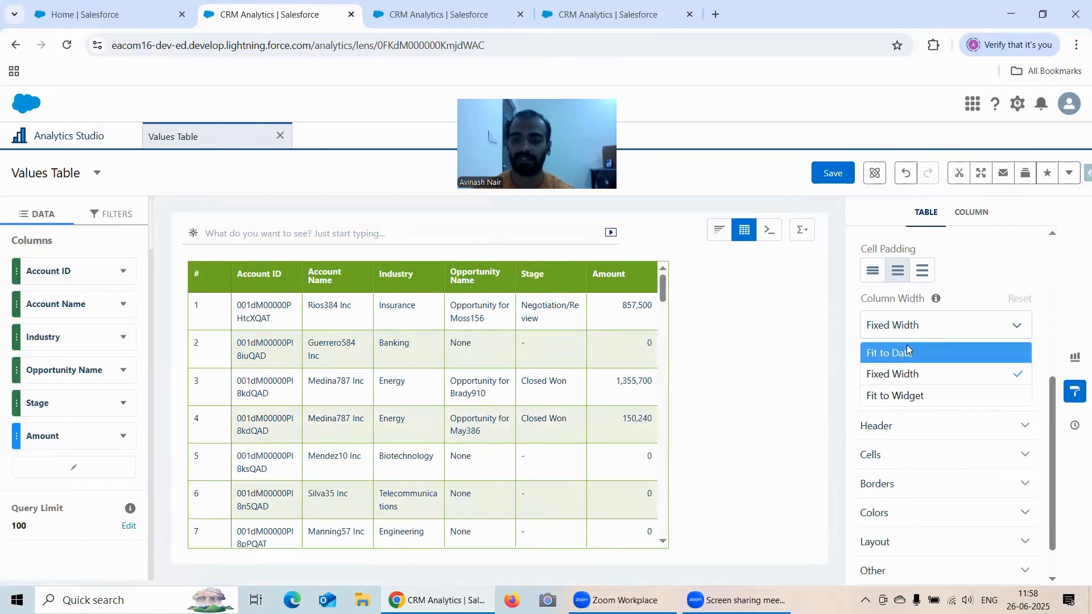
pyautogui.click(906, 351)
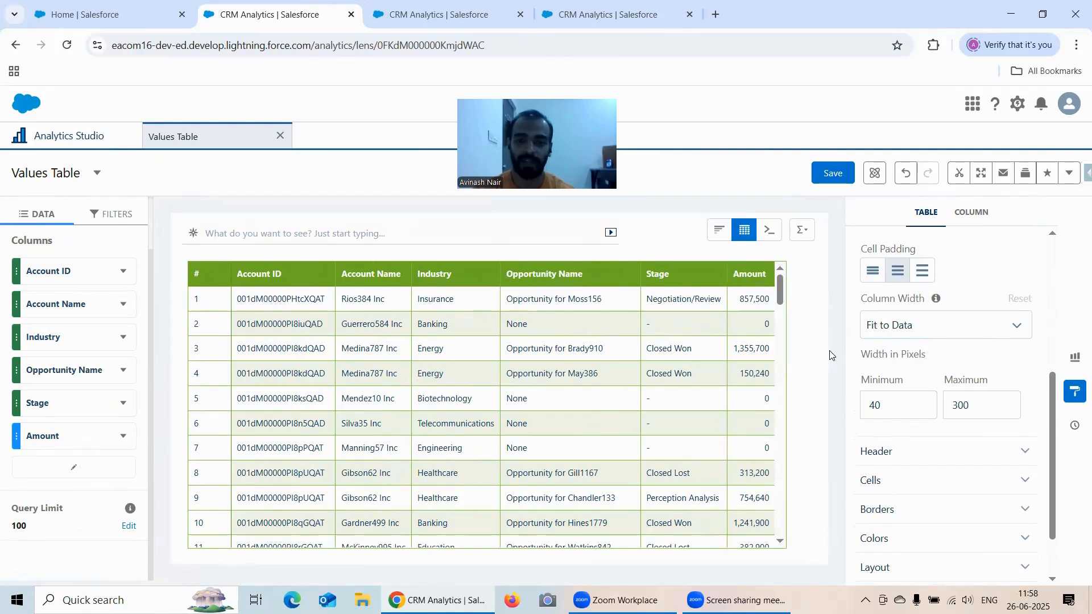
pyautogui.click(897, 328)
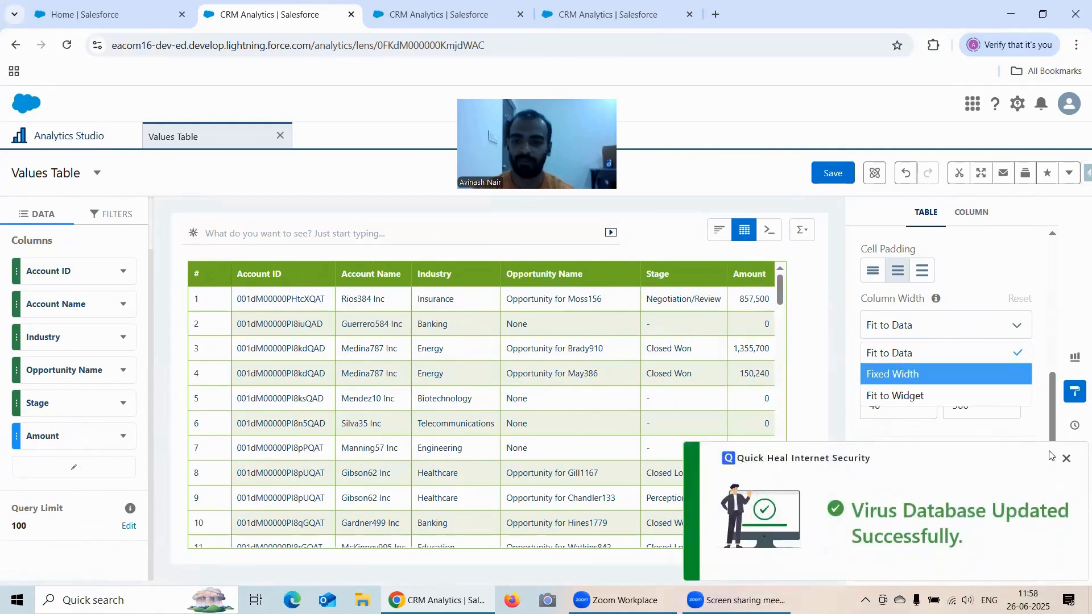
pyautogui.click(1066, 458)
pyautogui.click(919, 375)
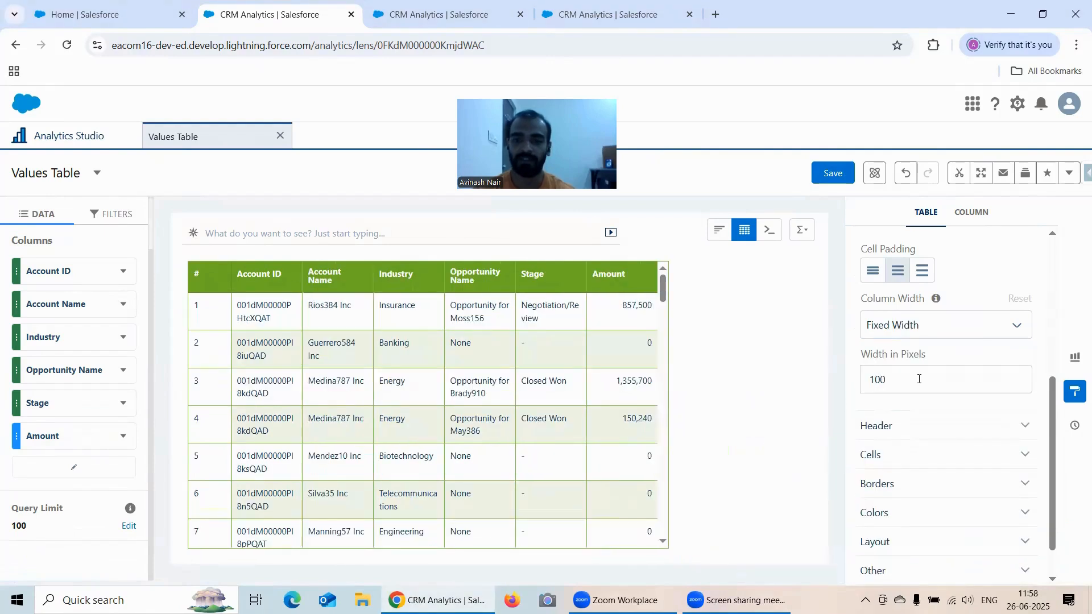
pyautogui.click(909, 334)
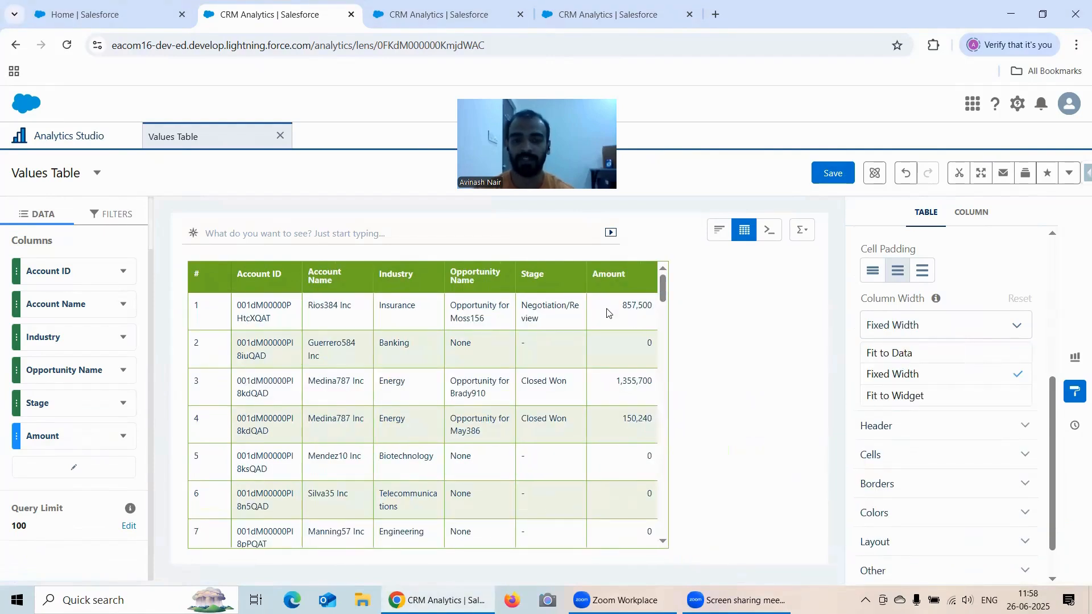
# - Add the Opportunity.Close Date field as a column of the Values Table
pyautogui.click(74, 469)
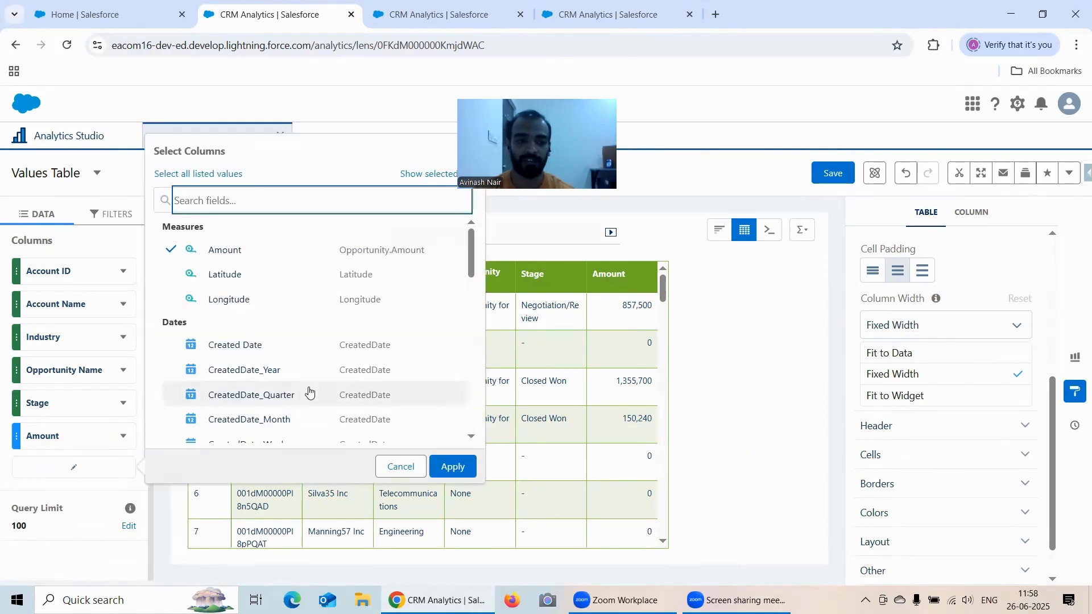
pyautogui.scroll(-9, 294, 347)
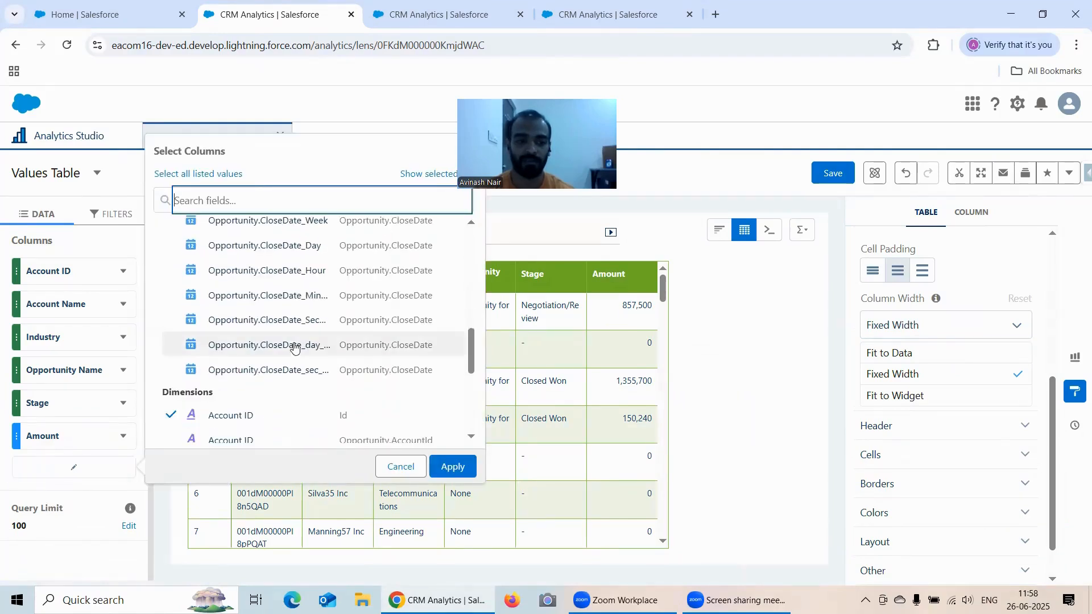
pyautogui.scroll(5, 294, 348)
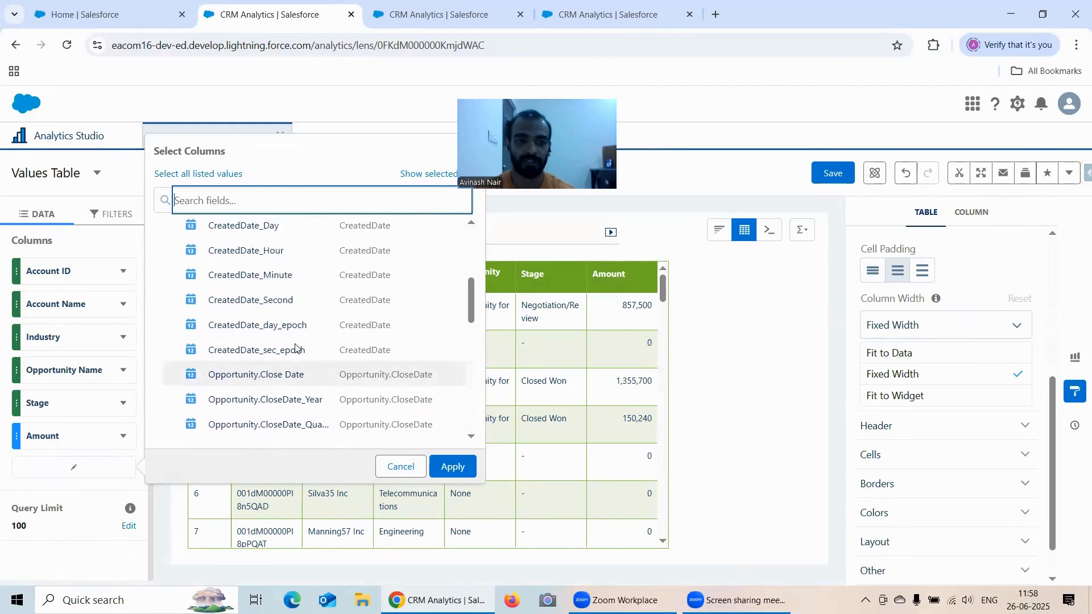
pyautogui.scroll(3, 295, 348)
pyautogui.scroll(-3, 295, 348)
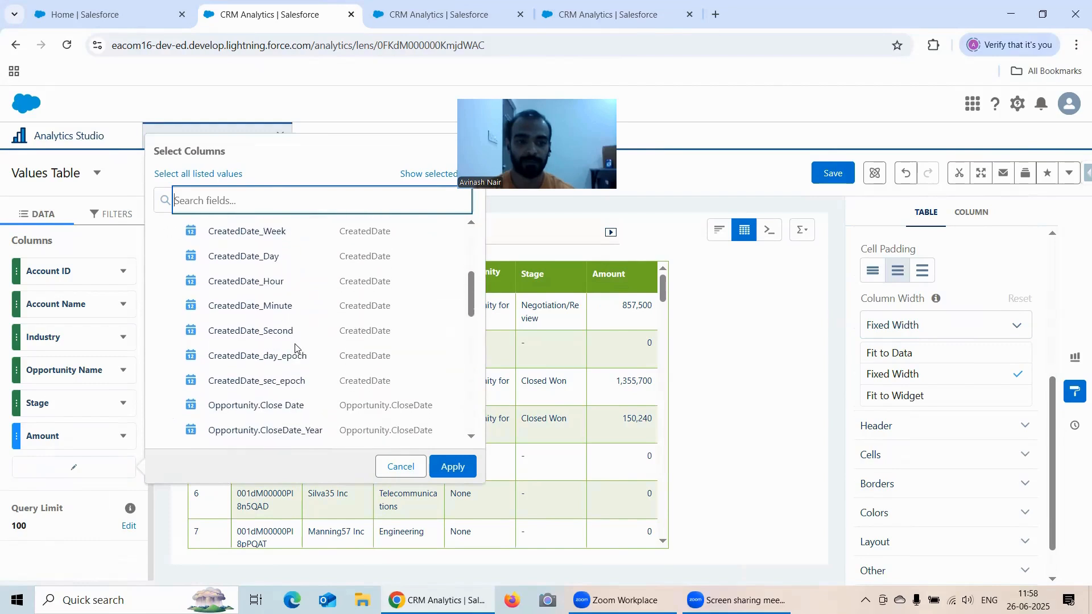
pyautogui.scroll(-3, 295, 348)
pyautogui.click(291, 339)
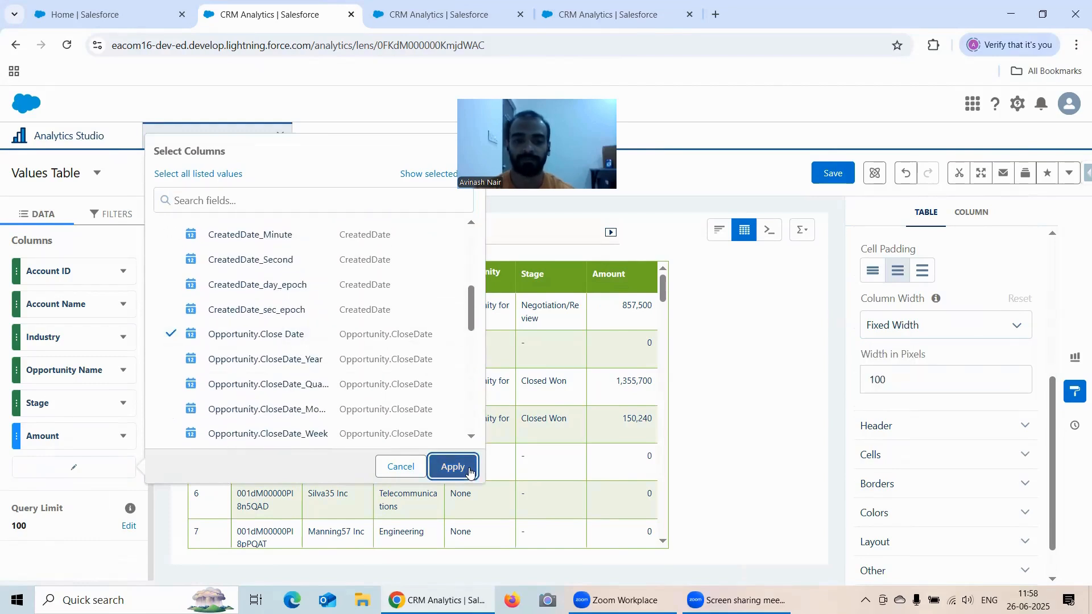
pyautogui.click(452, 467)
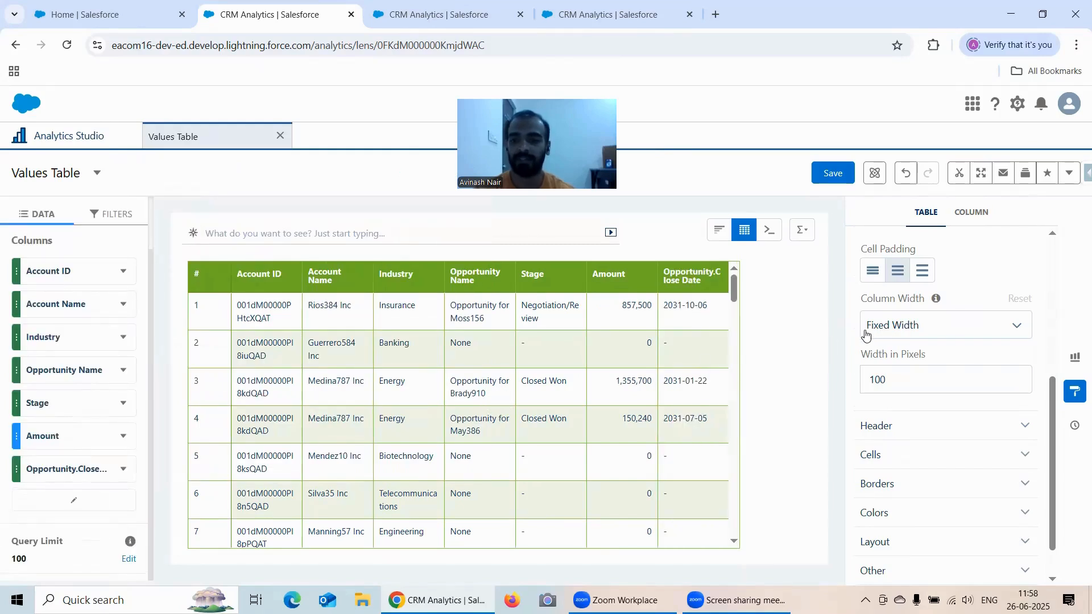
# - Cycle the column width twice through Fit to Data, Fit to Widget and Fixed Width to compare them, ending on Fixed Width
pyautogui.click(905, 325)
pyautogui.click(905, 354)
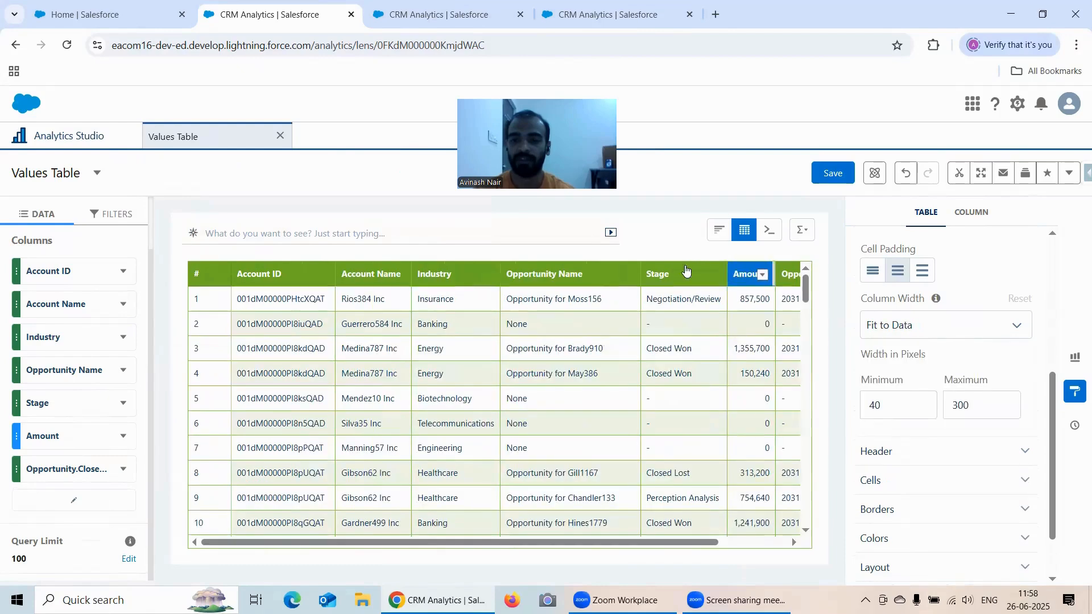
pyautogui.click(914, 331)
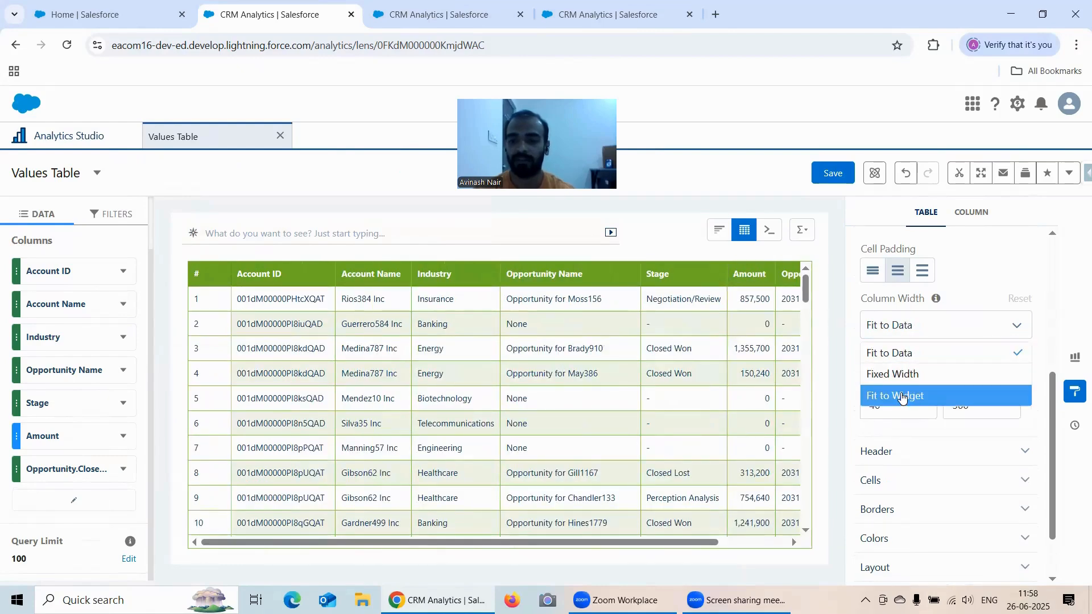
pyautogui.click(901, 395)
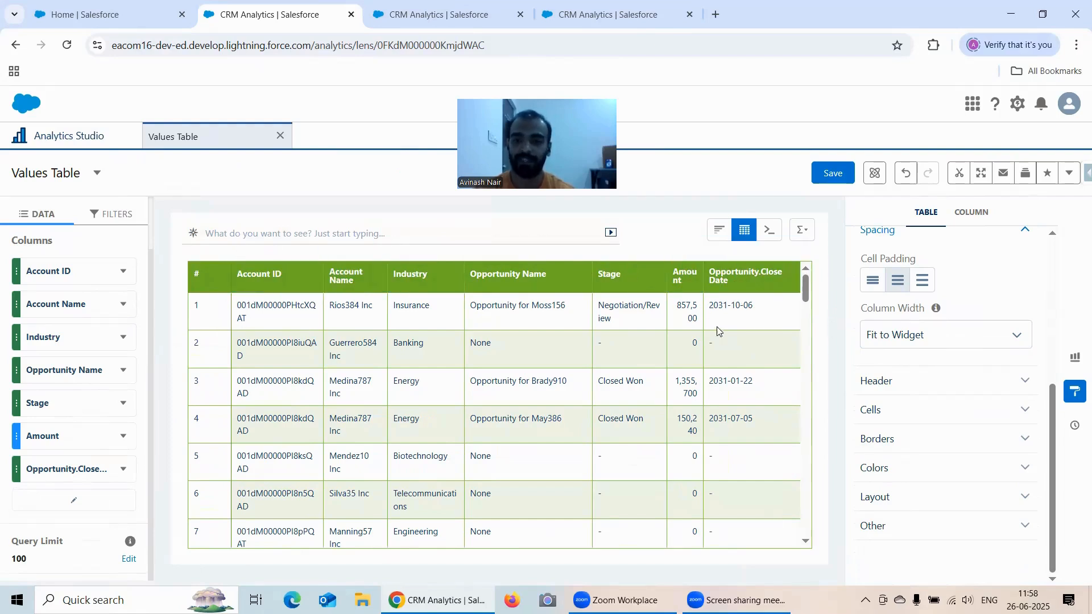
pyautogui.click(914, 340)
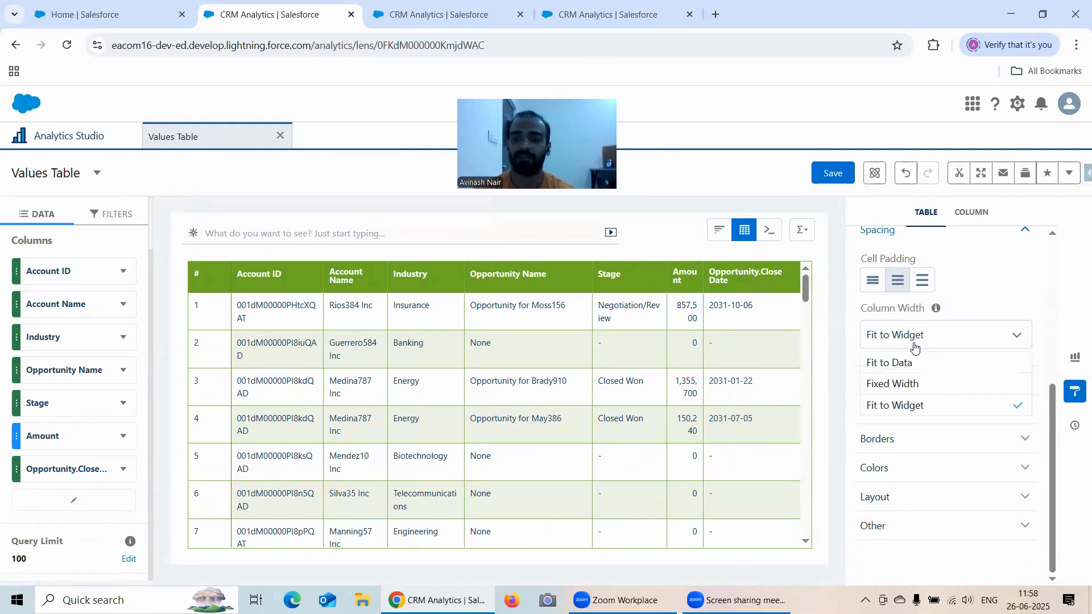
pyautogui.click(908, 385)
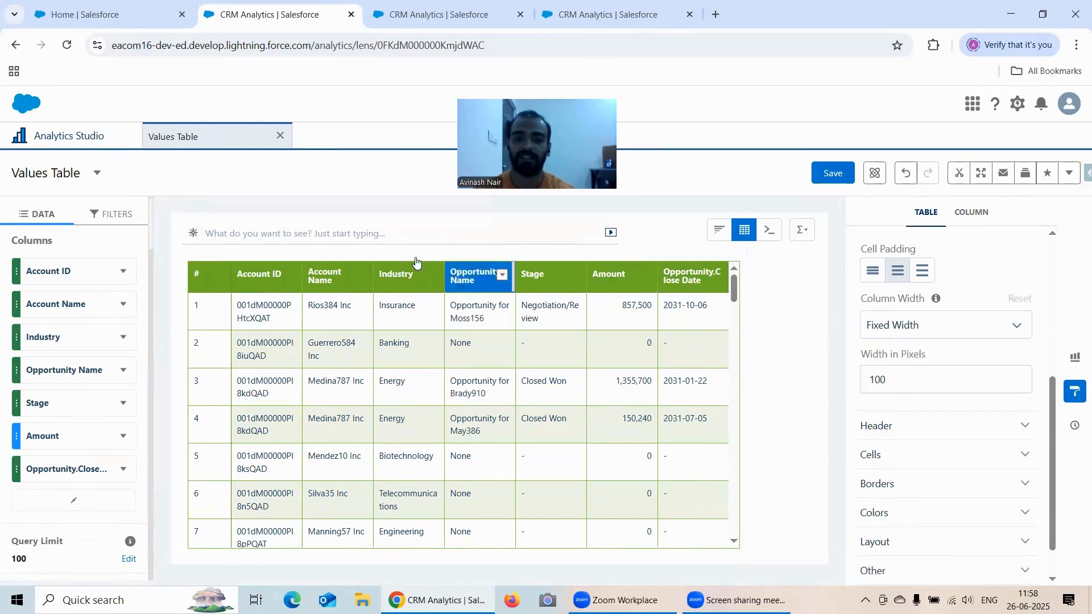
pyautogui.click(879, 326)
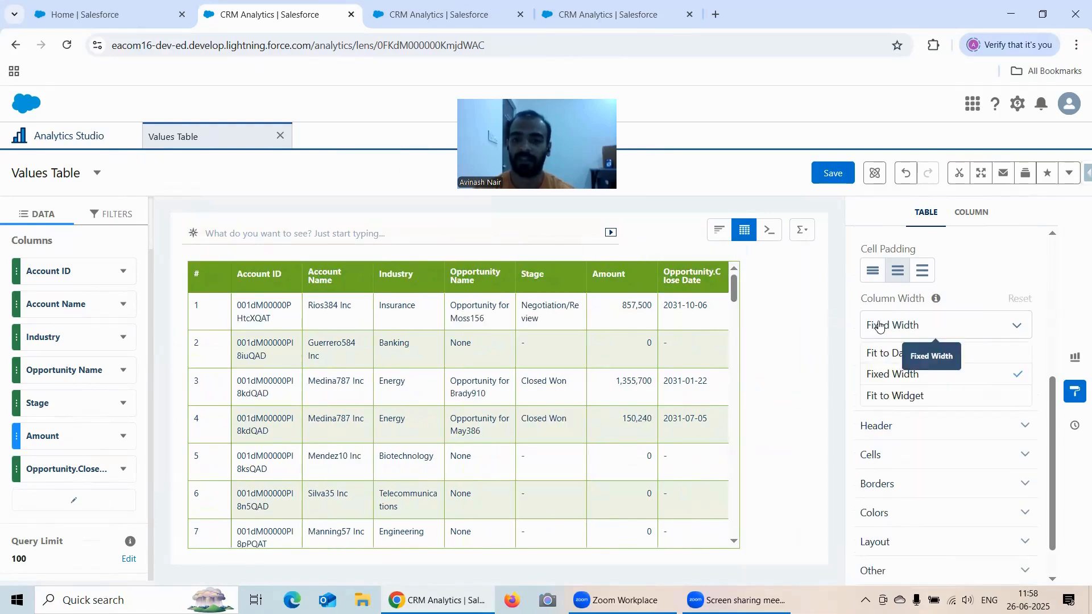
pyautogui.click(909, 353)
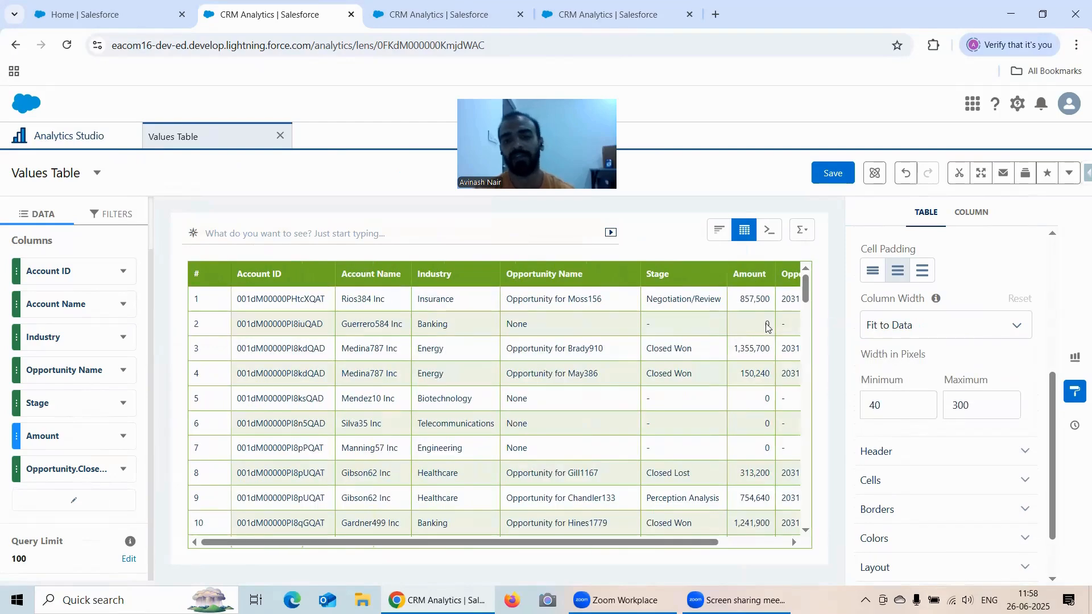
pyautogui.click(879, 330)
pyautogui.click(900, 394)
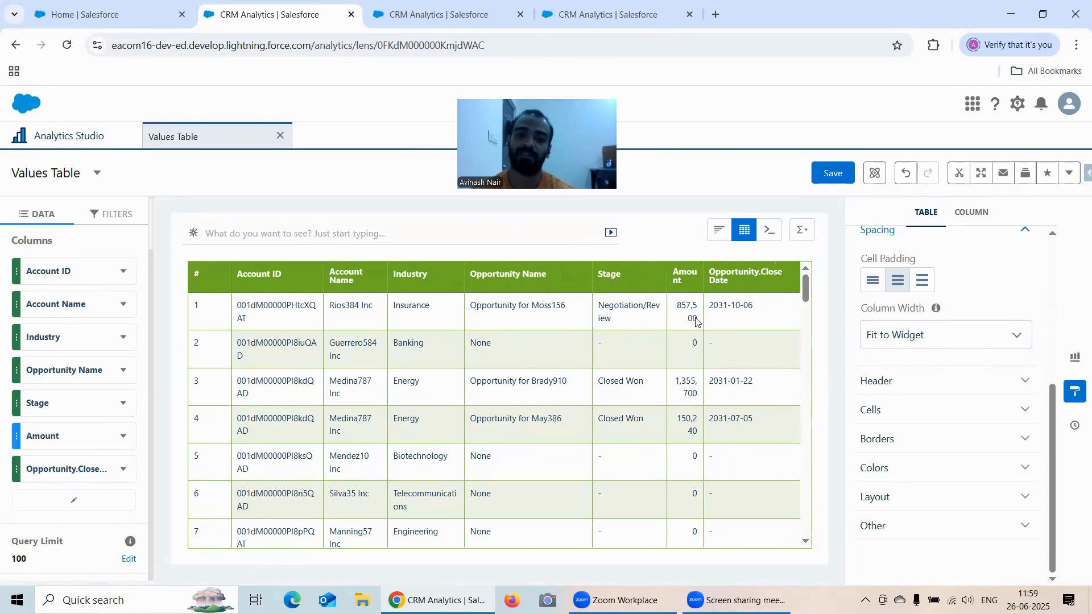
pyautogui.click(890, 339)
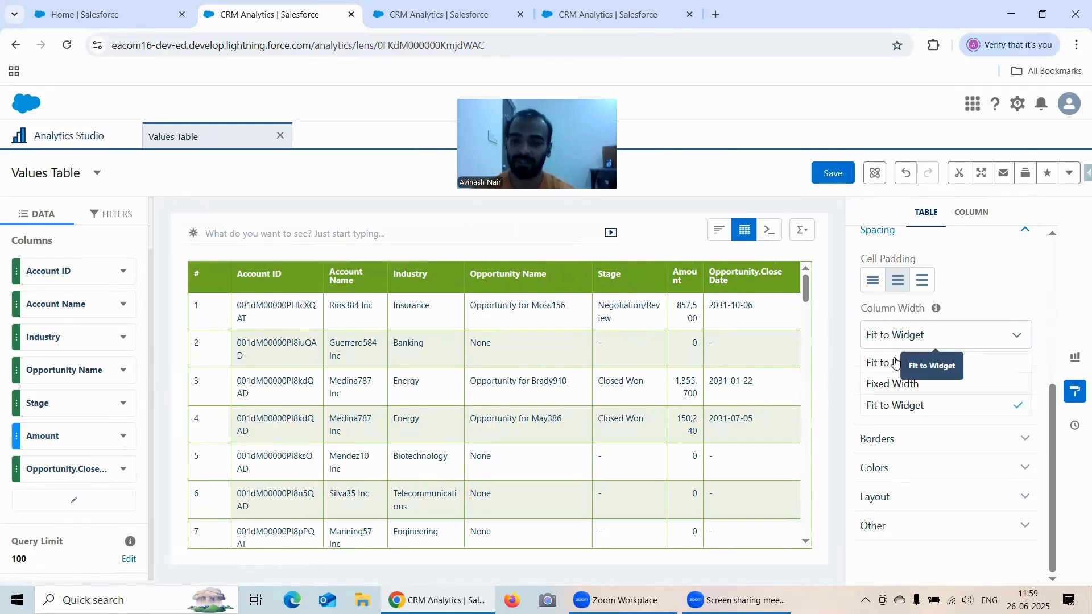
pyautogui.click(903, 383)
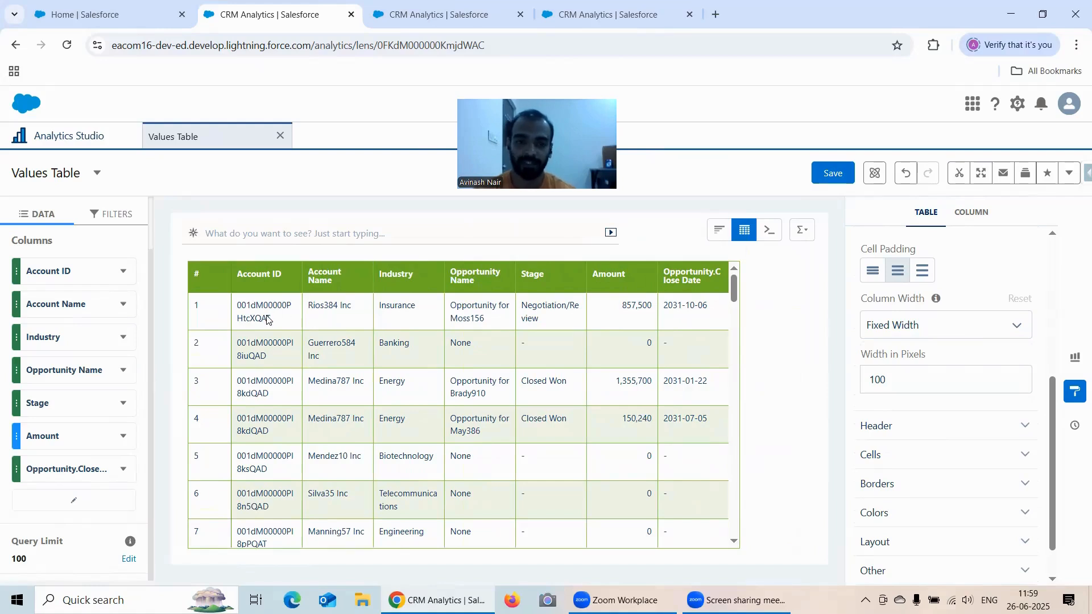
# - Set the table's column width to Fit to Widget and delete the Opportunity.Close Date column
pyautogui.click(893, 332)
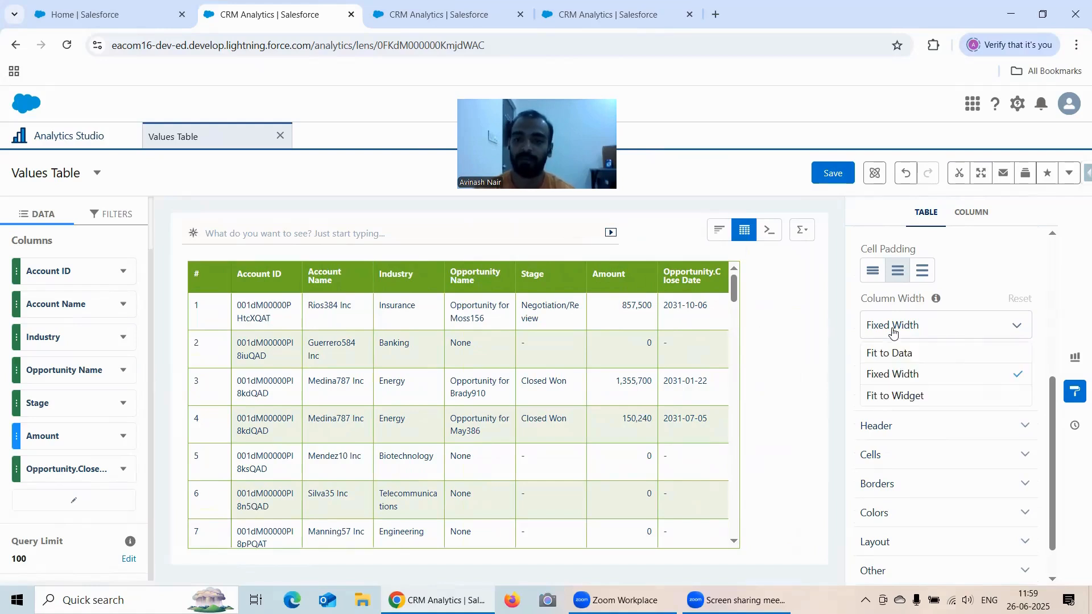
pyautogui.click(894, 392)
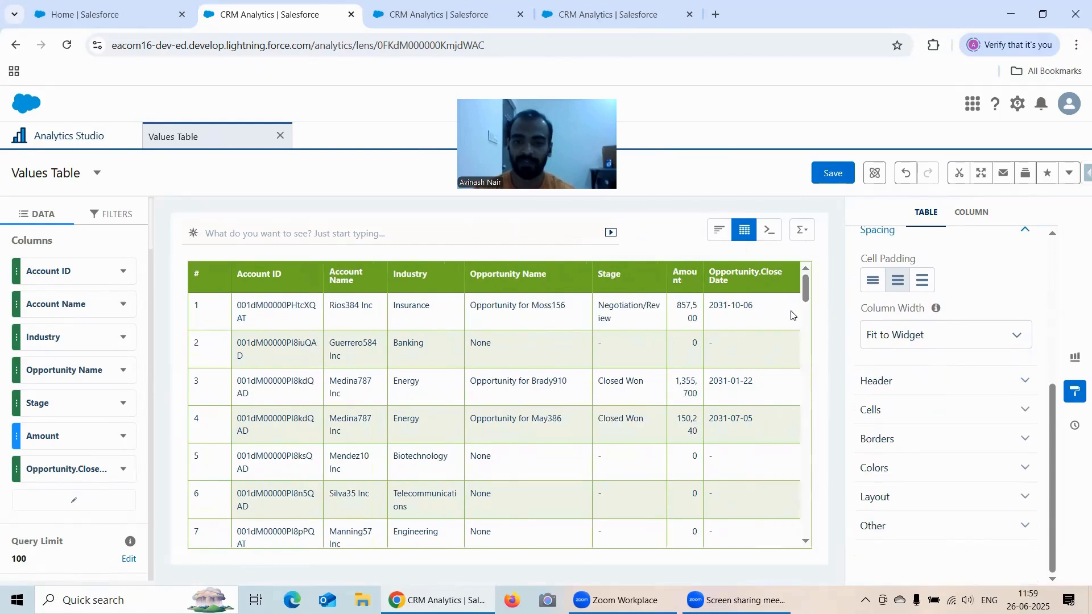
pyautogui.click(947, 335)
pyautogui.click(938, 405)
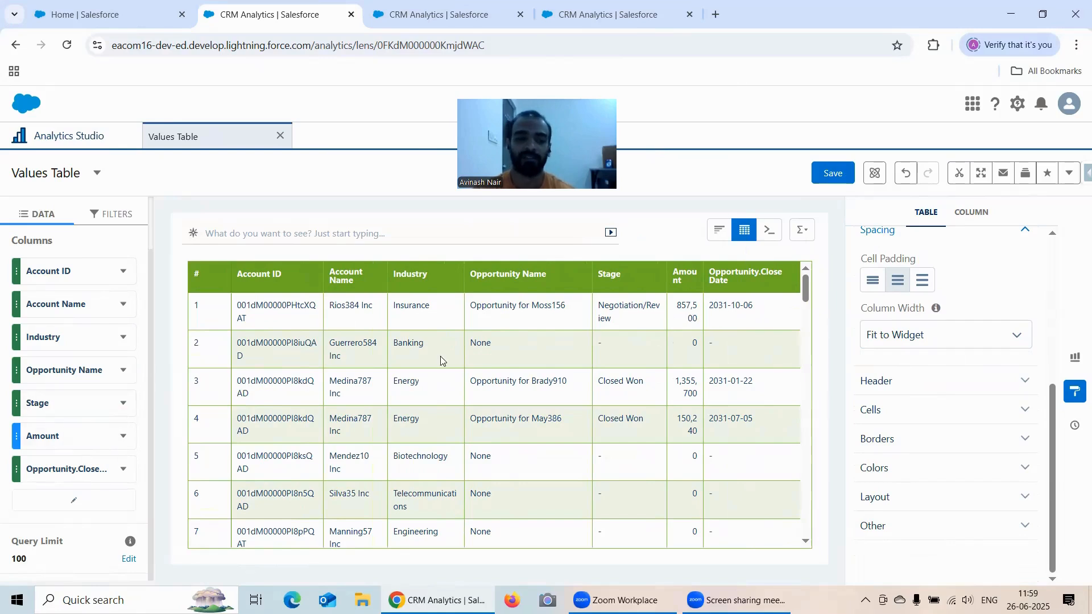
pyautogui.click(124, 469)
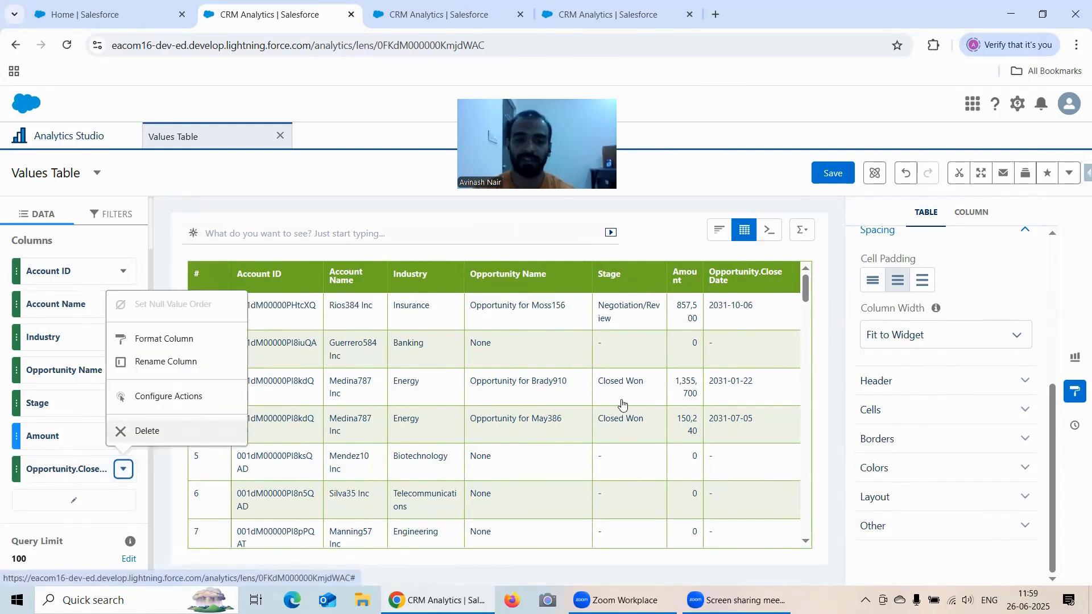
# - Switch the column width to Fit to Data and Fixed Width for comparison, ending on Fit to Data
pyautogui.click(902, 337)
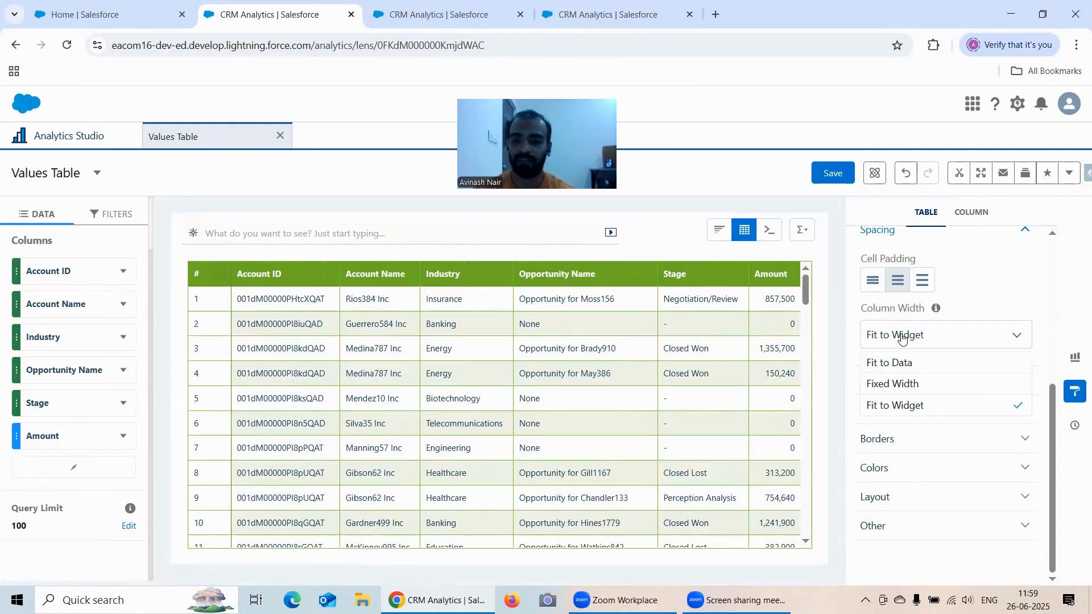
pyautogui.click(902, 364)
pyautogui.click(903, 334)
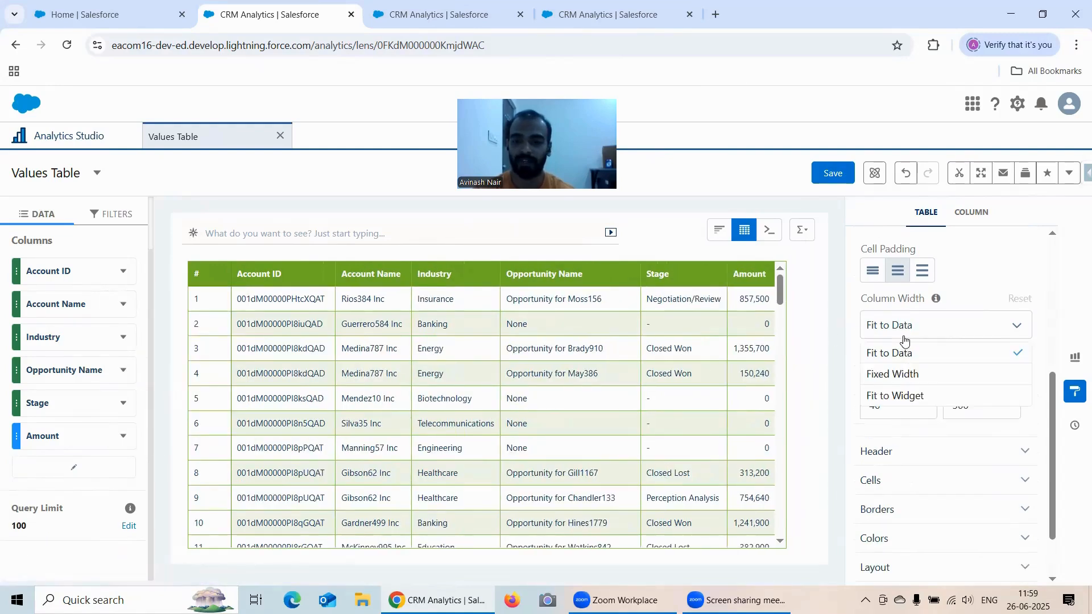
pyautogui.click(902, 377)
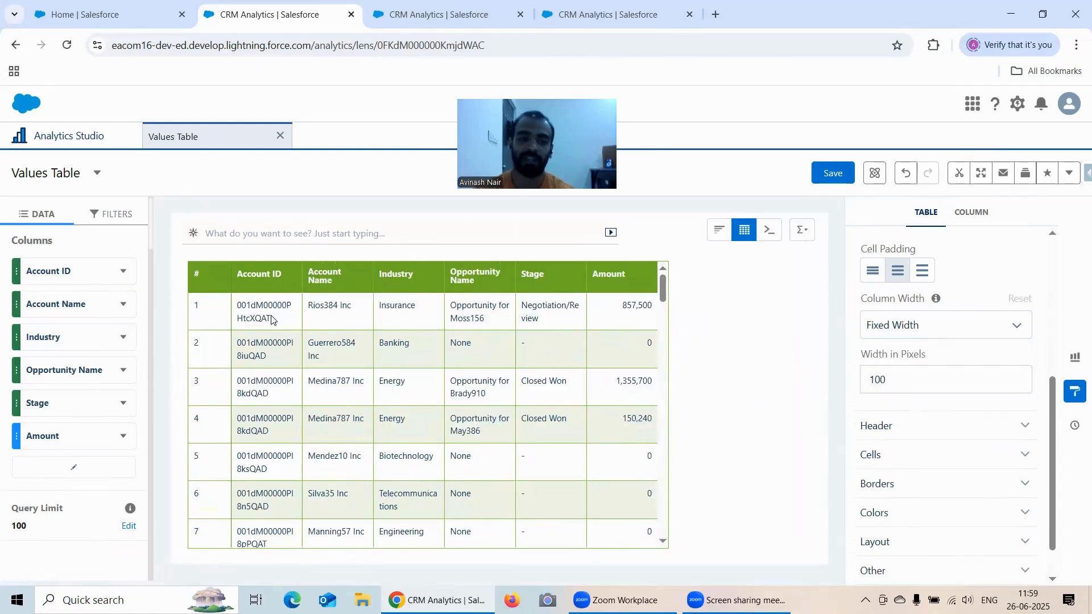
pyautogui.click(876, 330)
pyautogui.click(869, 351)
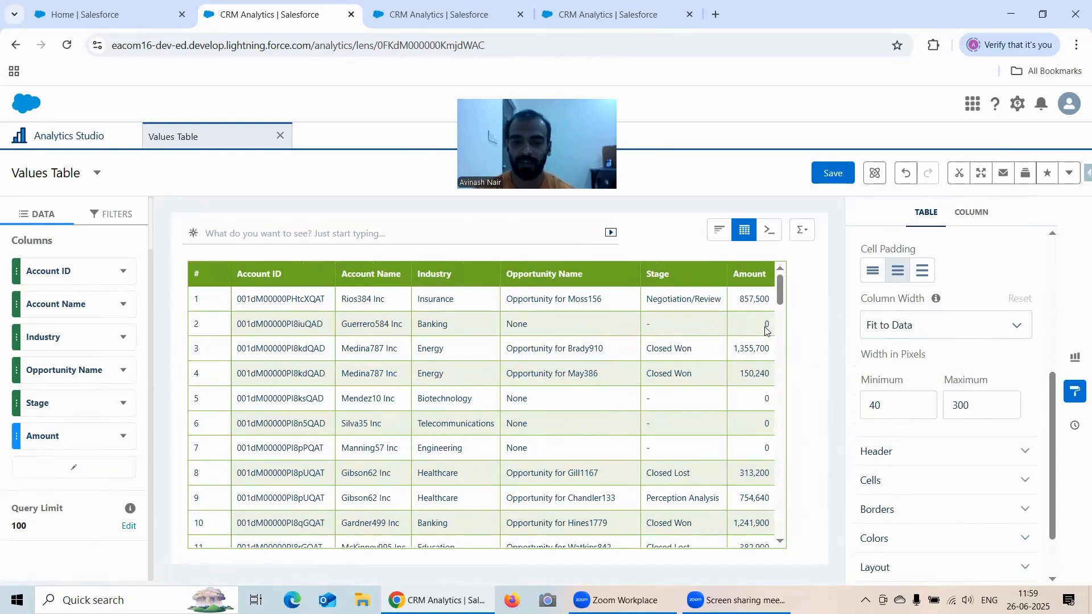
# - Set the Fit to Data column width range to a minimum of 100 and a maximum of 500 pixels
pyautogui.scroll(-2, 941, 304)
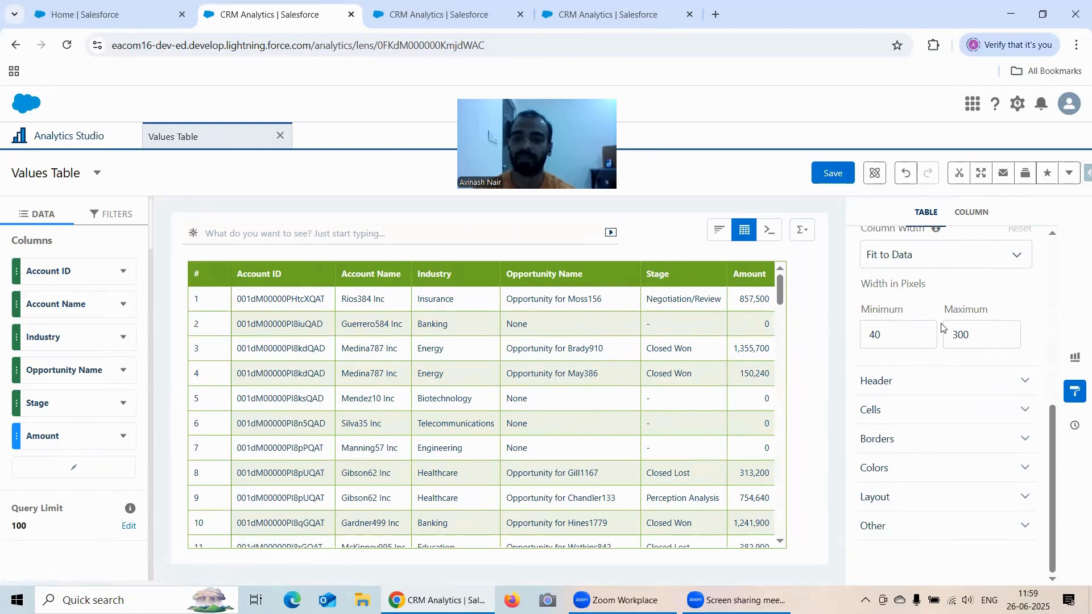
pyautogui.click(895, 334)
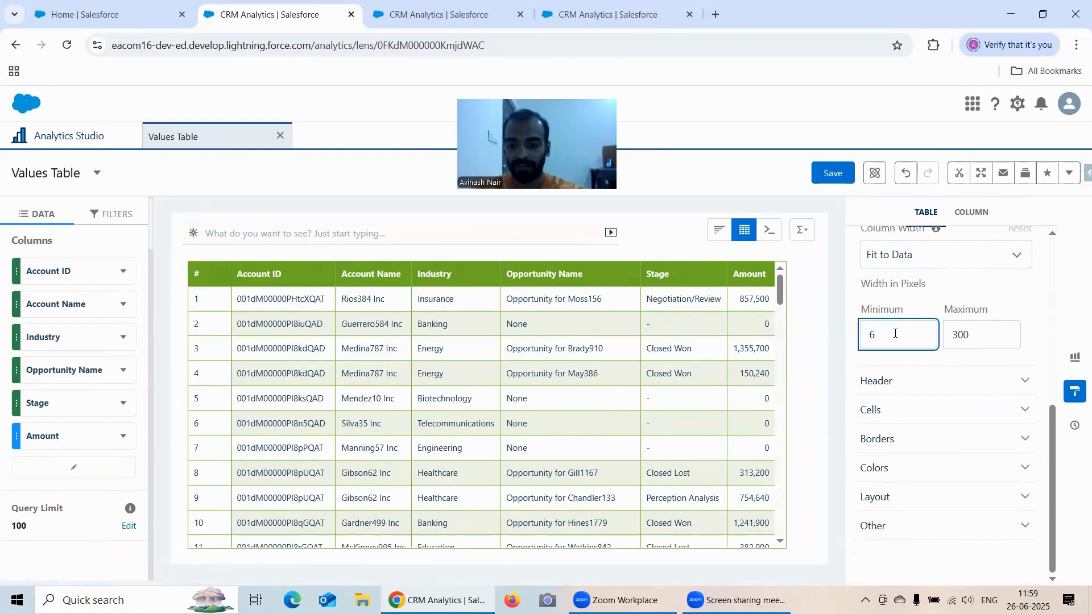
pyautogui.write('100')
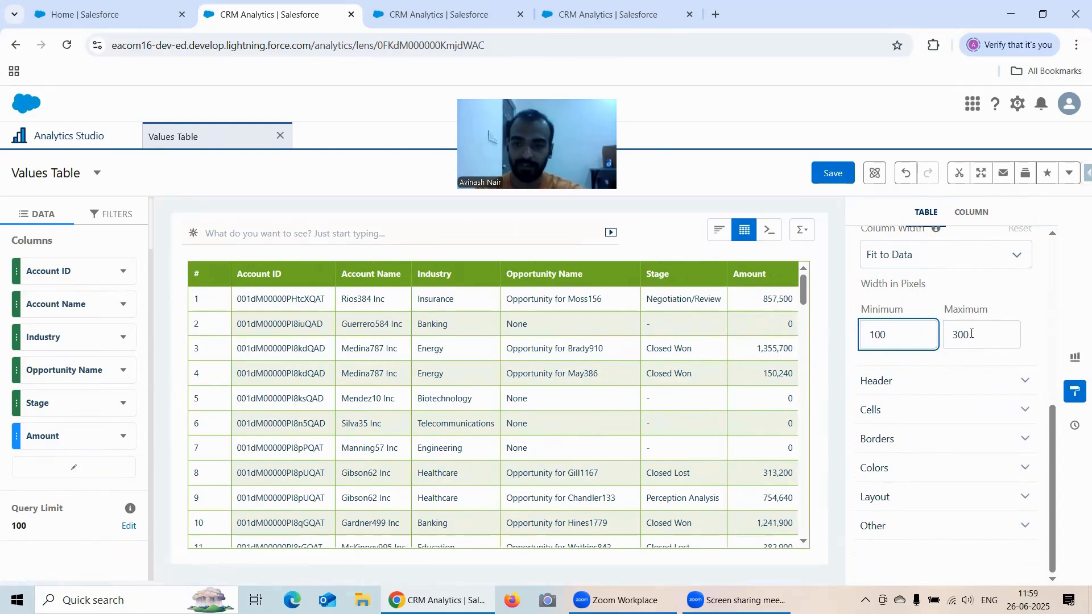
pyautogui.click(973, 333)
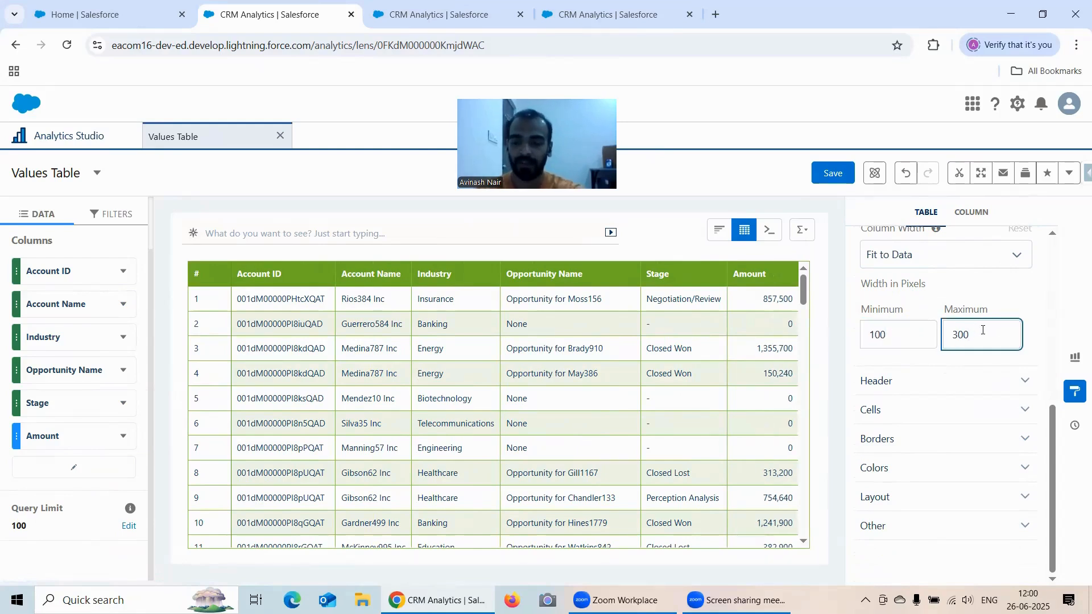
pyautogui.press('BackSpace')
pyautogui.press('BackSpace')
pyautogui.press('BackSpace')
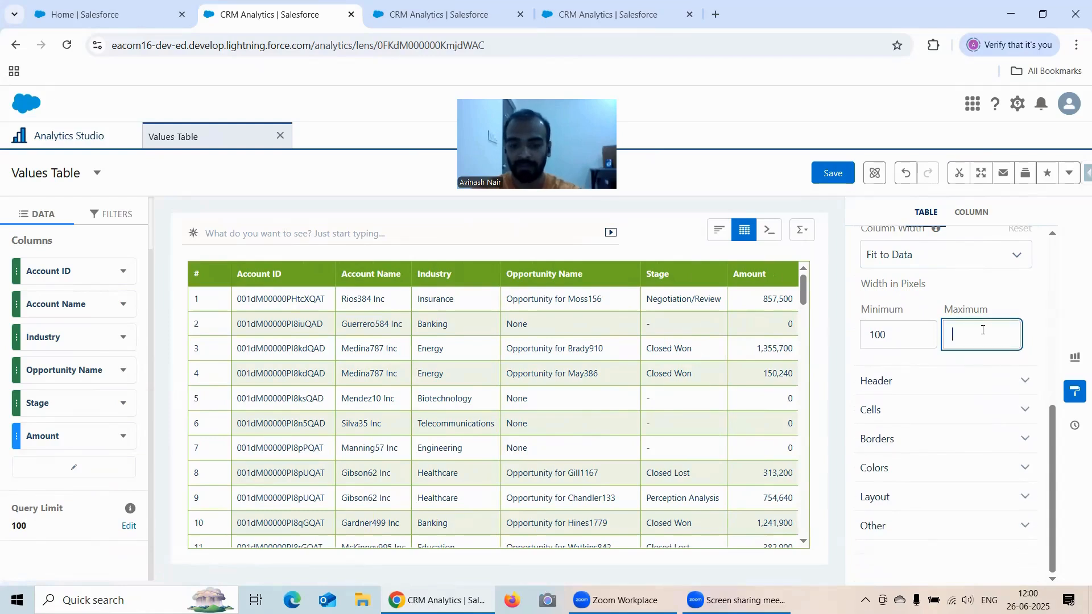
pyautogui.write('500')
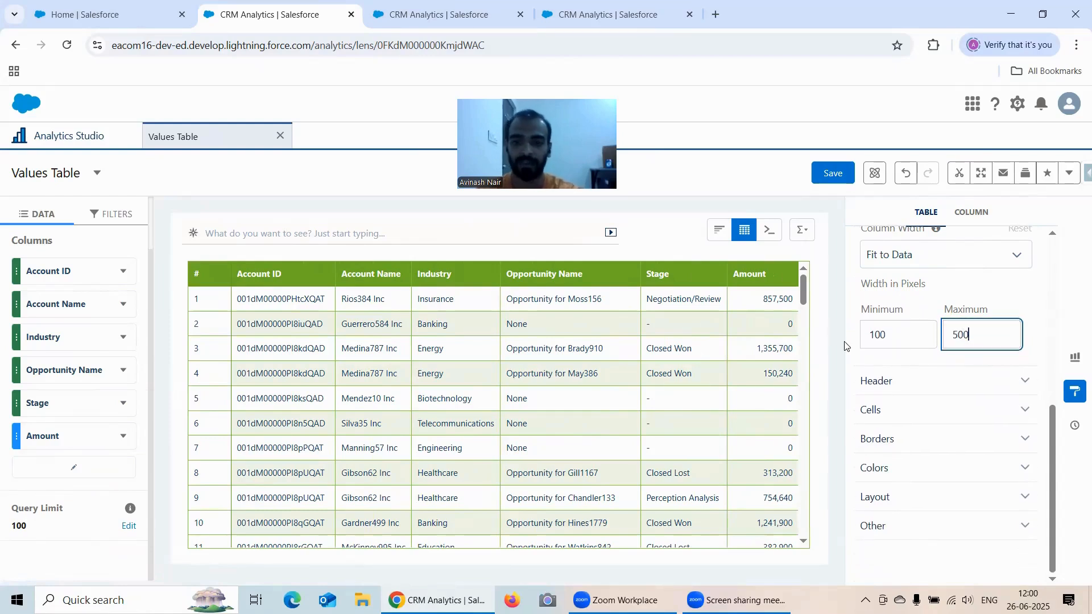
# - Change the column width limits to a minimum of 1 and a maximum of 900 pixels
pyautogui.click(898, 332)
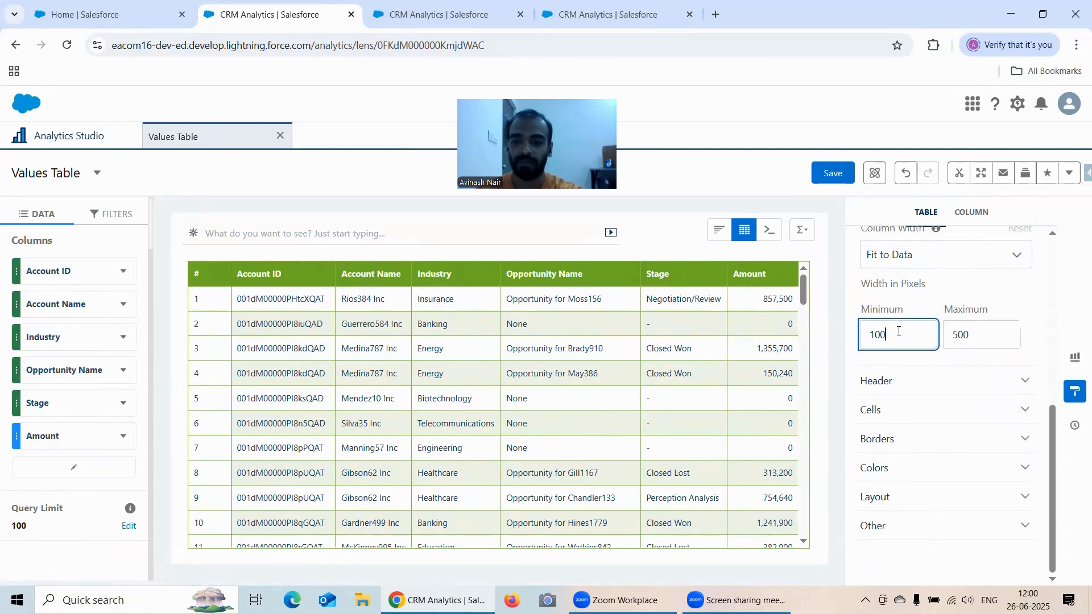
pyautogui.press('BackSpace')
pyautogui.press('BackSpace')
pyautogui.press('BackSpace')
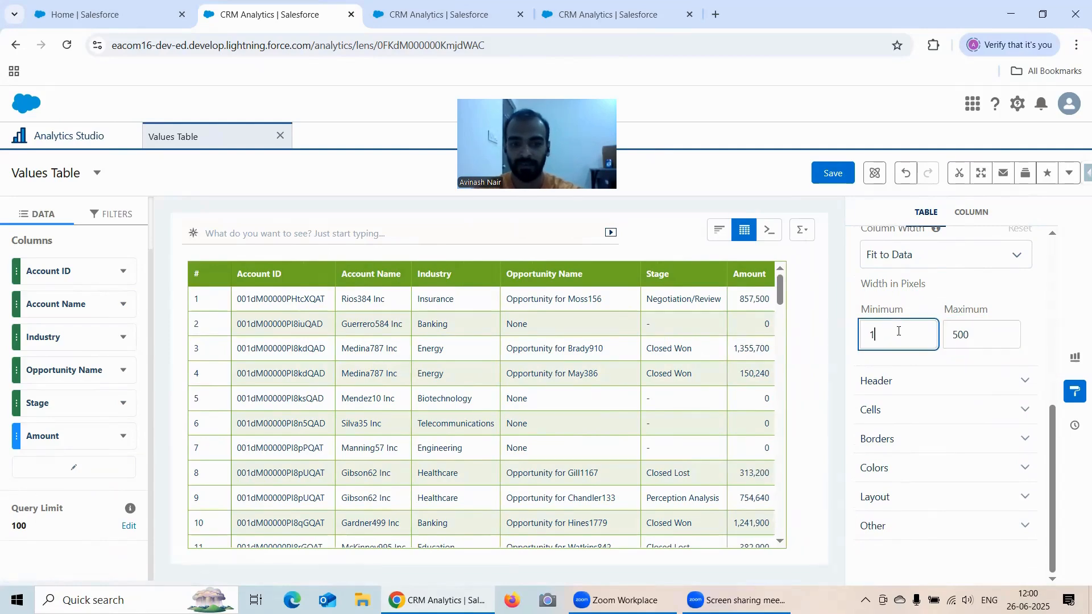
pyautogui.click(1016, 329)
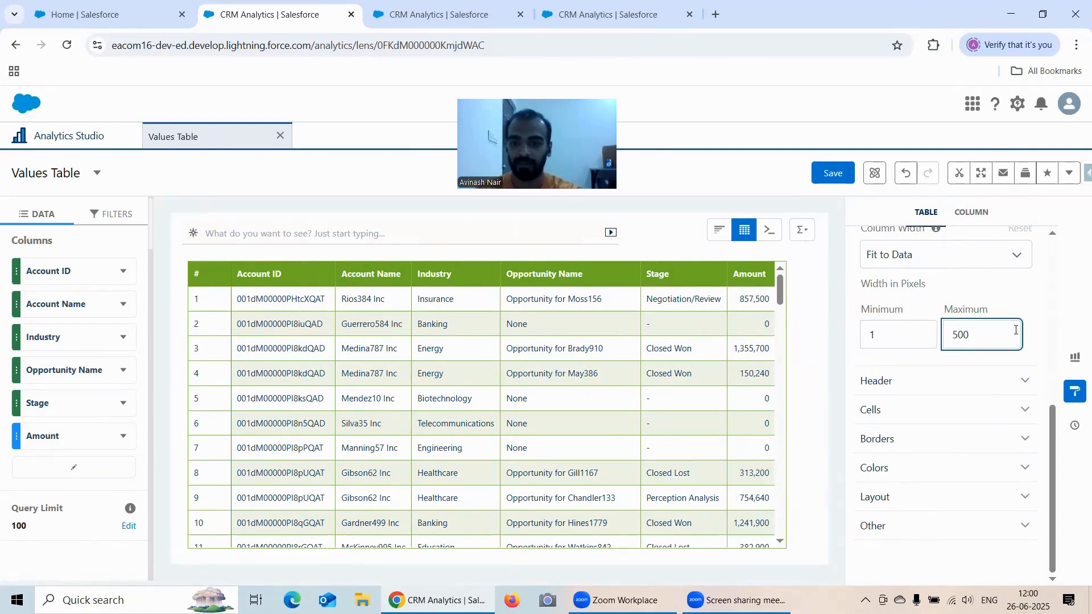
pyautogui.press('BackSpace')
pyautogui.press('BackSpace')
pyautogui.press('BackSpace')
pyautogui.write('900')
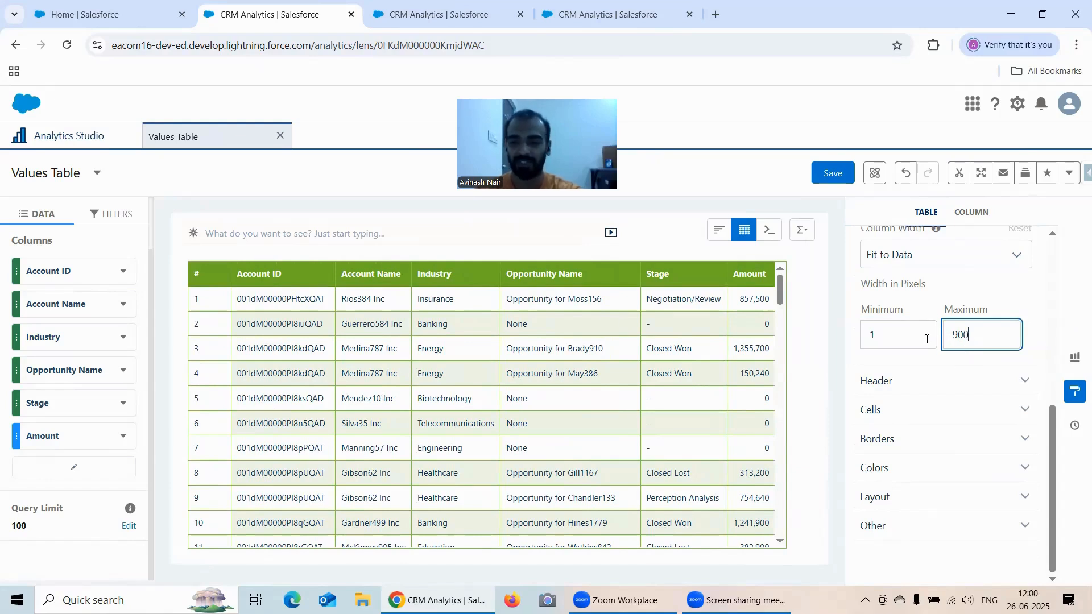
# - Try minimum column widths of 10 and 1000 pixels, ending with a minimum of 100 and a maximum of 9000
pyautogui.click(895, 334)
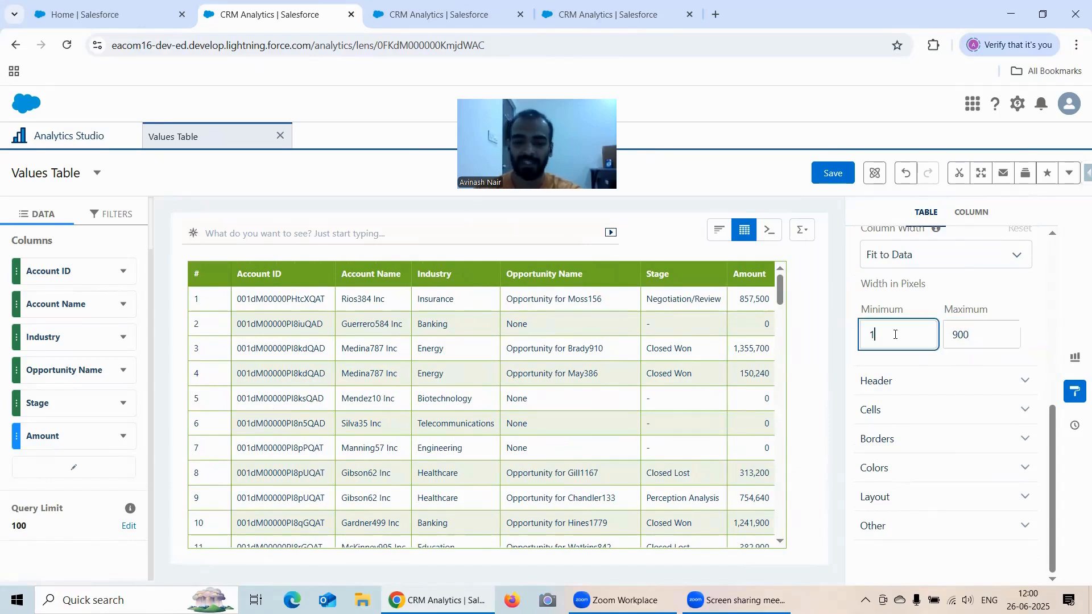
pyautogui.write('00')
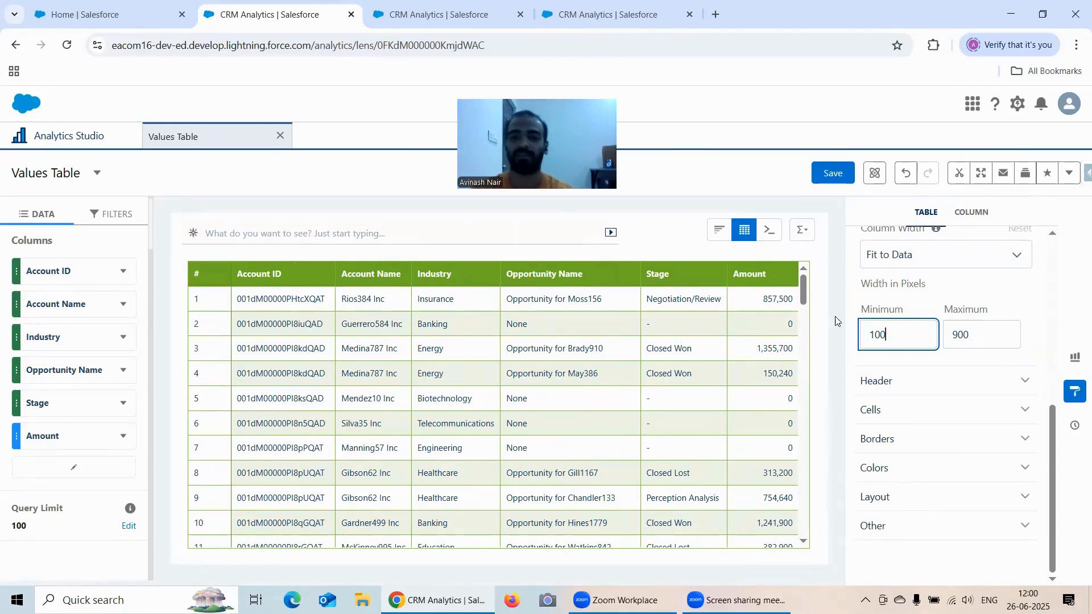
pyautogui.press('BackSpace')
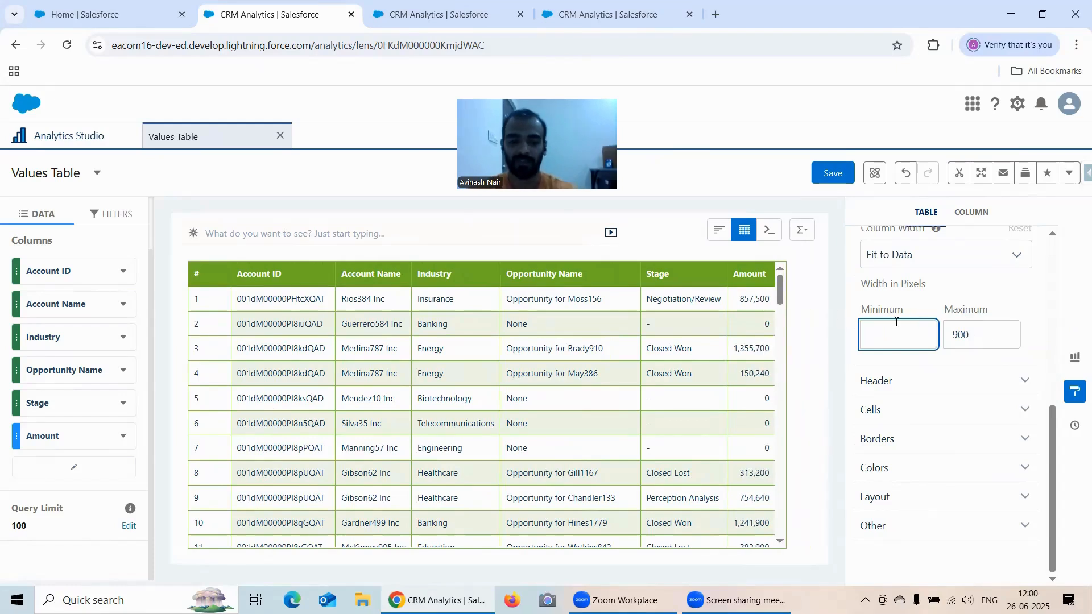
pyautogui.write('10')
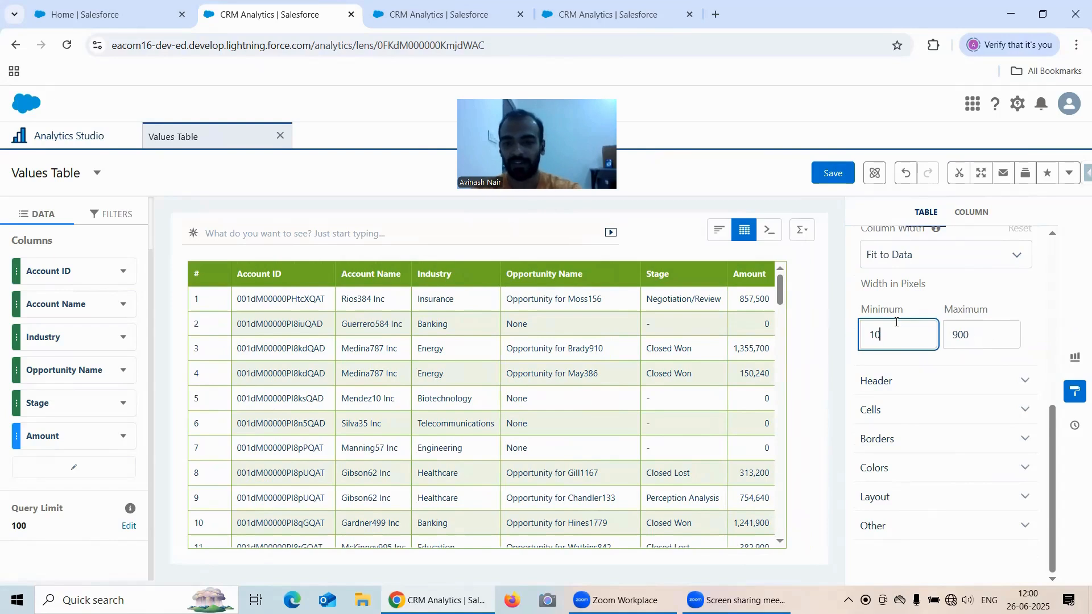
pyautogui.write('00')
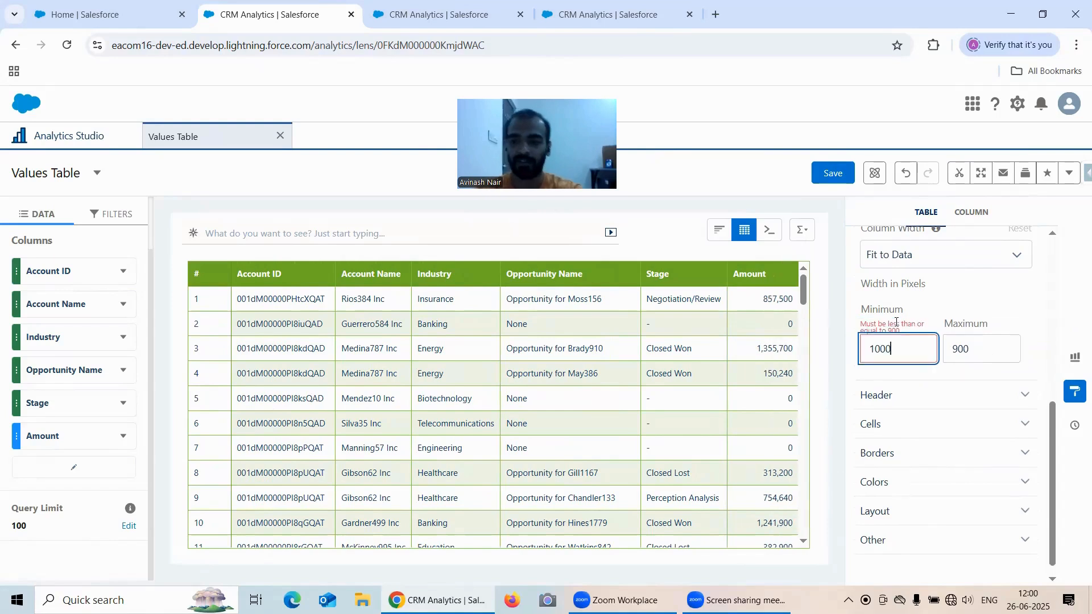
pyautogui.click(981, 352)
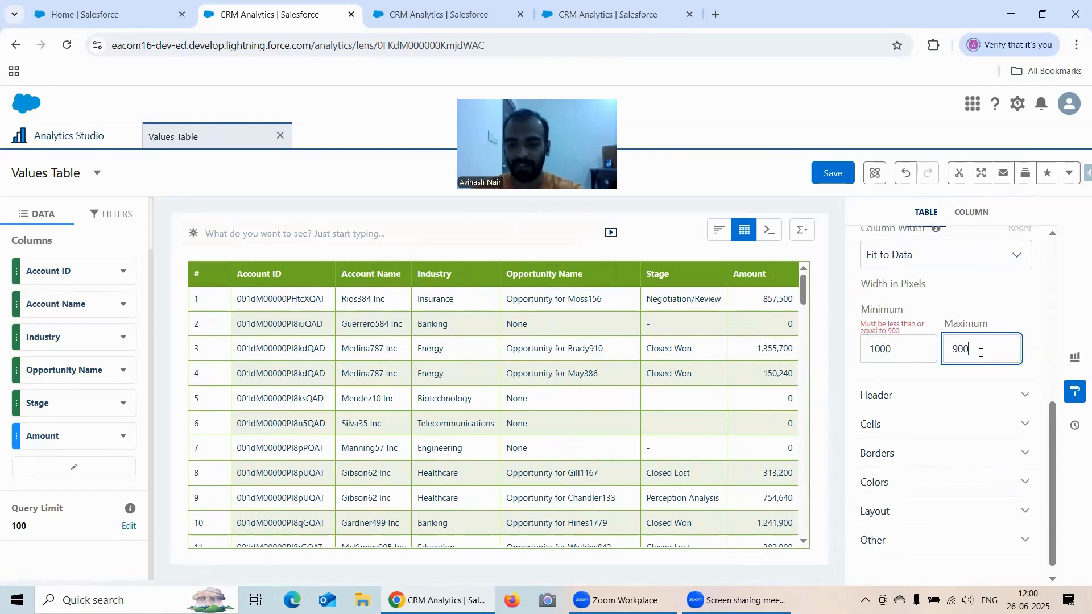
pyautogui.write('0')
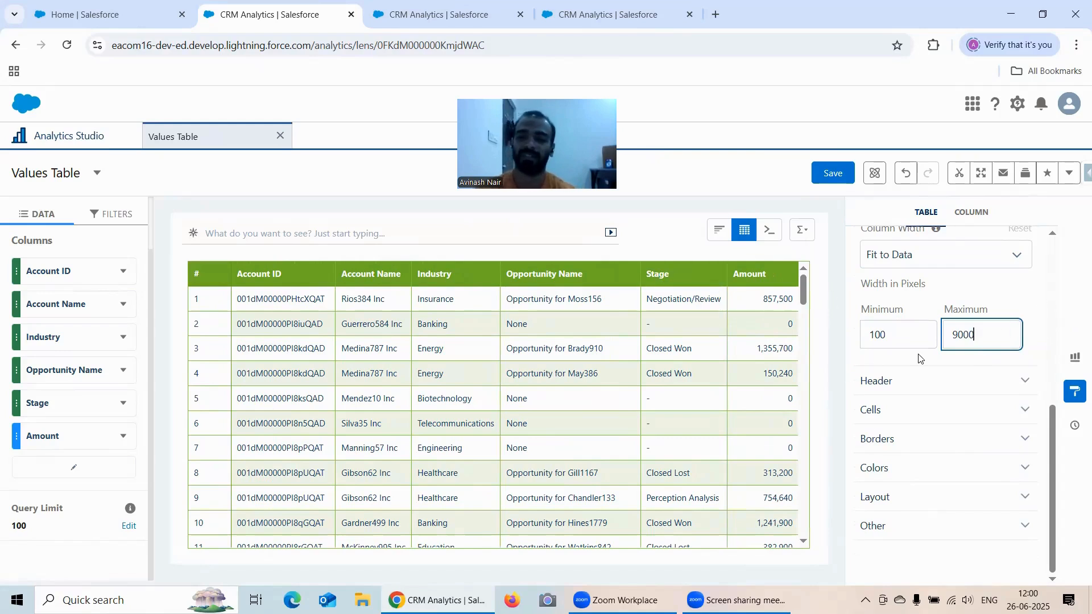
# - Set the table header's background color to dark green
pyautogui.click(896, 381)
pyautogui.scroll(-1, 916, 330)
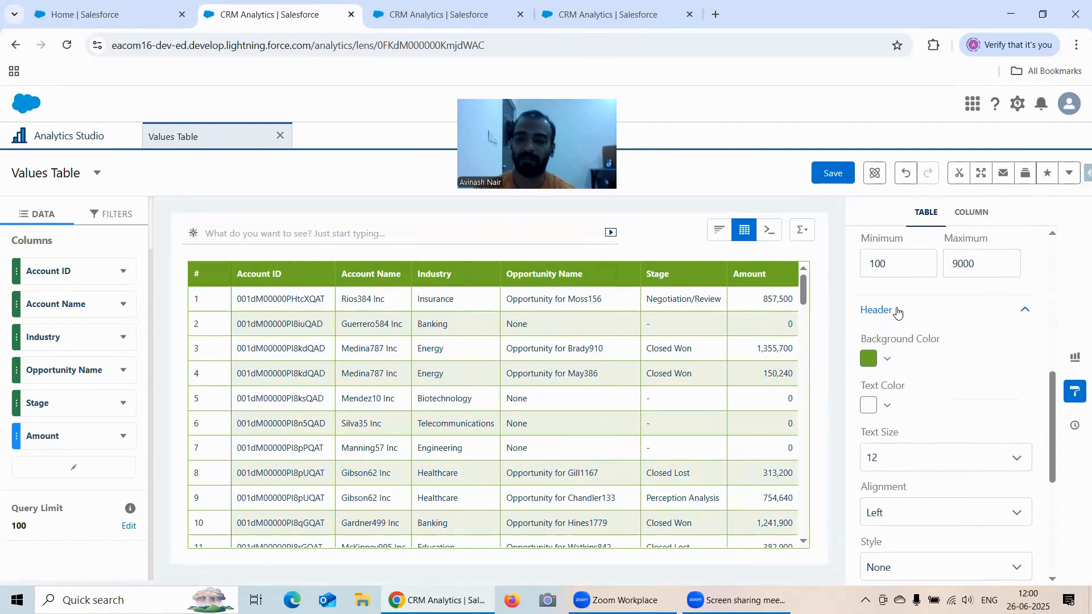
pyautogui.scroll(-1, 933, 327)
pyautogui.scroll(-1, 933, 327)
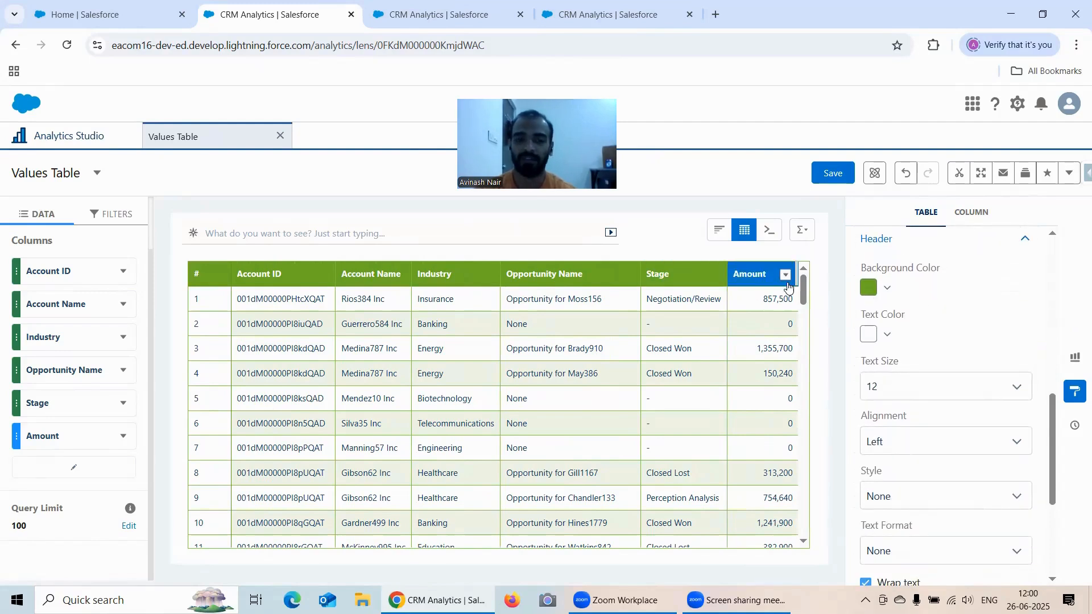
pyautogui.click(871, 290)
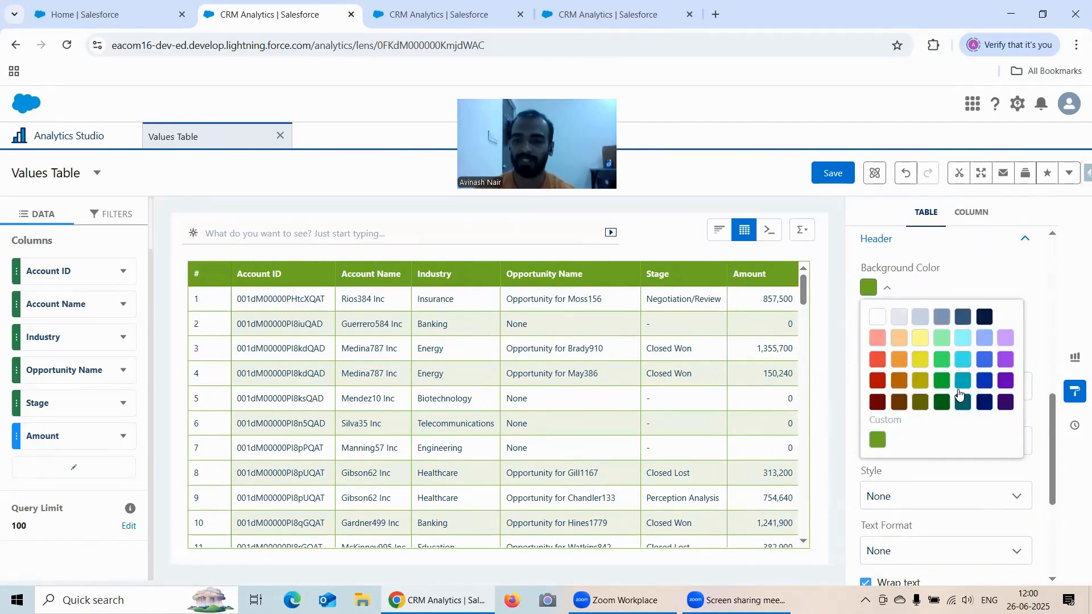
pyautogui.click(942, 403)
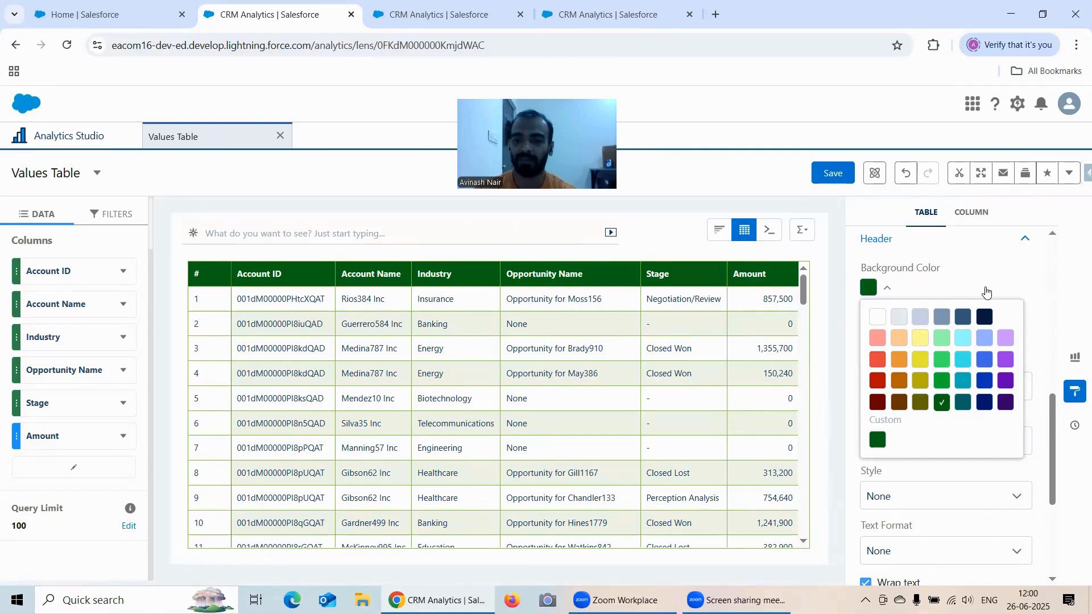
pyautogui.click(982, 284)
# - Set the table header's text color to dark navy blue
pyautogui.click(870, 340)
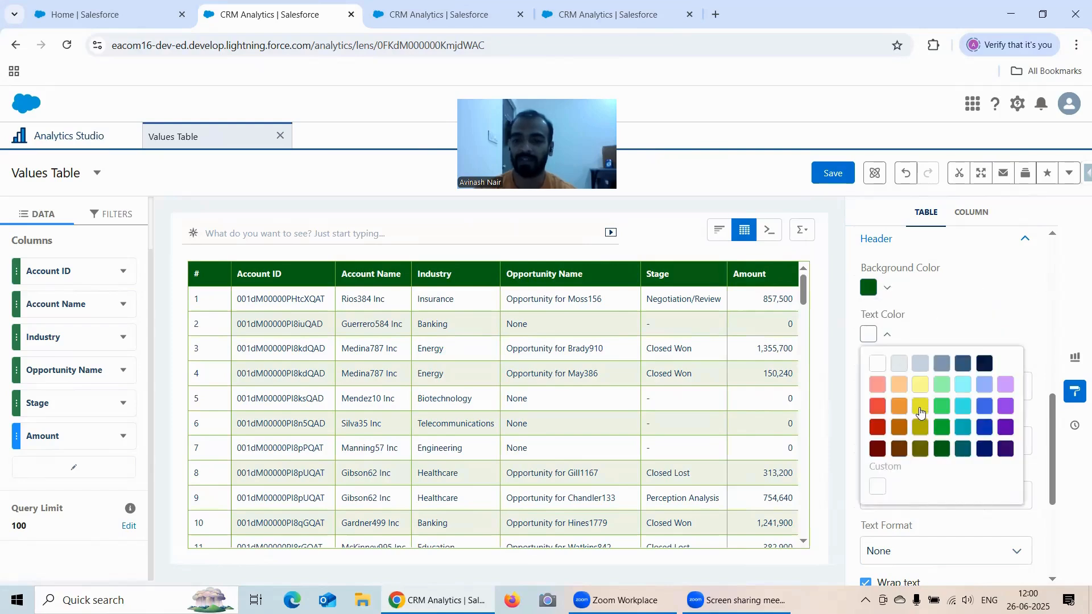
pyautogui.click(987, 449)
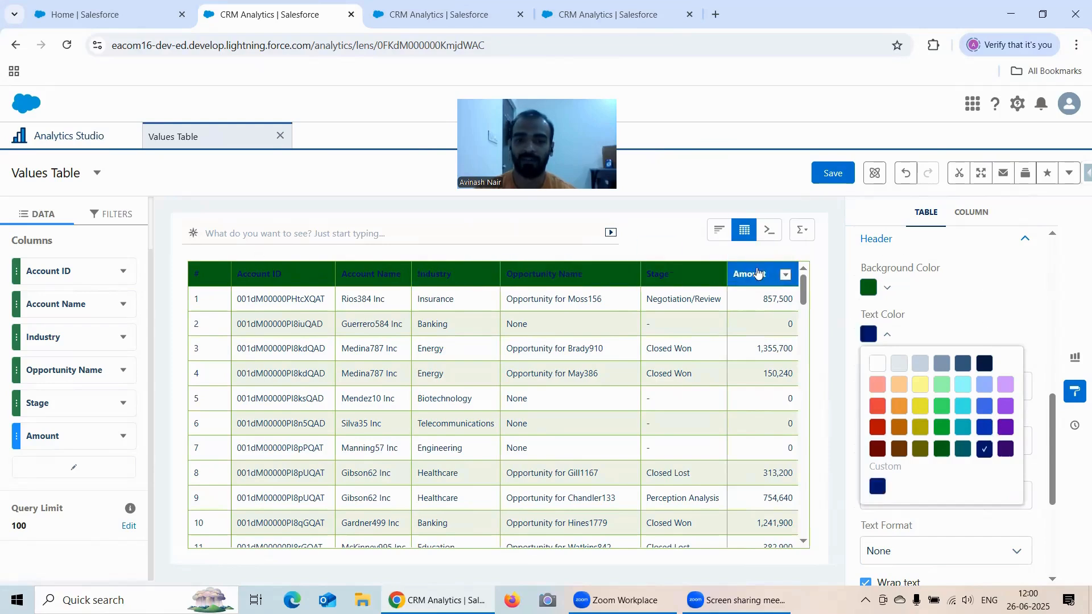
pyautogui.click(1015, 293)
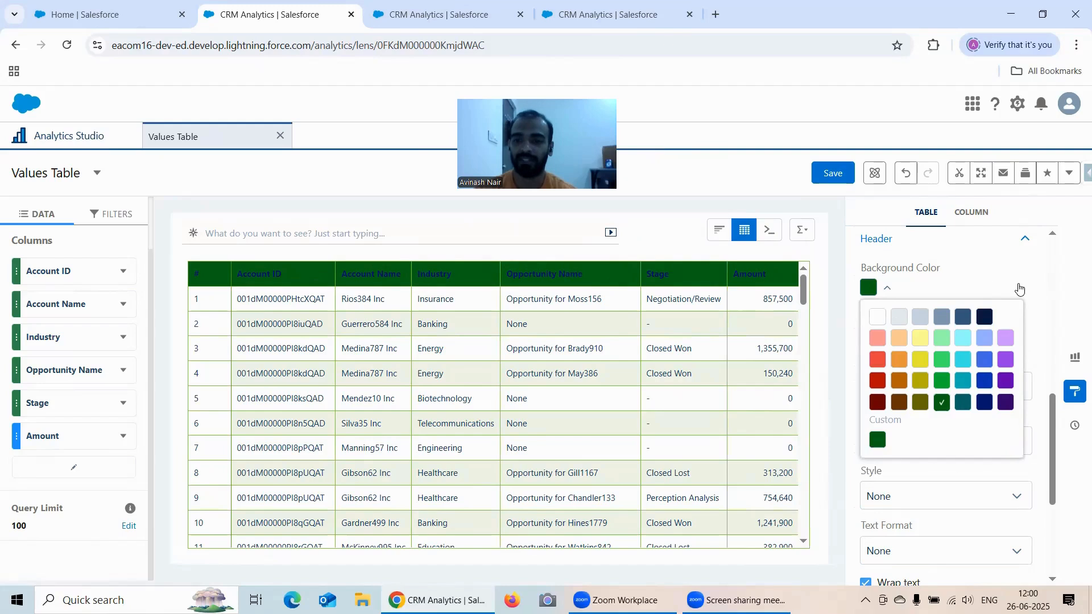
pyautogui.click(1017, 291)
# - Set the header text size to 14 and its alignment to Center
pyautogui.scroll(-1, 1012, 310)
pyautogui.scroll(-1, 1012, 309)
pyautogui.click(938, 315)
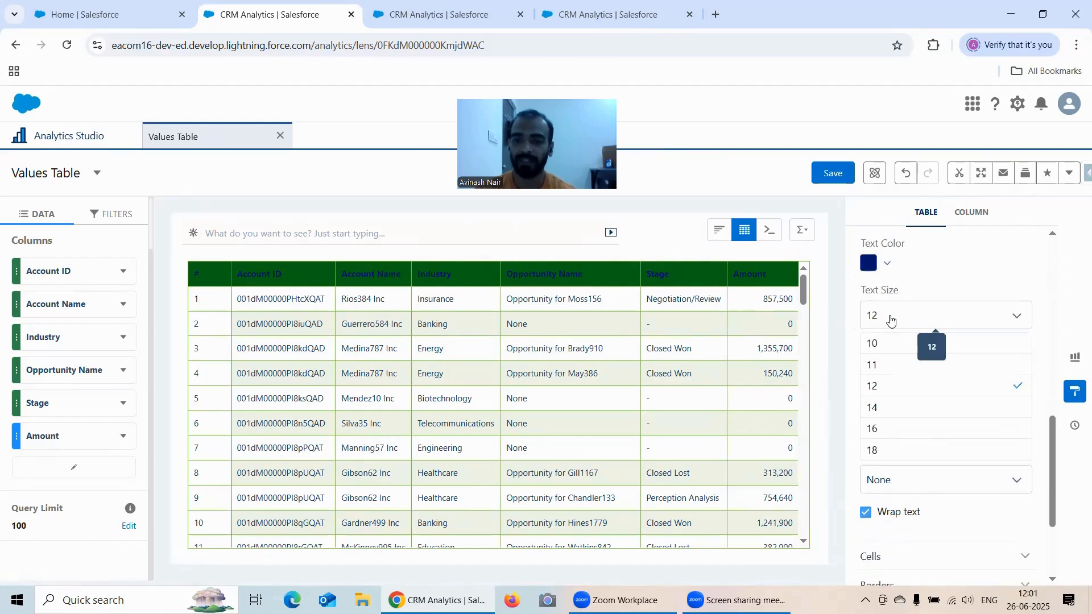
pyautogui.click(902, 401)
pyautogui.scroll(-1, 921, 327)
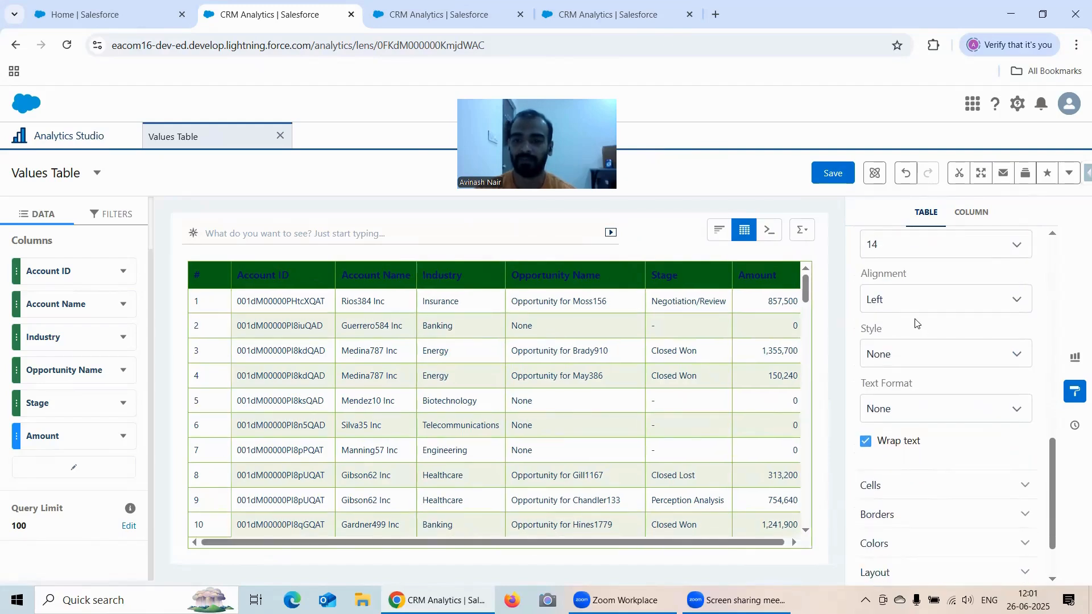
pyautogui.click(899, 301)
pyautogui.click(898, 352)
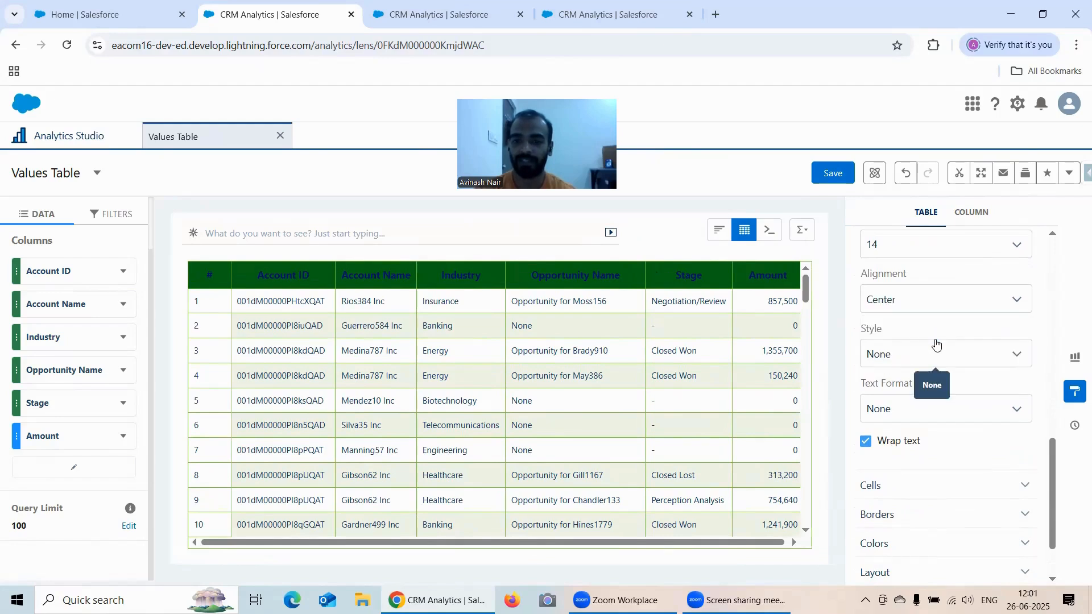
# - Compare the Italic and None styles on the header text, ending with Italic
pyautogui.scroll(-1, 898, 357)
pyautogui.click(902, 284)
pyautogui.click(891, 336)
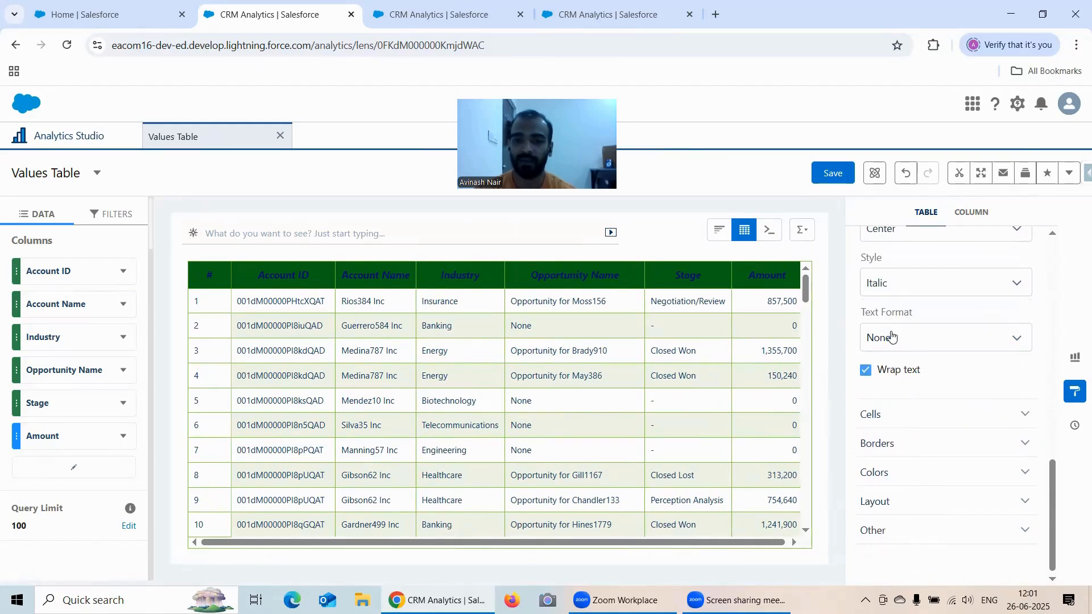
pyautogui.click(883, 287)
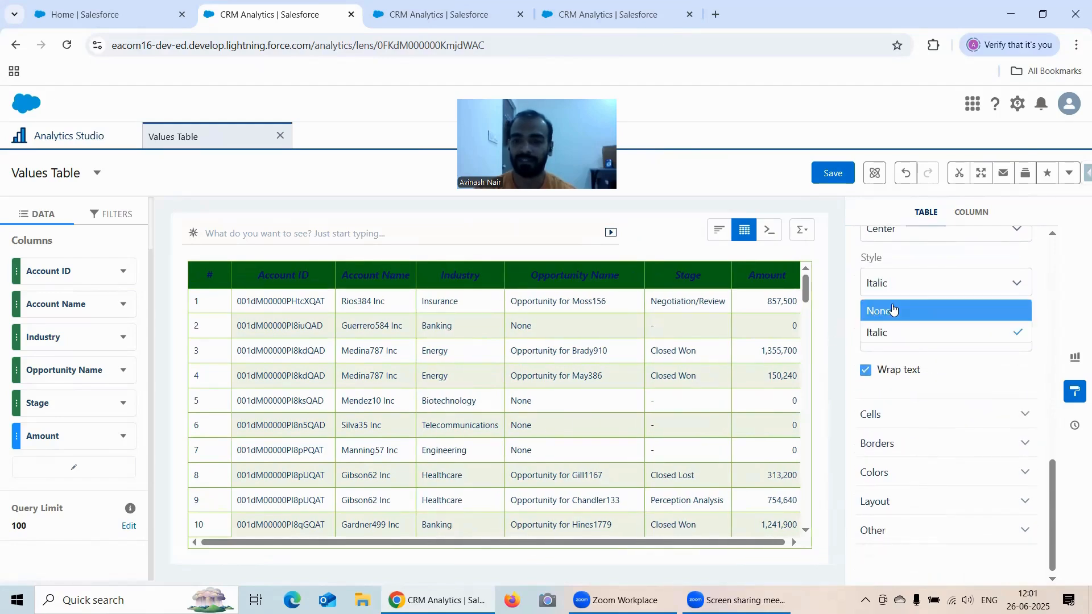
pyautogui.click(892, 310)
pyautogui.click(929, 288)
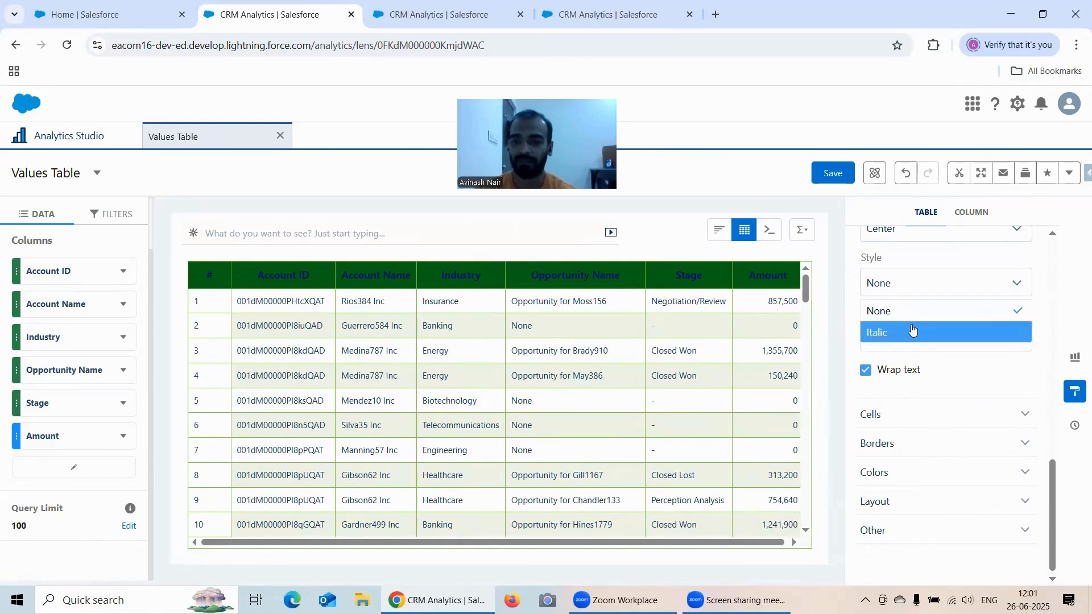
pyautogui.click(913, 330)
# - Try the Underline text format on the table header, ending with the format set to None
pyautogui.click(913, 334)
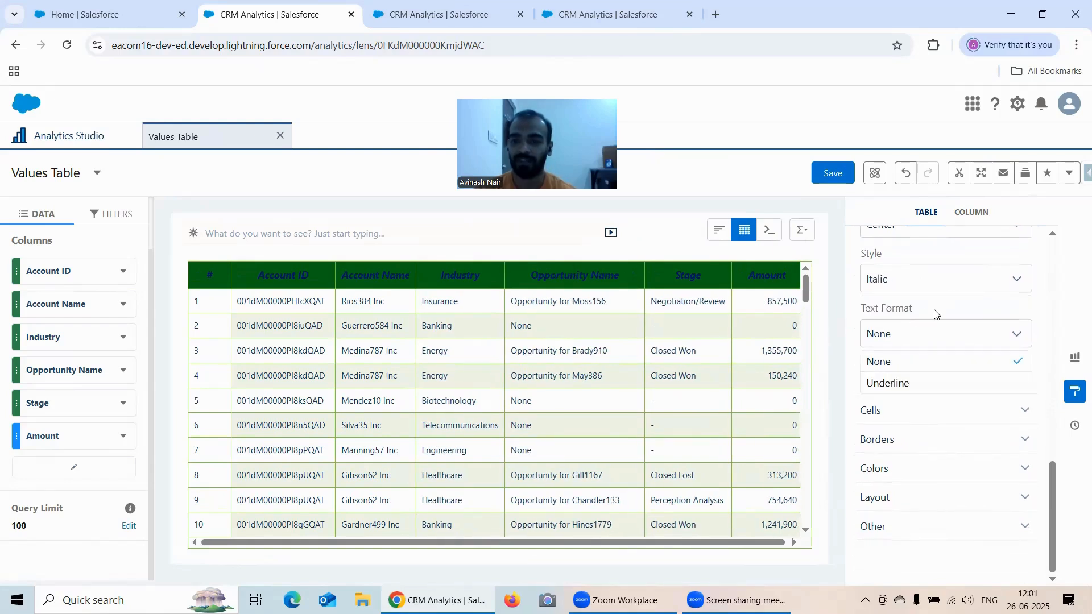
pyautogui.click(921, 378)
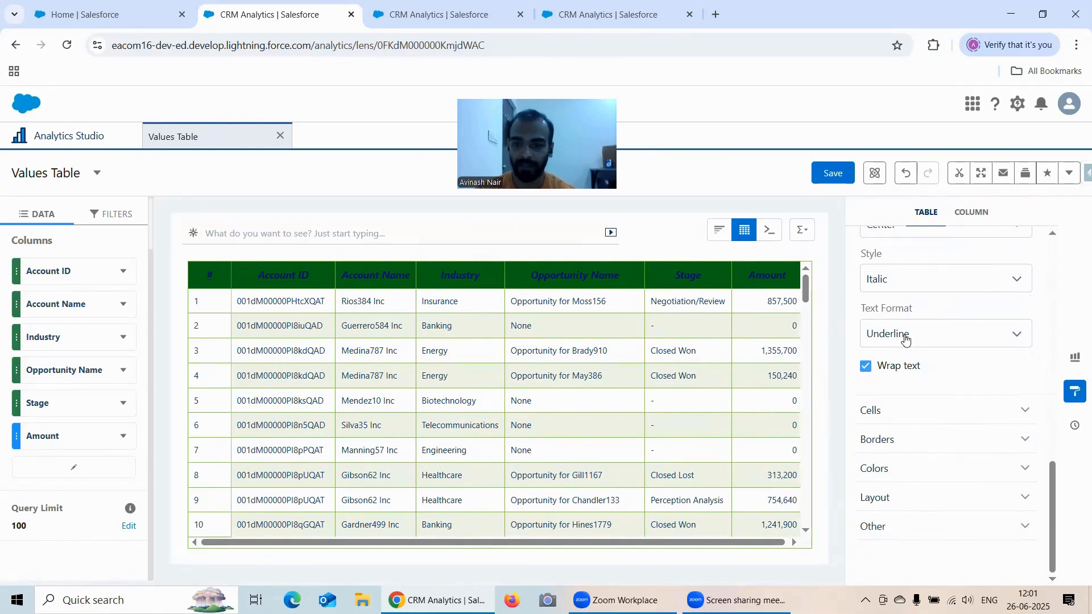
pyautogui.click(910, 335)
pyautogui.click(903, 369)
pyautogui.click(913, 336)
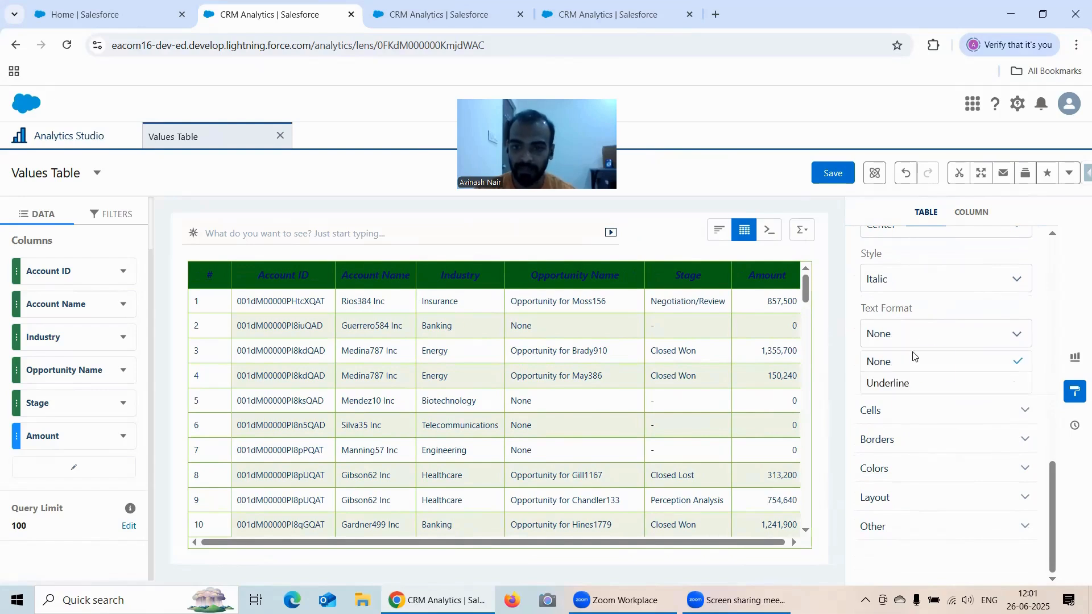
pyautogui.click(910, 384)
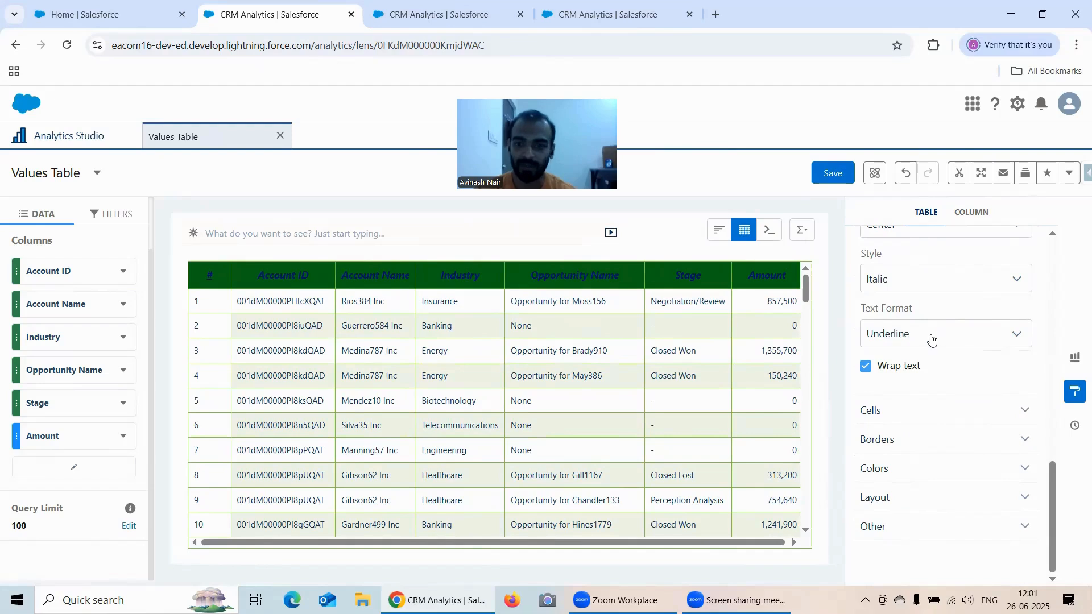
pyautogui.click(931, 340)
pyautogui.click(884, 360)
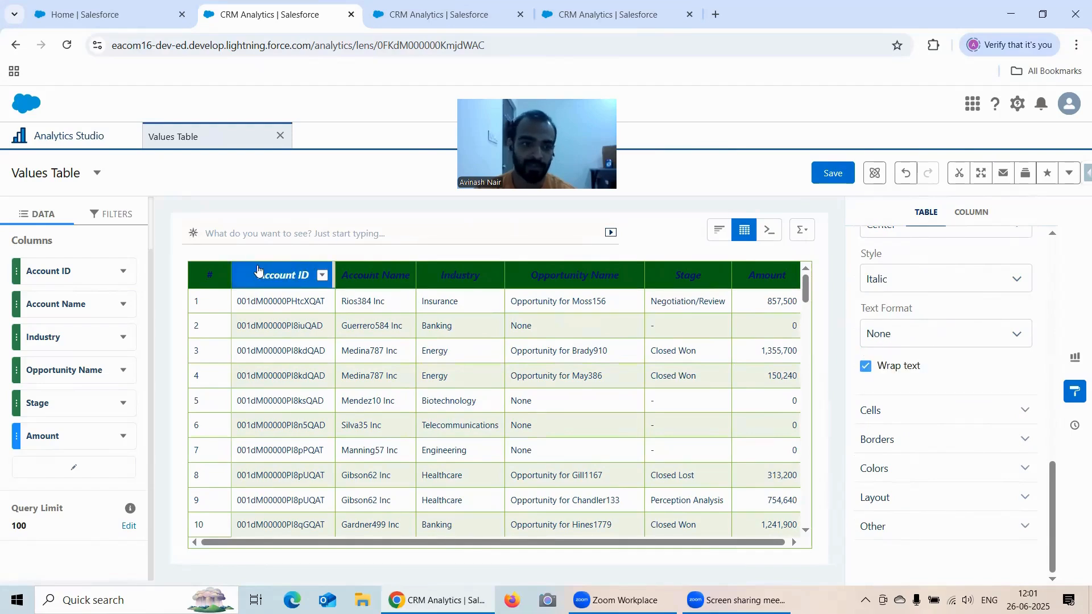
# - Set the table header's text color to white
pyautogui.scroll(1, 949, 296)
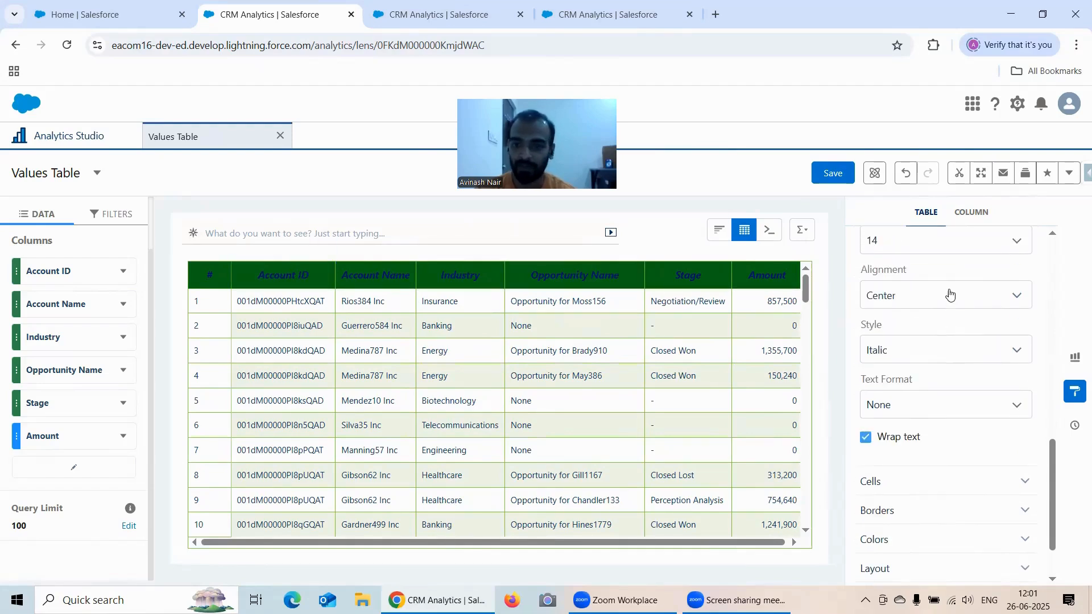
pyautogui.scroll(3, 950, 301)
pyautogui.click(885, 331)
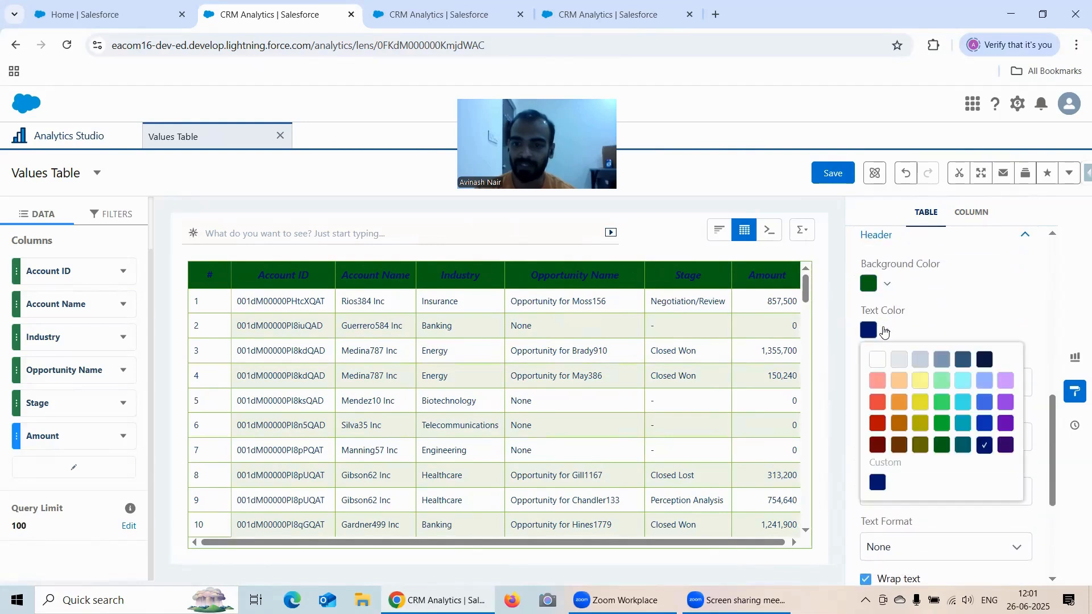
pyautogui.click(877, 360)
pyautogui.click(955, 304)
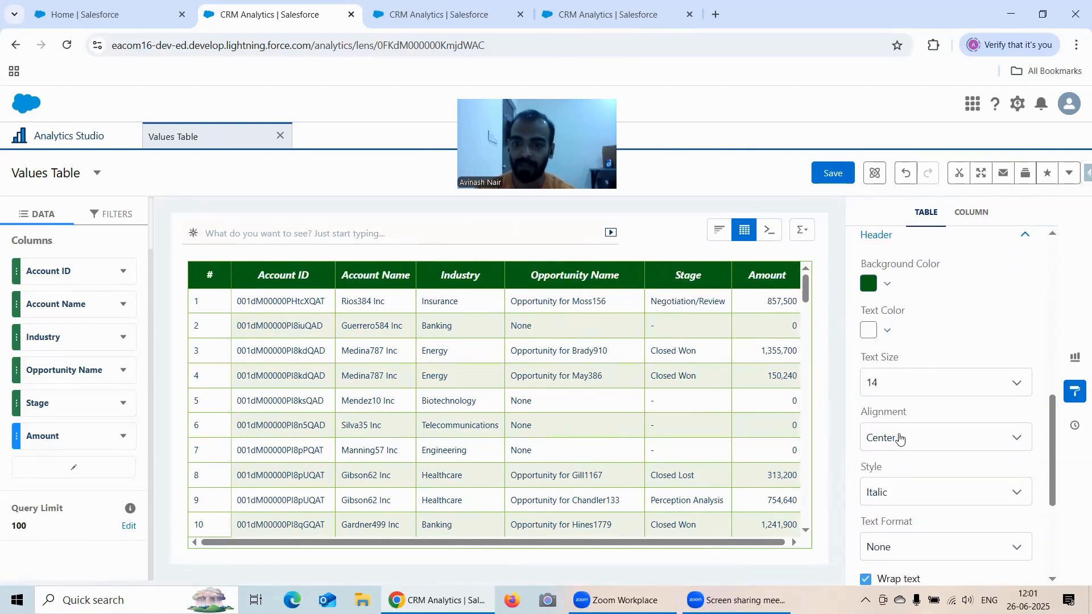
# - Set the header's text format to Underline
pyautogui.scroll(-3, 900, 438)
pyautogui.click(898, 410)
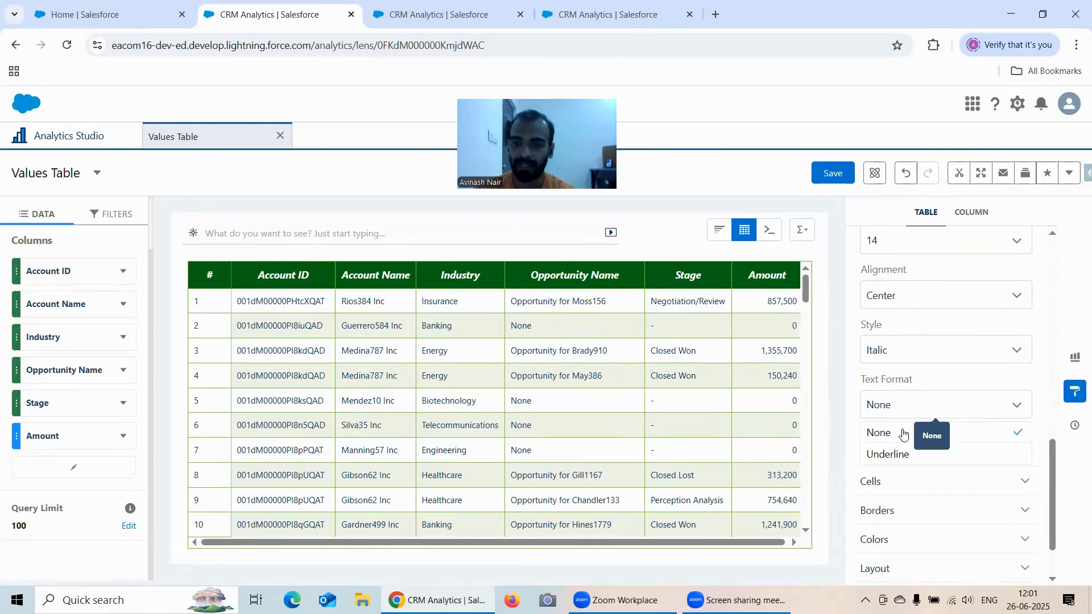
pyautogui.click(900, 452)
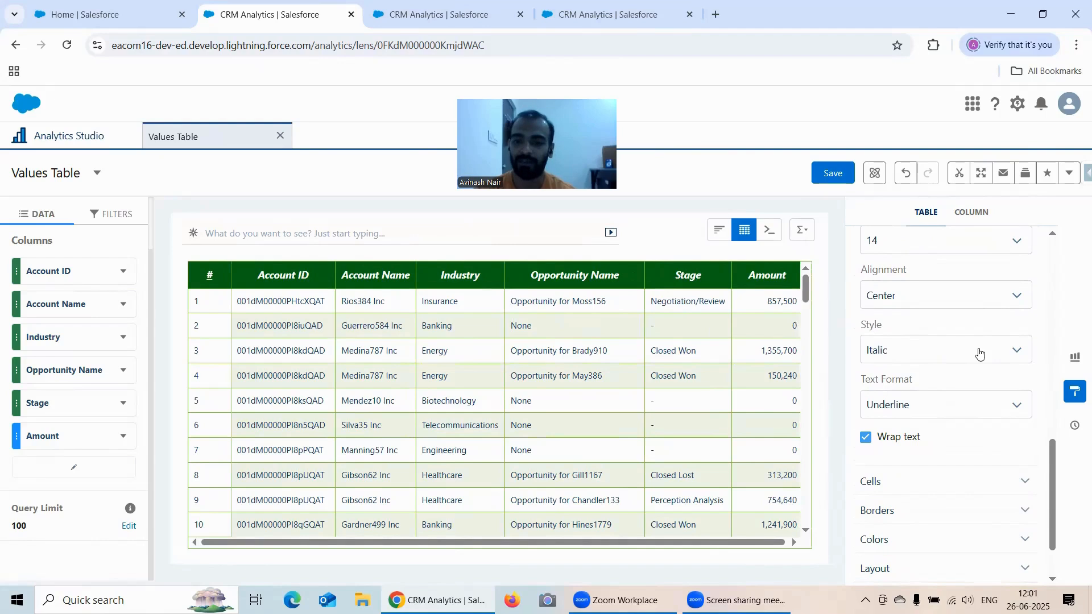
pyautogui.scroll(-2, 963, 325)
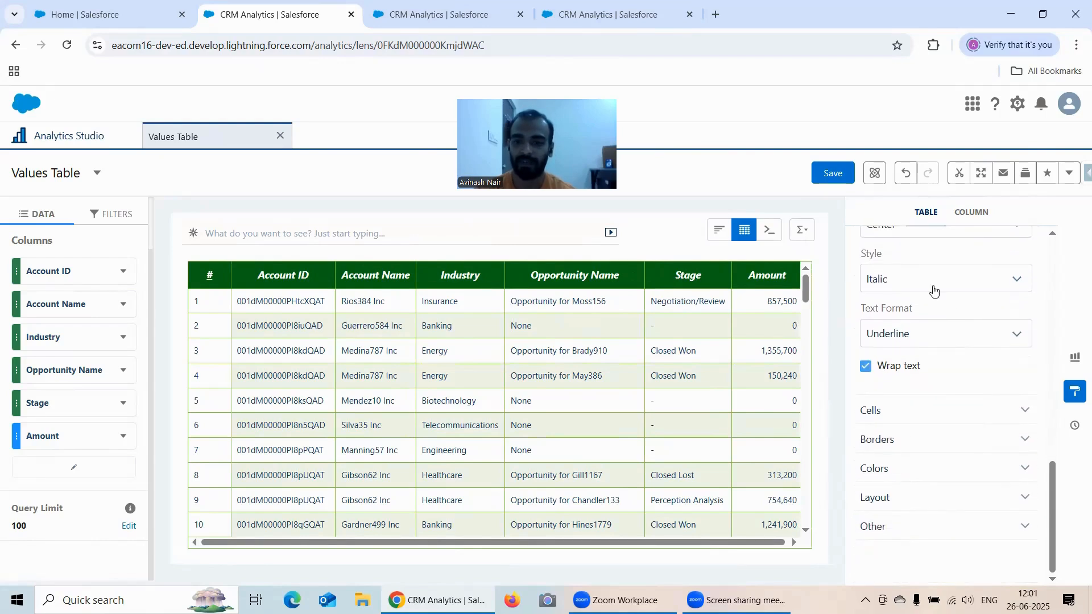
# - Add the Opportunity.Close Date field as a column of the table
pyautogui.click(47, 474)
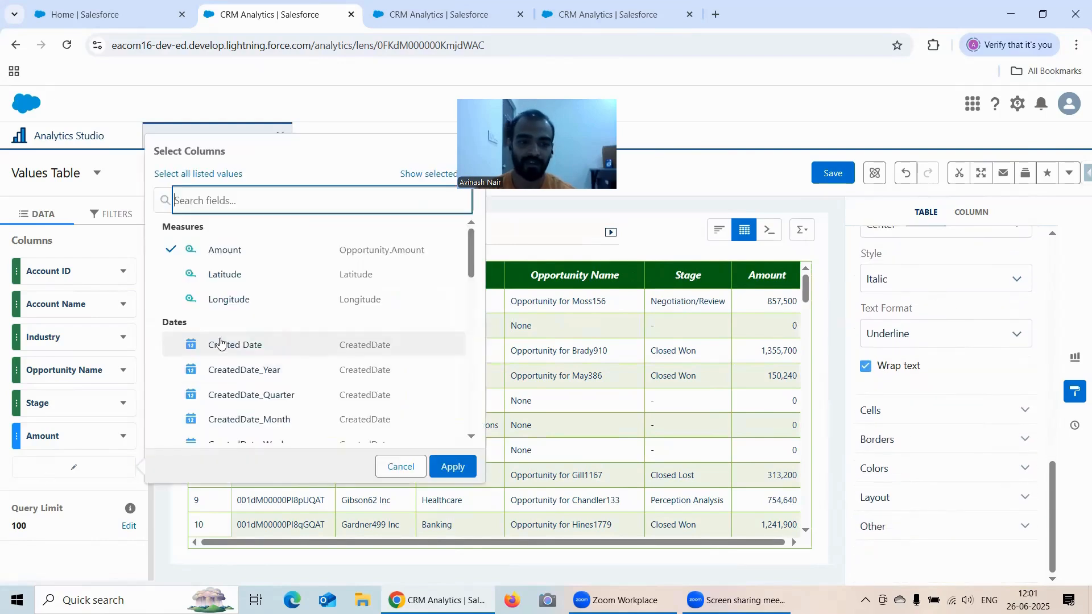
pyautogui.scroll(-3, 221, 343)
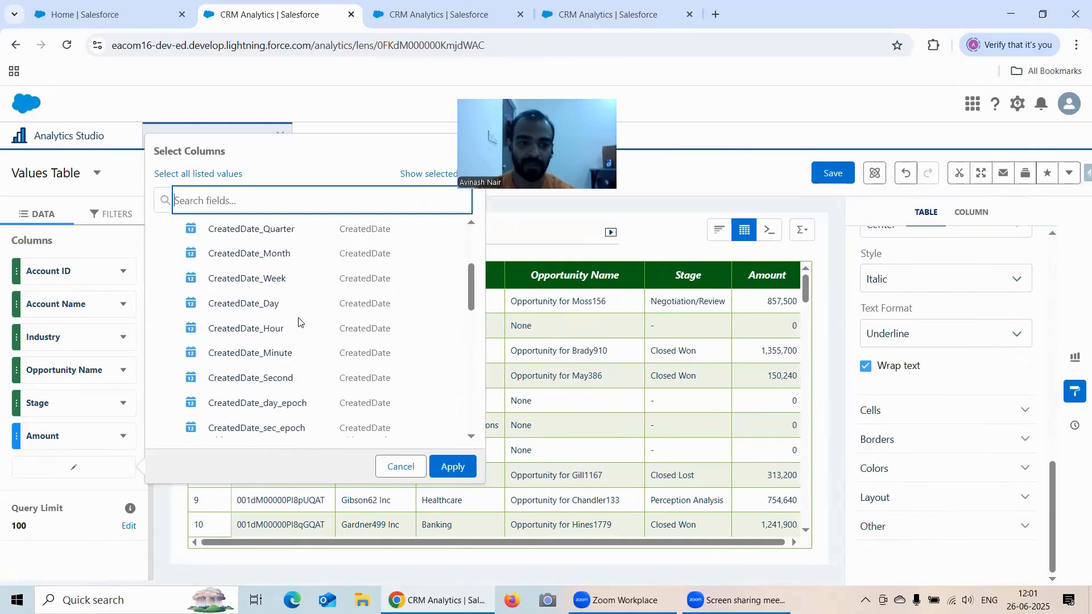
pyautogui.scroll(-3, 298, 322)
pyautogui.scroll(2, 299, 322)
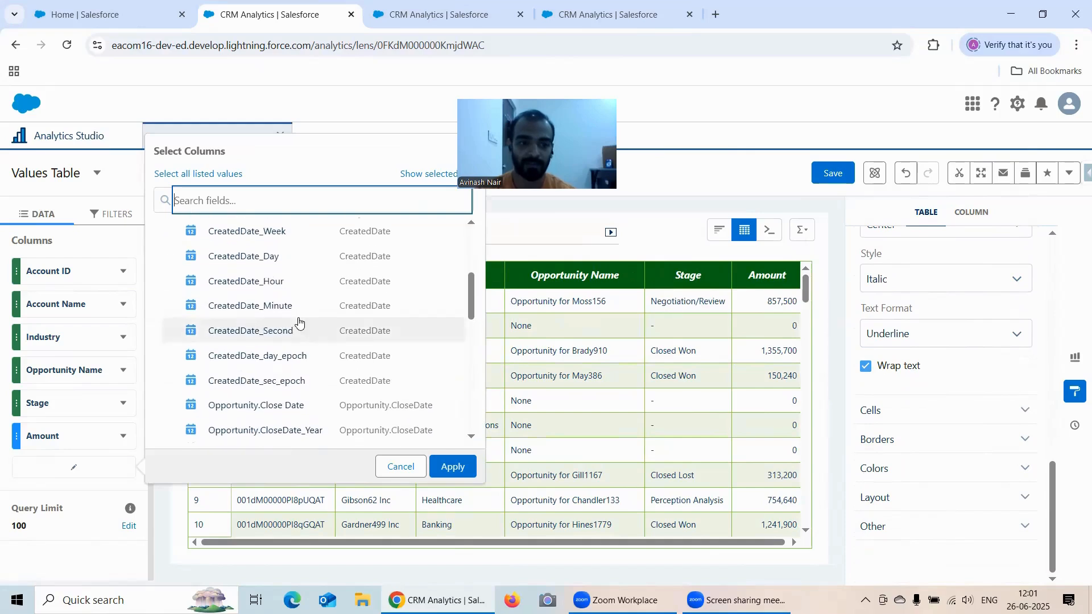
pyautogui.scroll(-2, 284, 335)
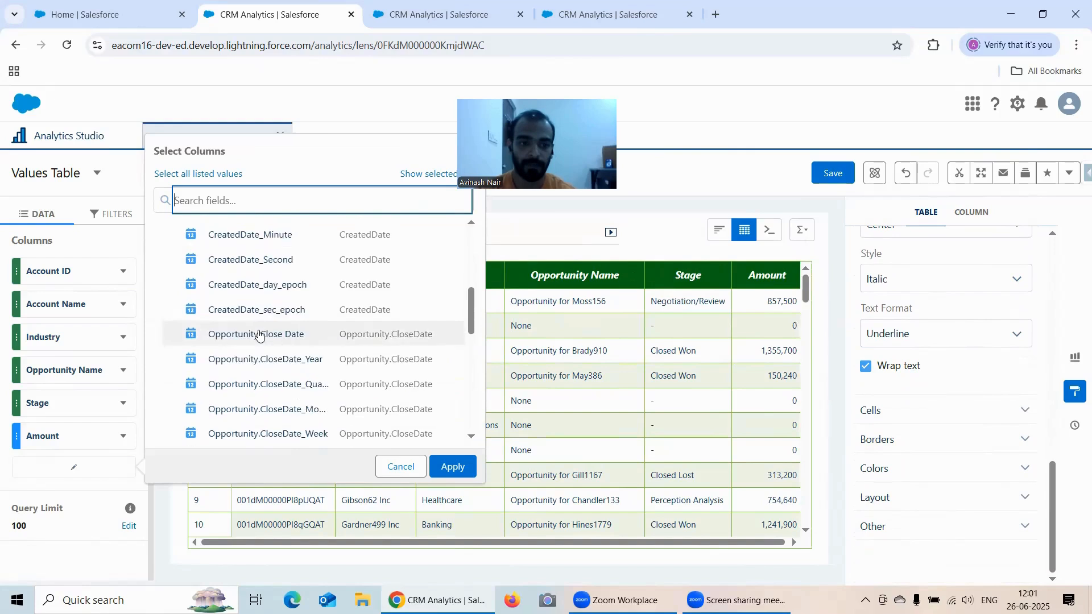
pyautogui.click(259, 334)
pyautogui.click(454, 467)
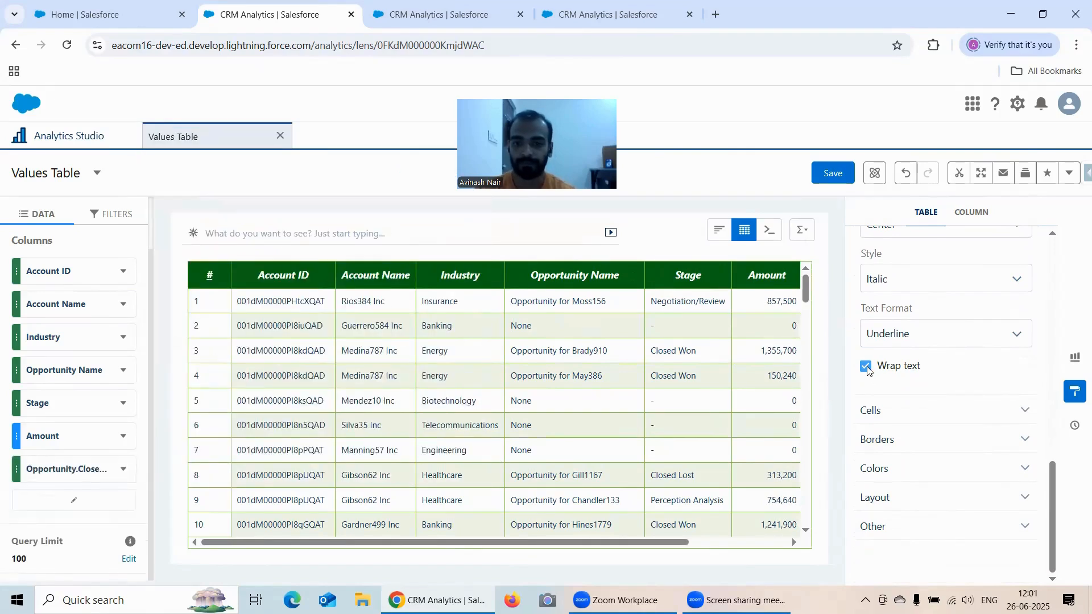
# - Set the table's column width to Fit to Widget
pyautogui.moveTo(640, 546); pyautogui.dragTo(704, 545)
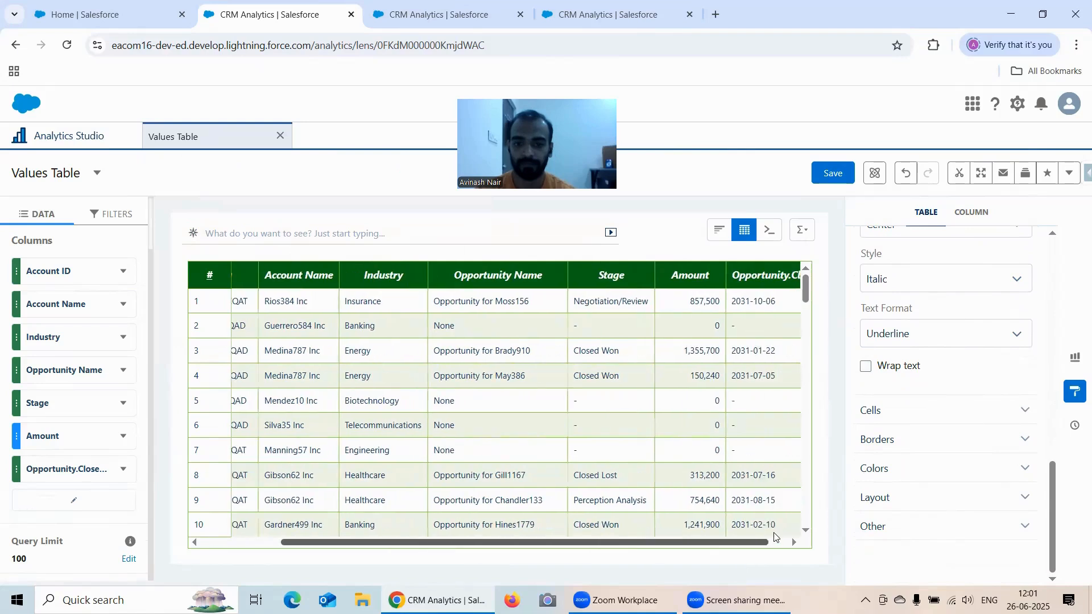
pyautogui.scroll(4, 978, 338)
pyautogui.scroll(5, 978, 337)
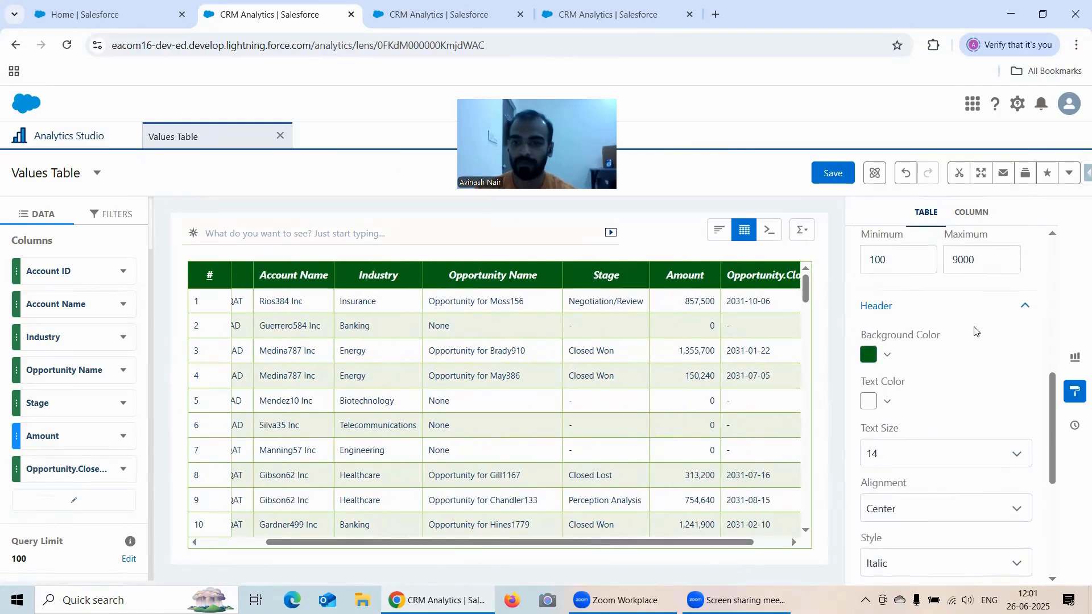
pyautogui.click(899, 323)
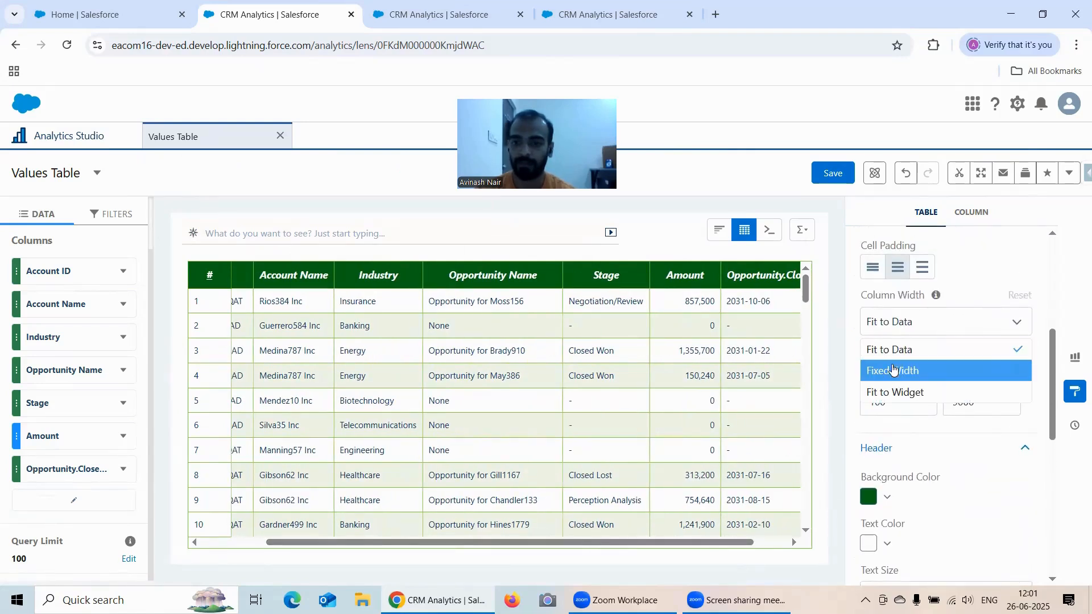
pyautogui.click(896, 391)
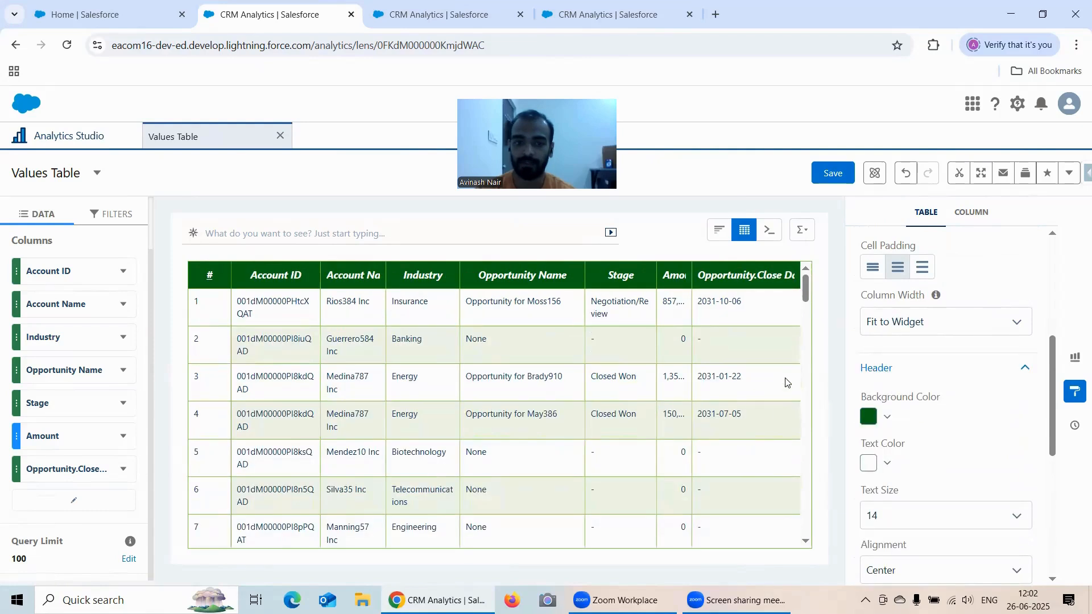
# - Toggle text wrapping for the table header, ending with it turned on
pyautogui.scroll(-5, 926, 353)
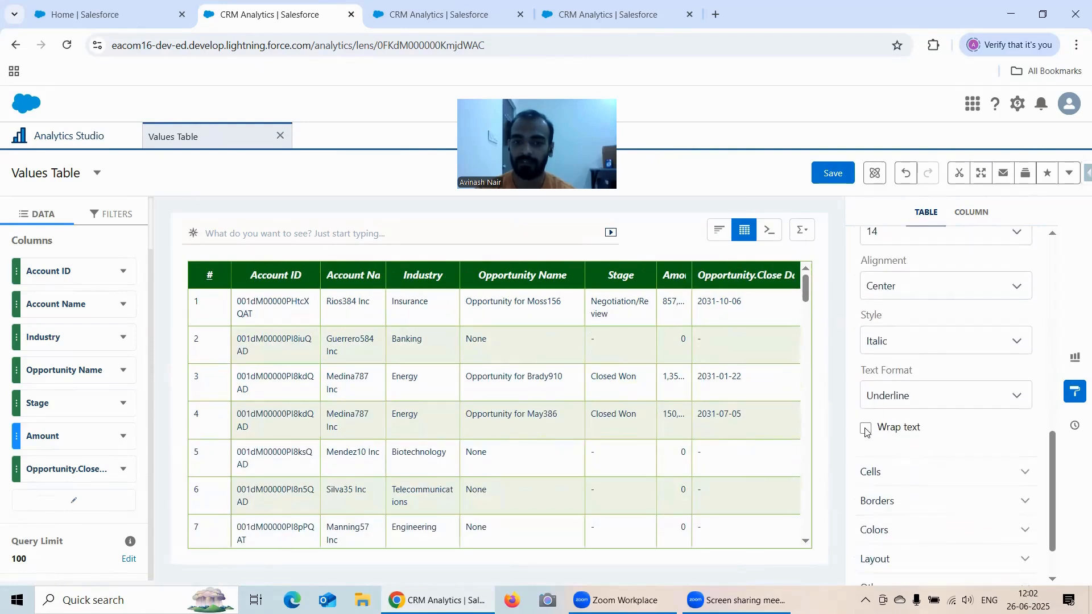
pyautogui.click(866, 429)
pyautogui.click(866, 430)
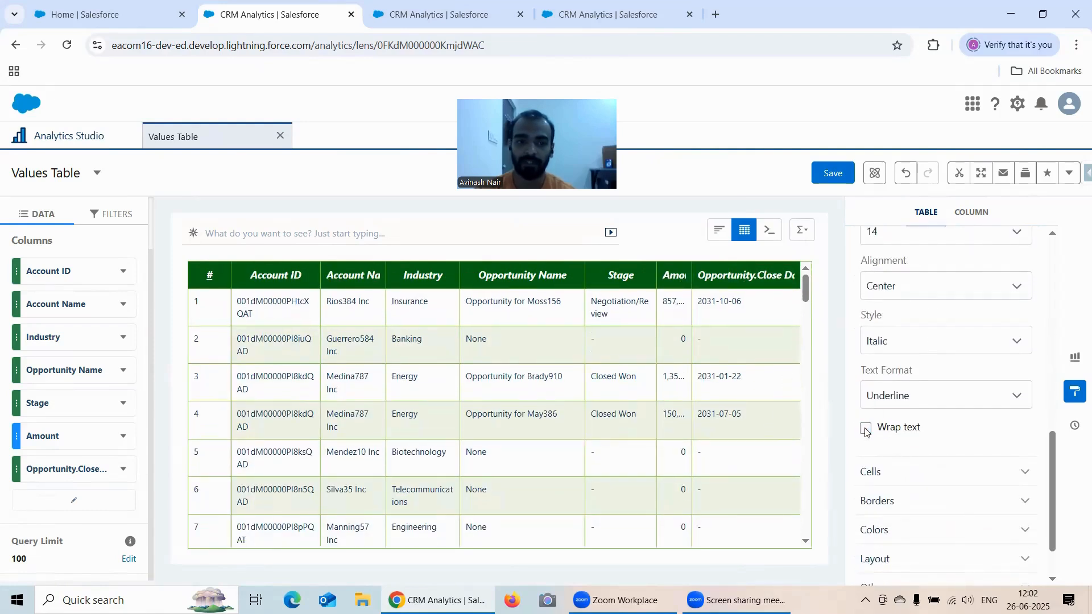
pyautogui.click(866, 429)
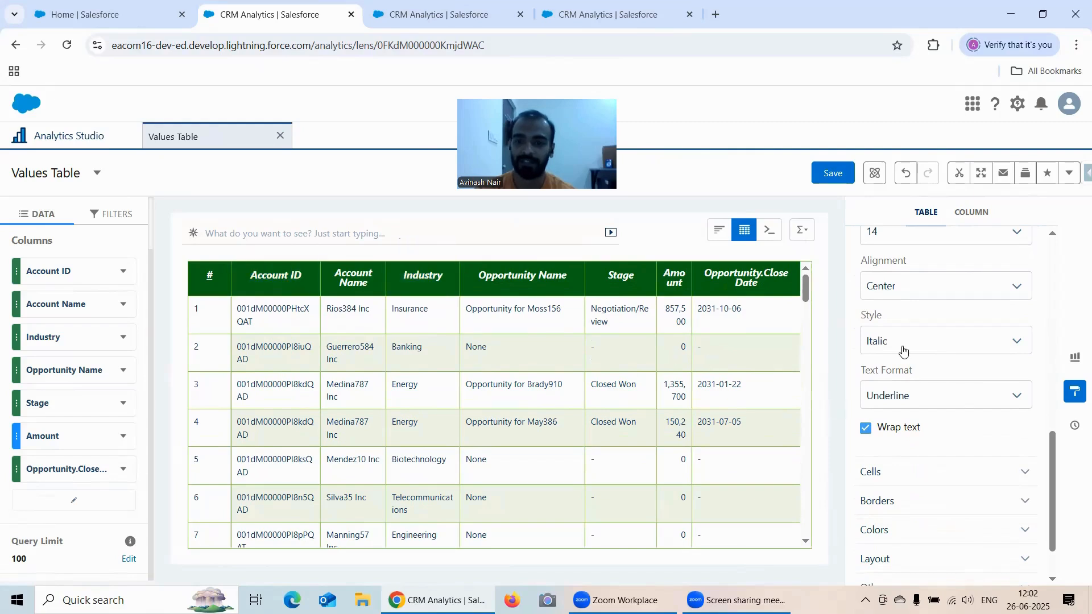
# - Compare the header with text wrapping off and on, finishing with wrapping turned off
pyautogui.scroll(4, 903, 350)
pyautogui.scroll(-2, 890, 302)
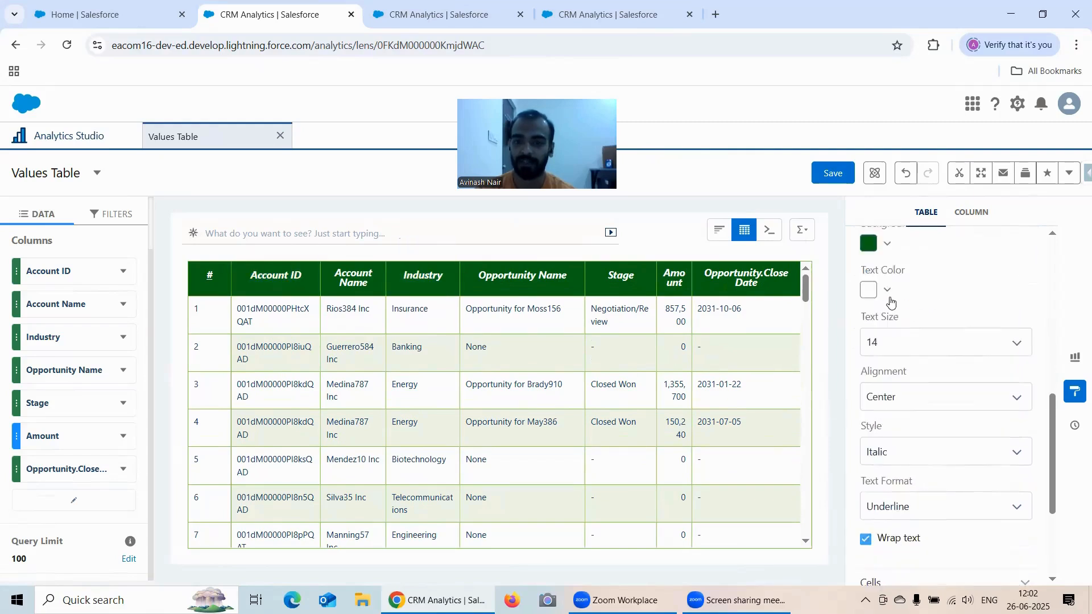
pyautogui.scroll(-3, 893, 302)
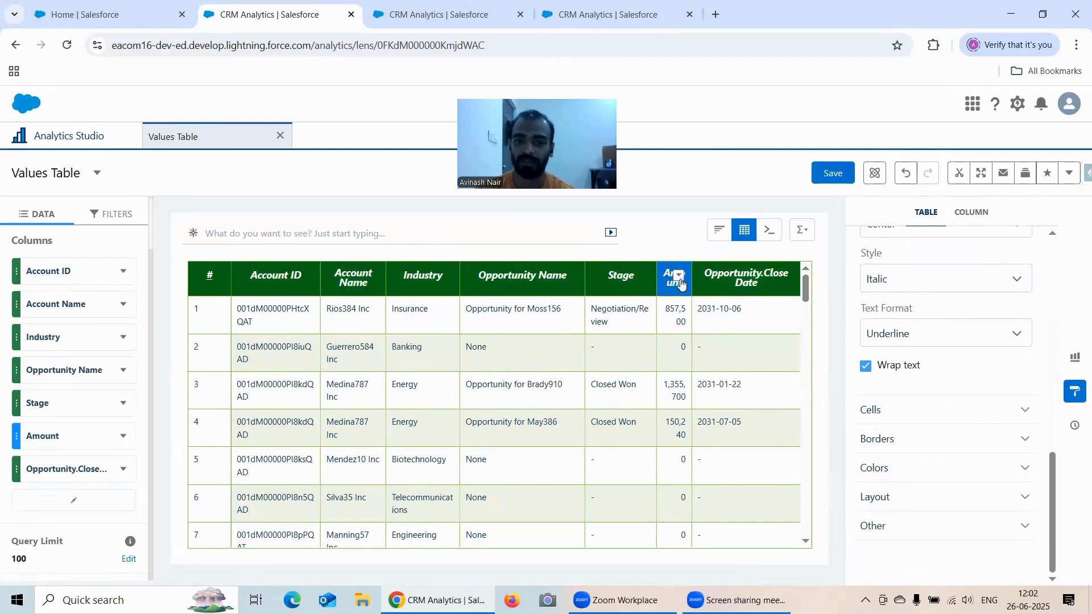
pyautogui.click(866, 367)
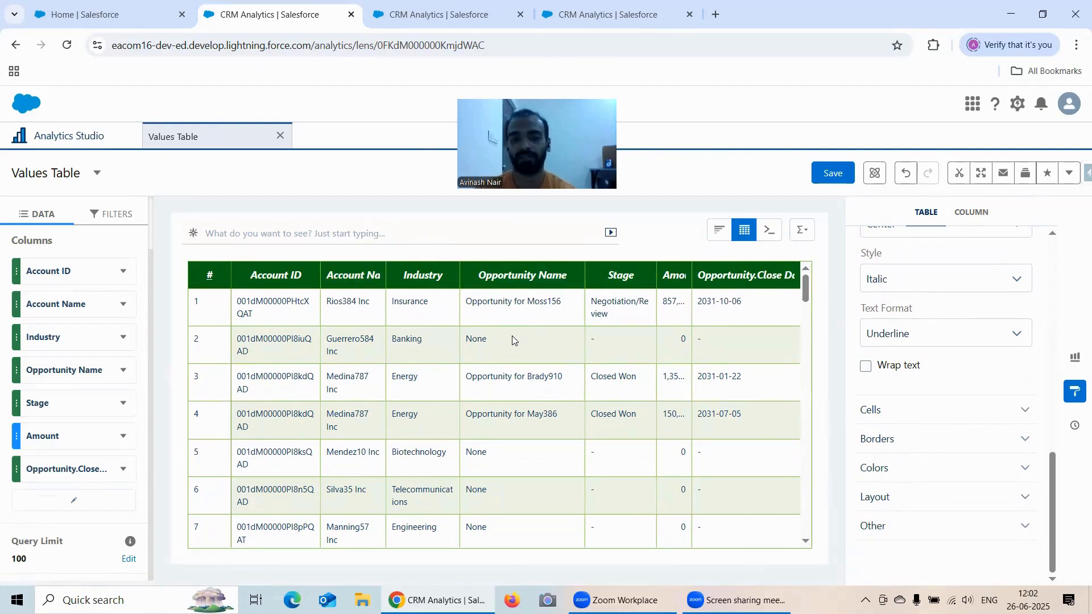
pyautogui.click(867, 367)
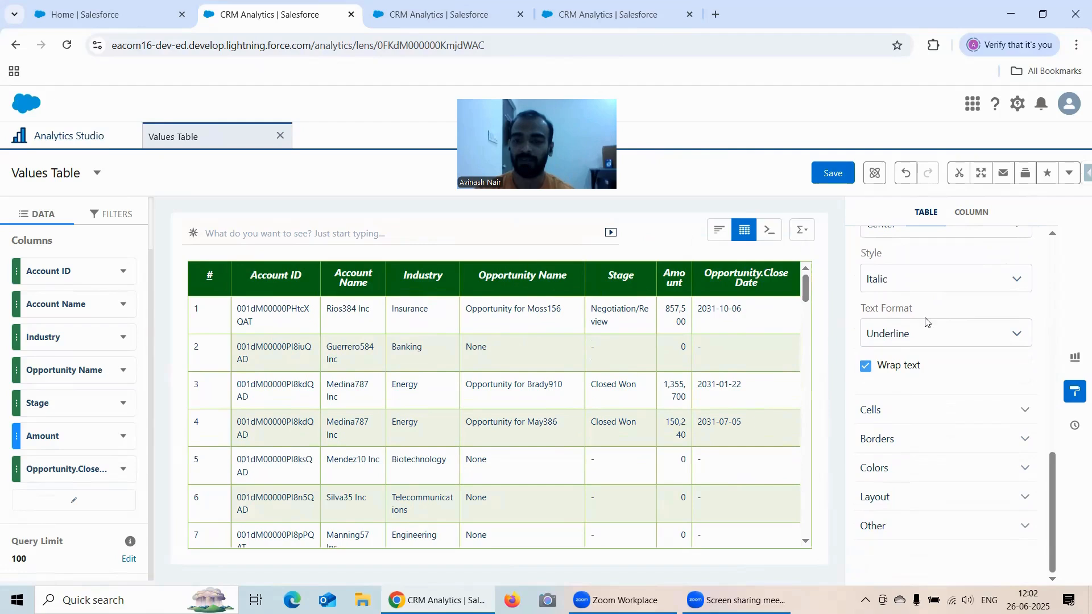
pyautogui.scroll(3, 932, 316)
pyautogui.scroll(-1, 910, 427)
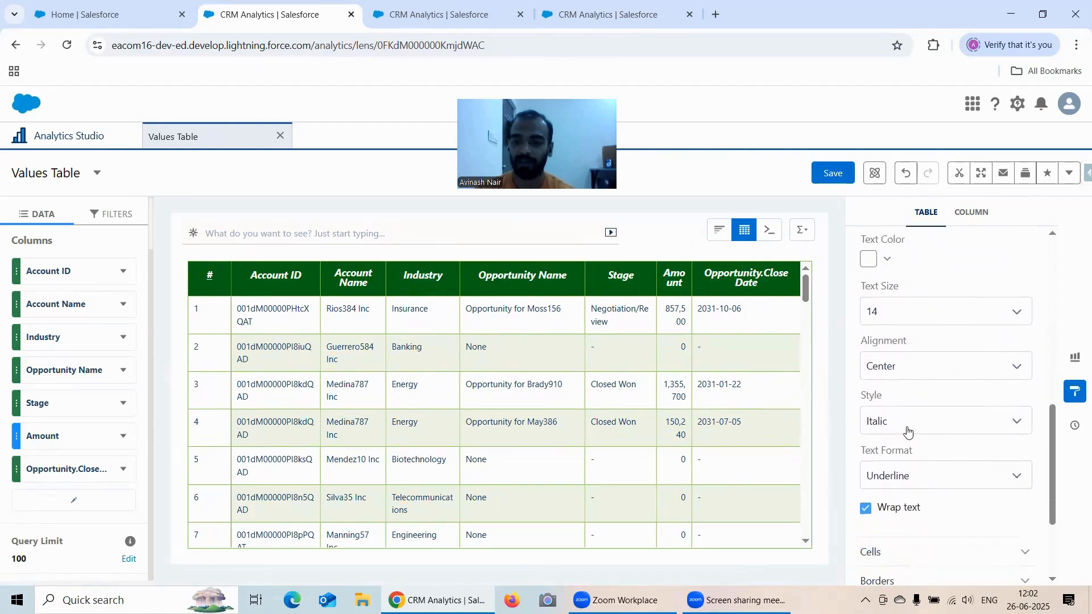
pyautogui.click(867, 510)
# - Try the Fit to Data and Fixed Width column widths on the table, finishing back on Fit to Widget
pyautogui.scroll(4, 926, 393)
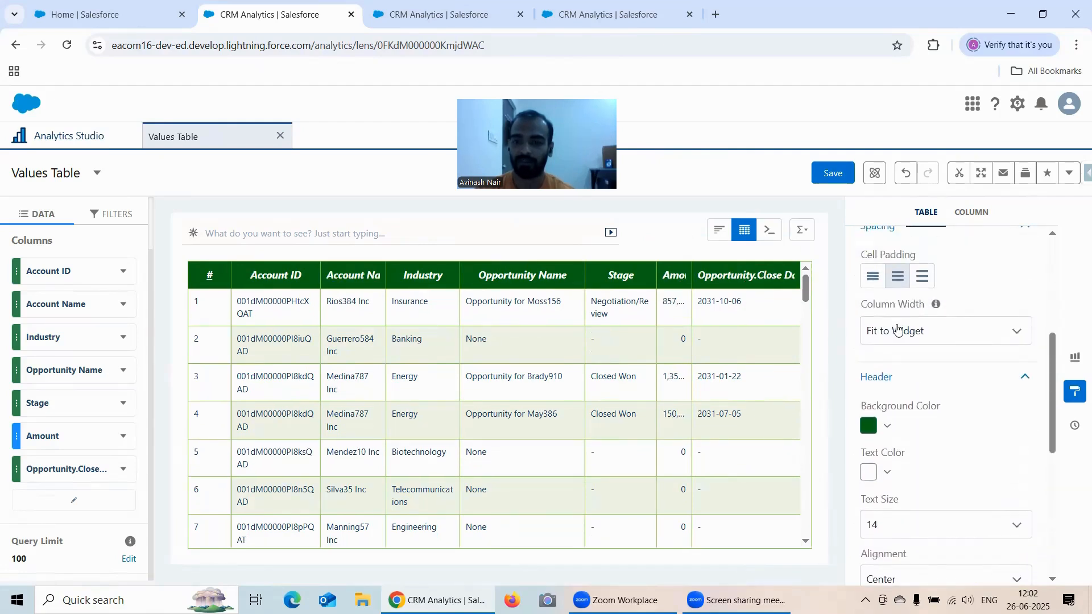
pyautogui.click(897, 330)
pyautogui.click(896, 357)
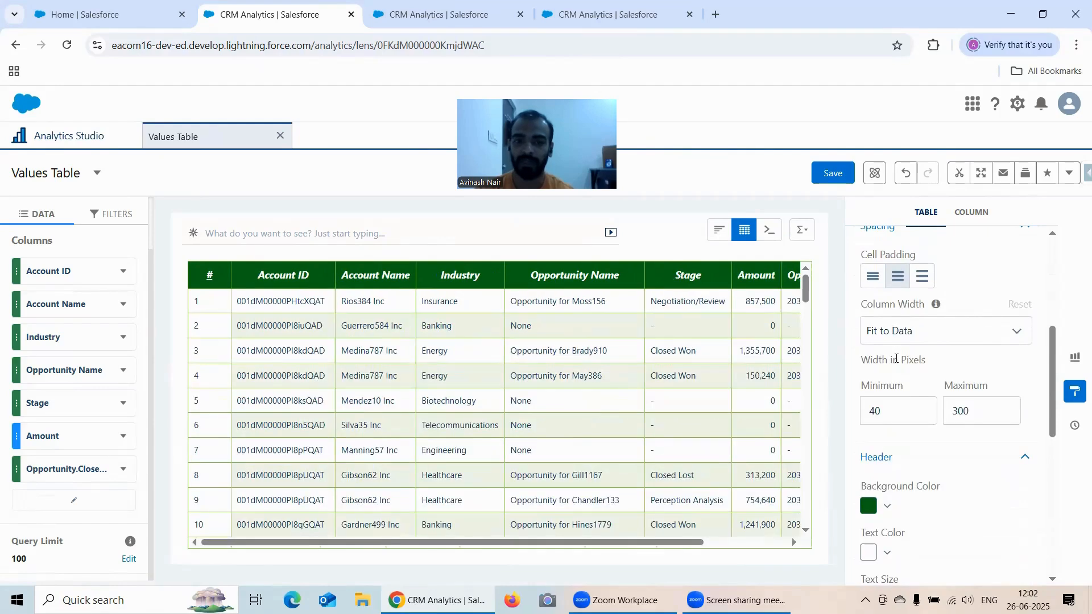
pyautogui.click(903, 329)
pyautogui.click(911, 376)
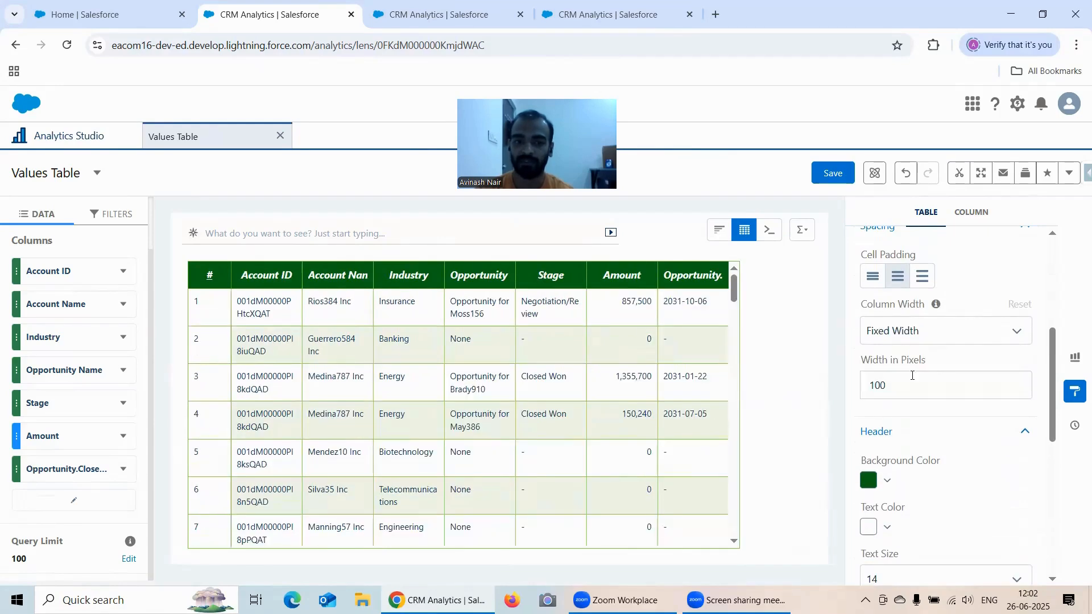
pyautogui.click(909, 331)
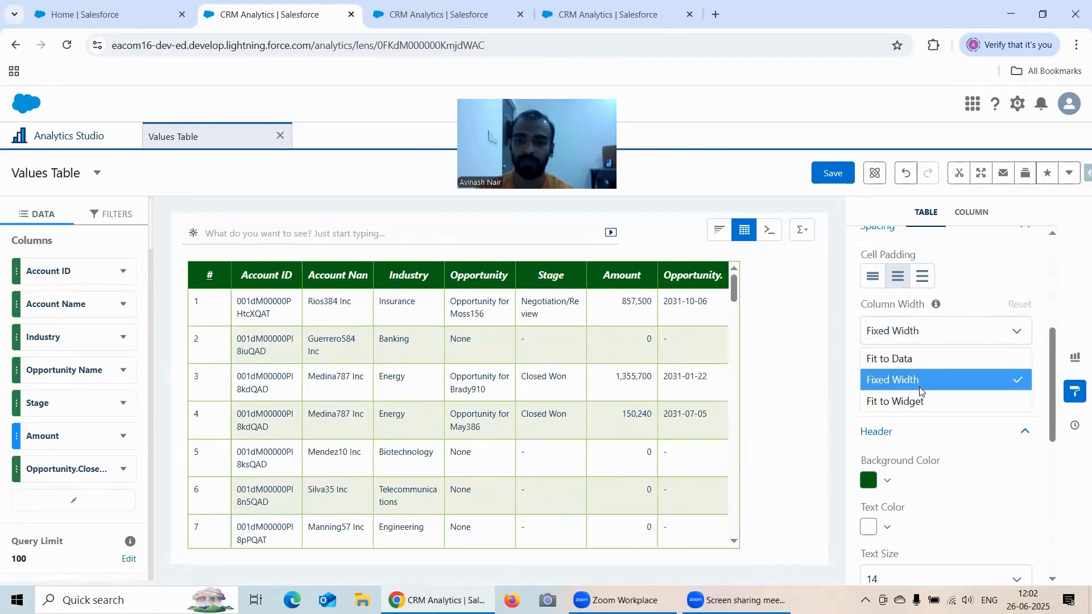
pyautogui.click(915, 404)
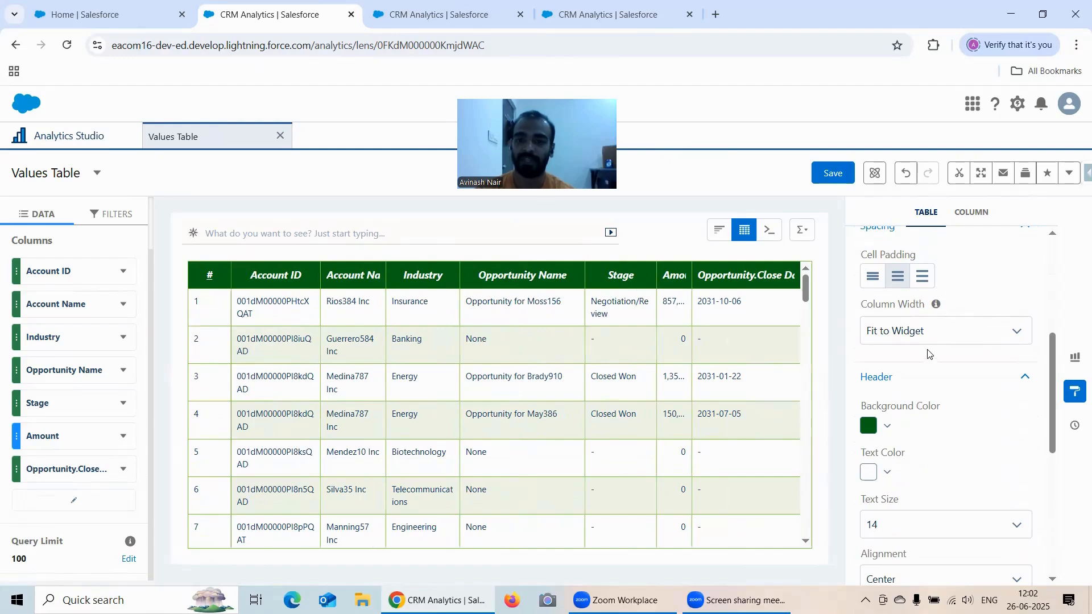
# - Turn on text wrapping for the table header
pyautogui.scroll(-5, 929, 353)
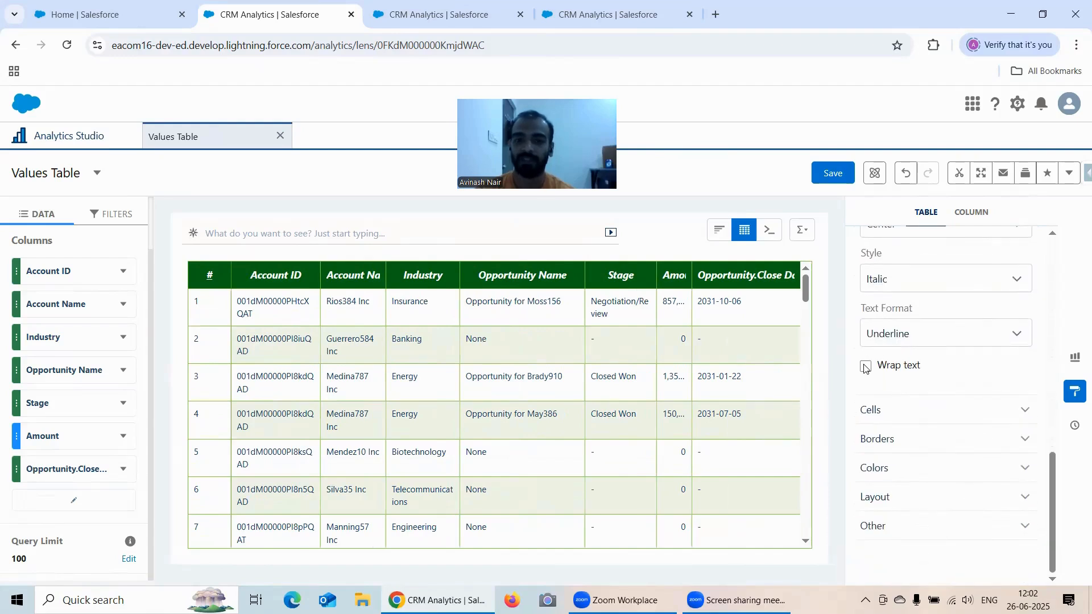
pyautogui.click(865, 367)
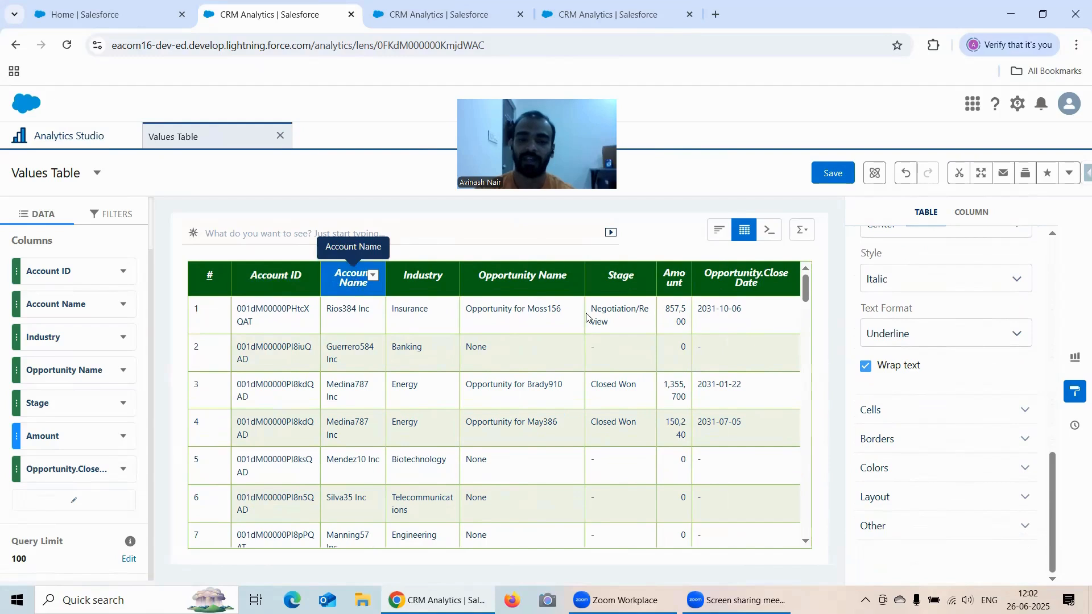
# - Set the table cells' text color to slate blue, after trying light red, and their text size to 14
pyautogui.click(940, 409)
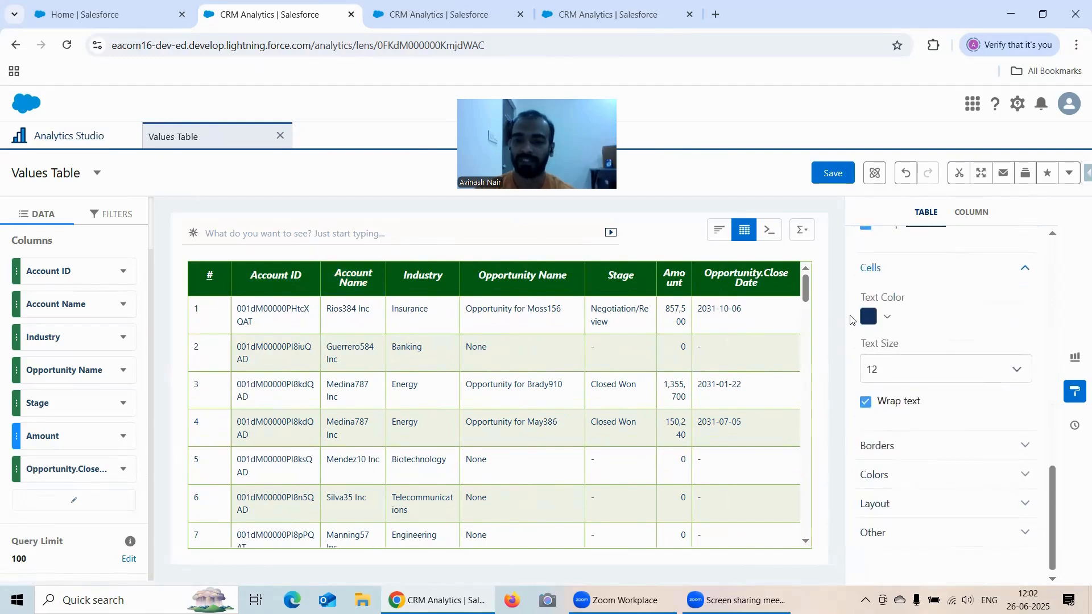
pyautogui.click(869, 318)
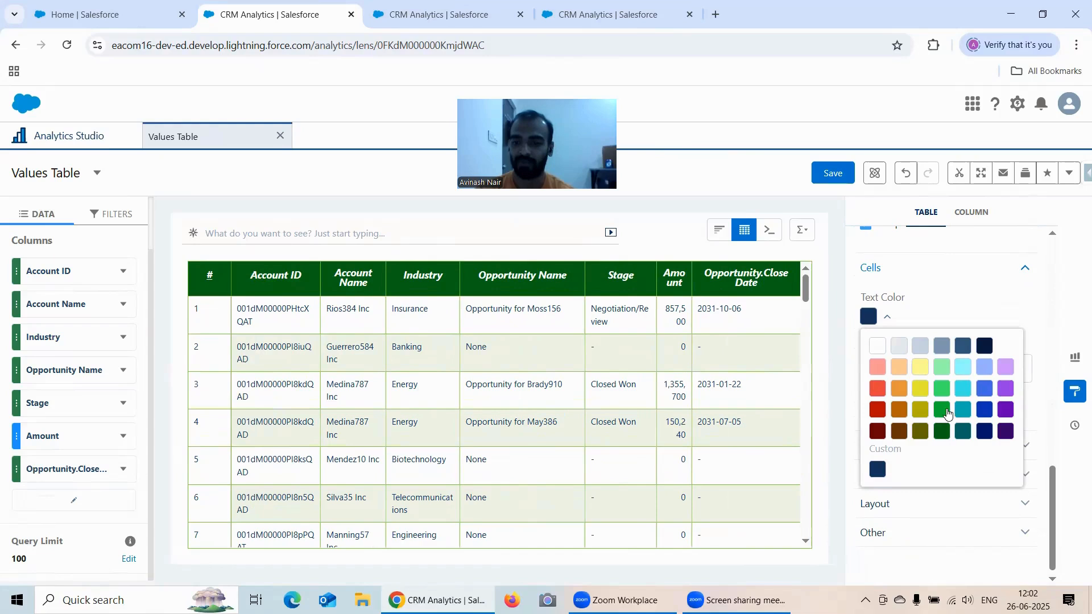
pyautogui.click(879, 367)
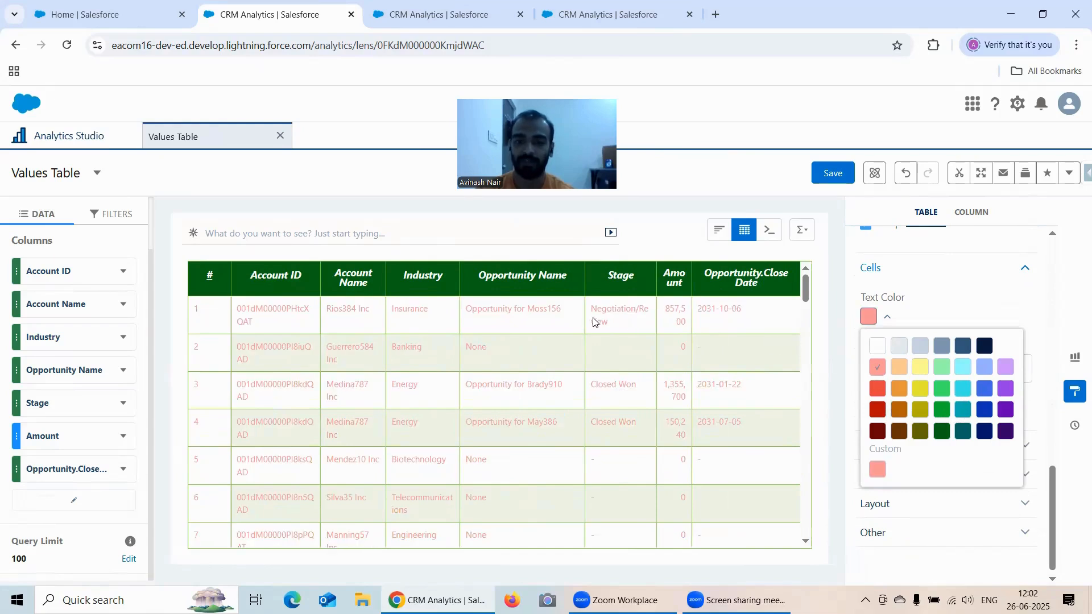
pyautogui.click(963, 348)
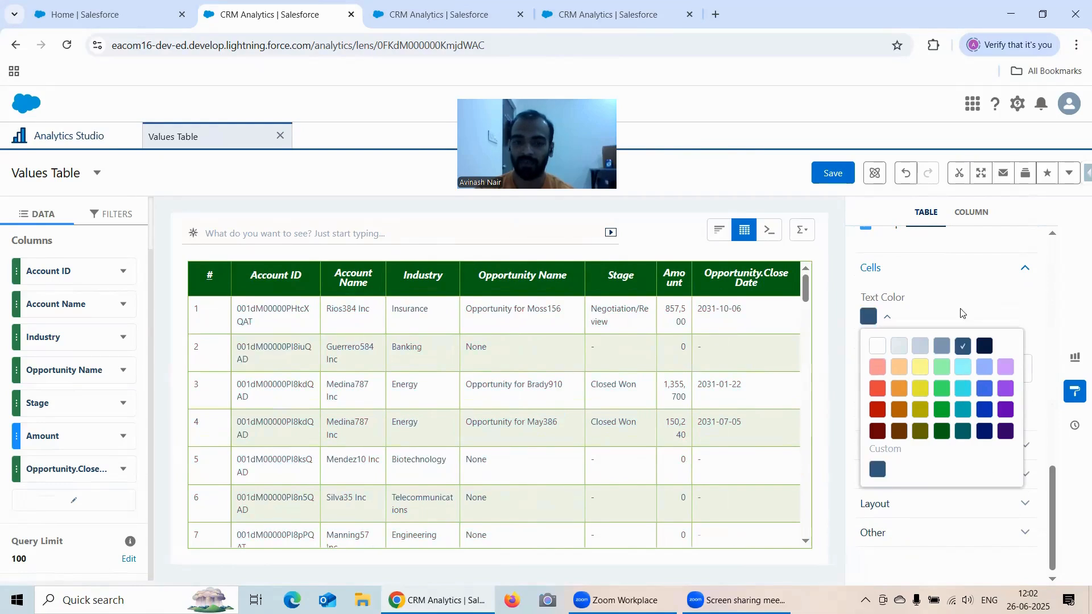
pyautogui.click(962, 301)
pyautogui.click(898, 365)
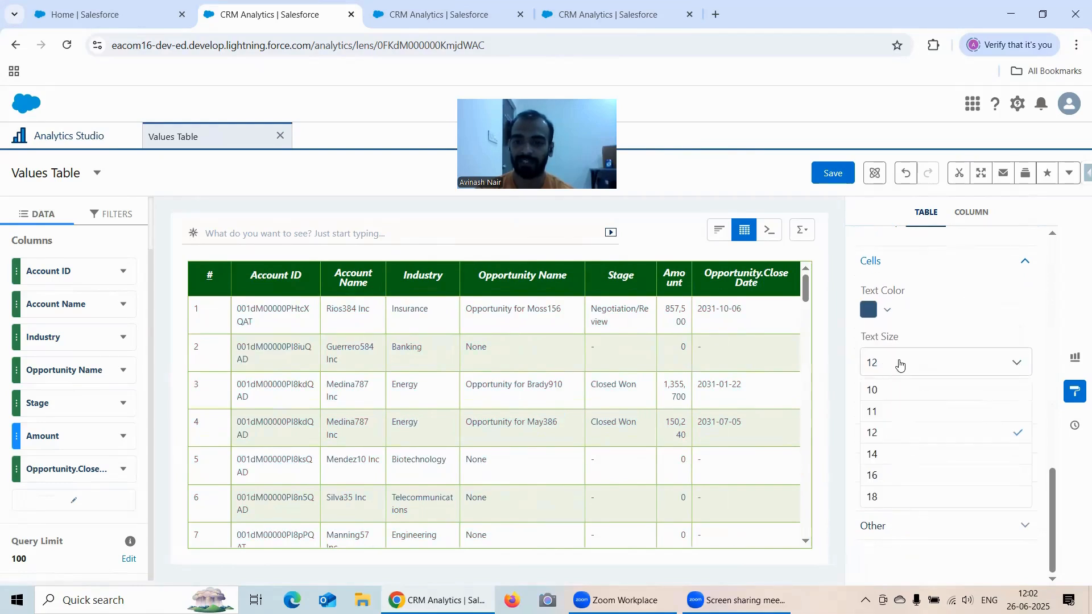
pyautogui.click(893, 455)
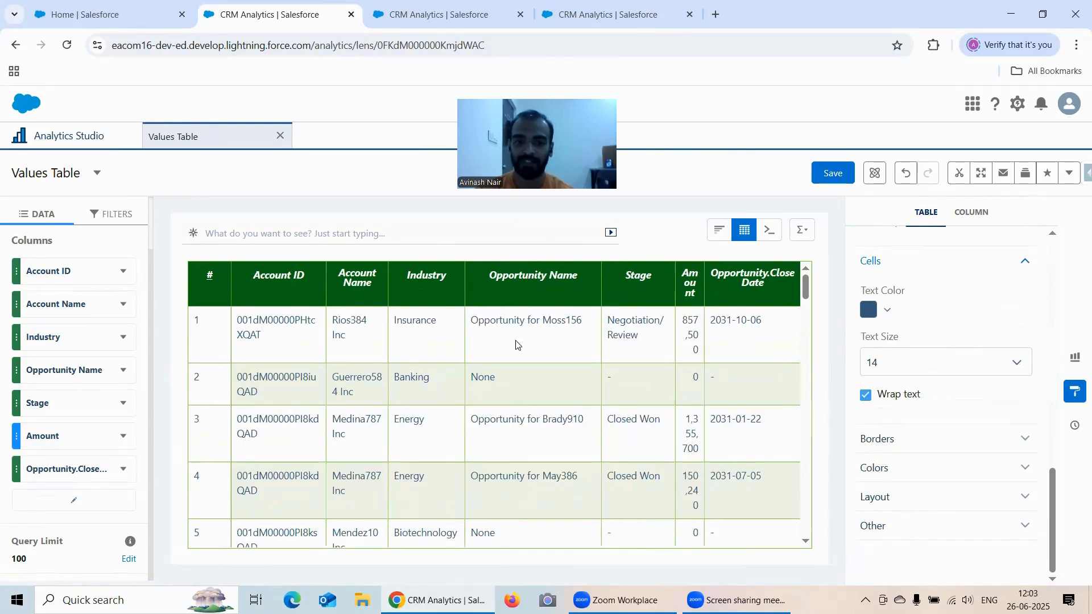
# - Compare the table cells with text wrapping off and on, finishing with wrapping turned on
pyautogui.click(866, 396)
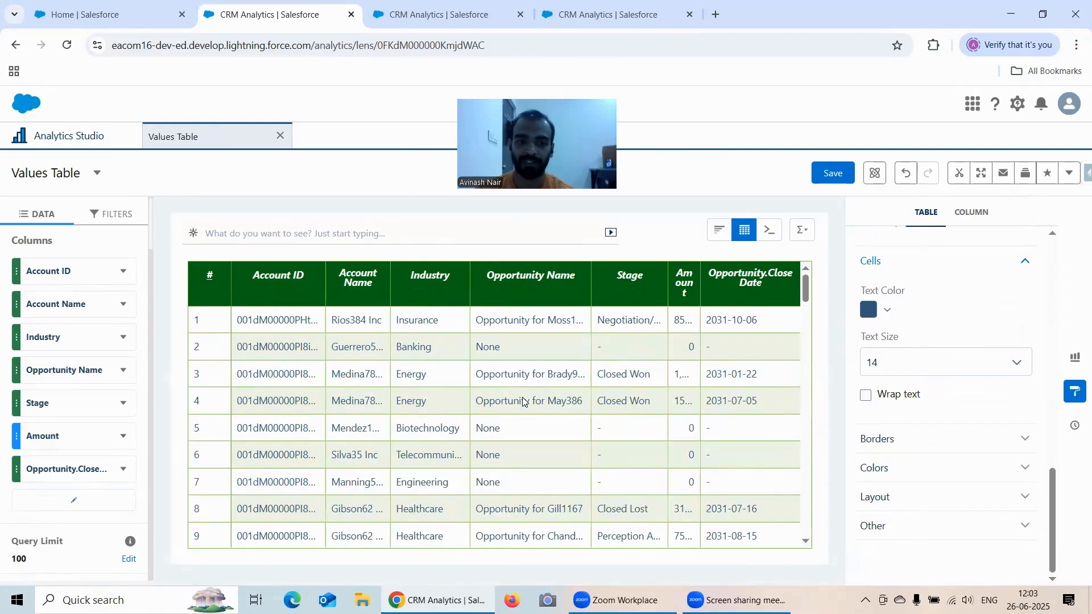
pyautogui.click(866, 397)
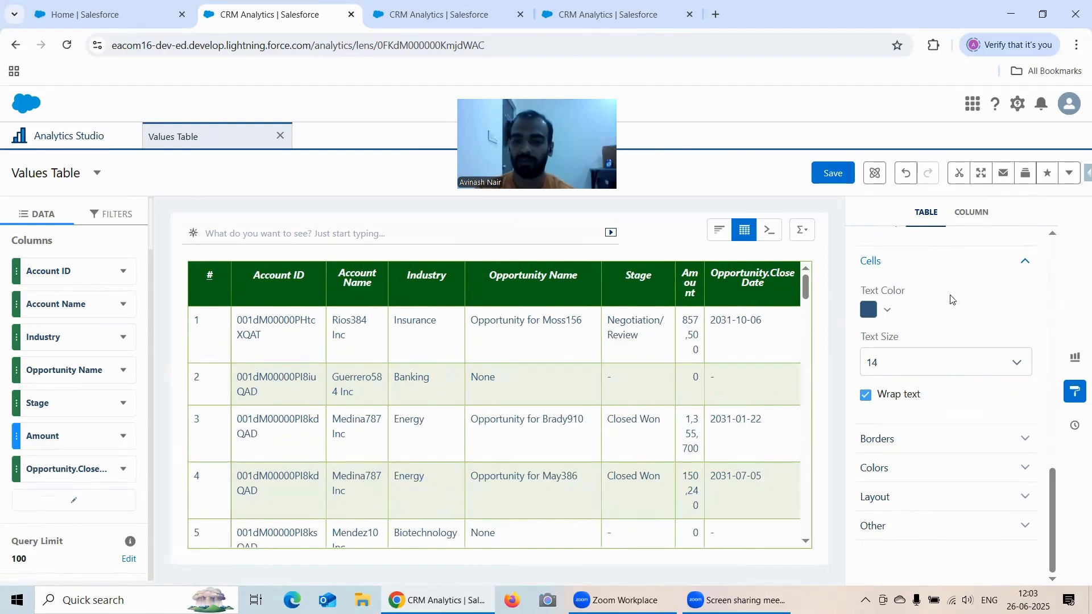
pyautogui.click(866, 395)
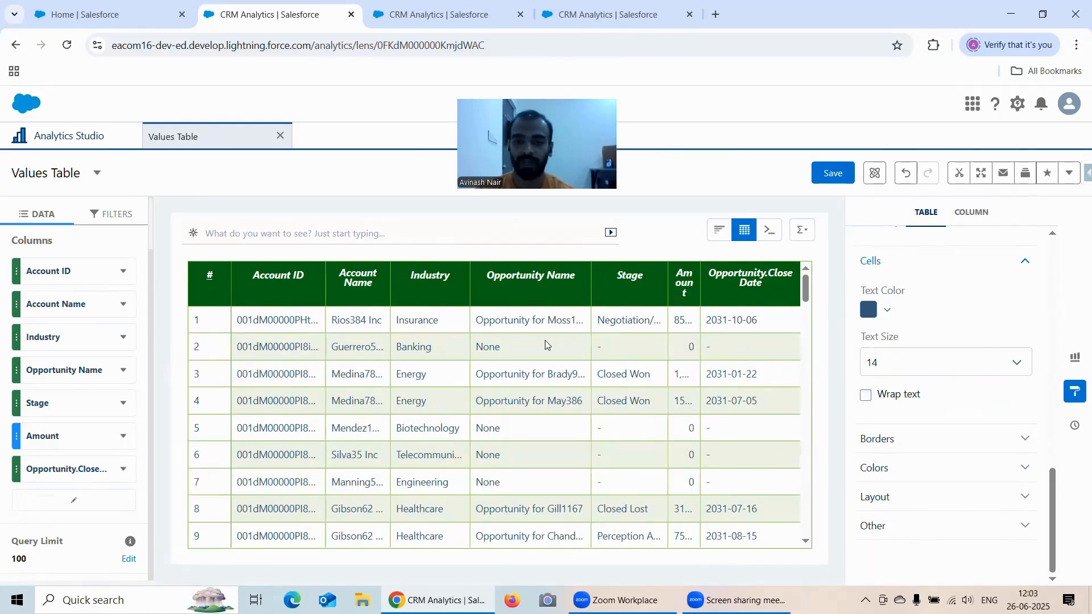
pyautogui.click(866, 395)
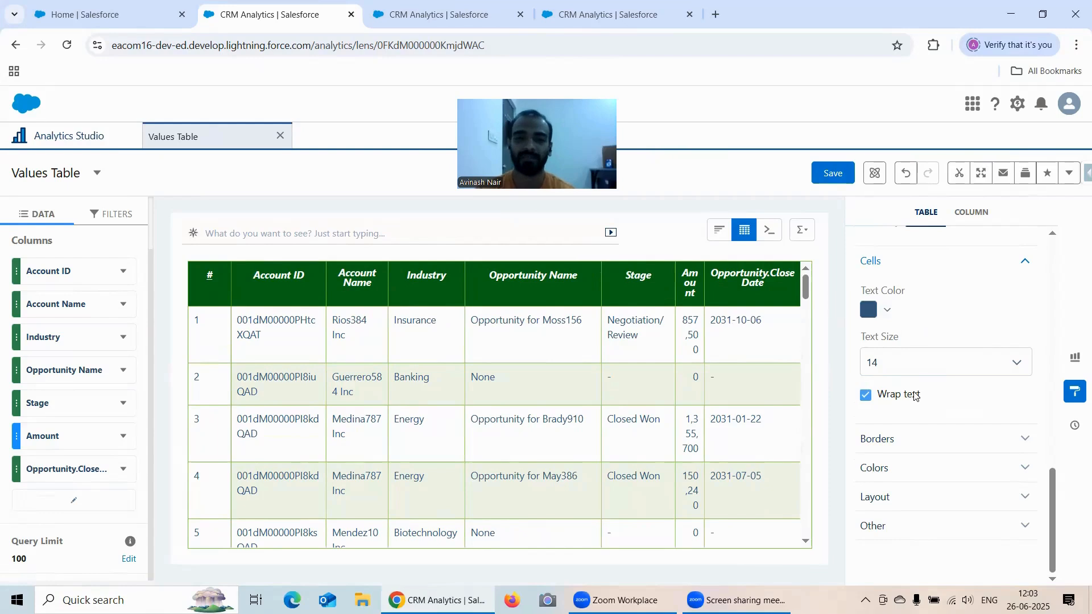
# - Set the table's border thickness to 8
pyautogui.click(901, 442)
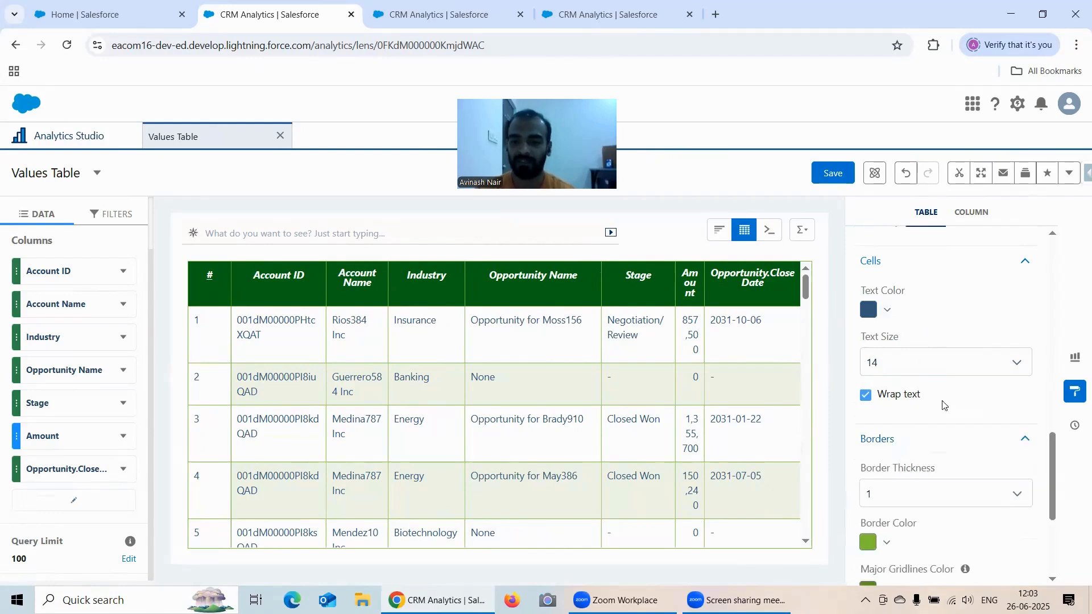
pyautogui.scroll(-3, 943, 393)
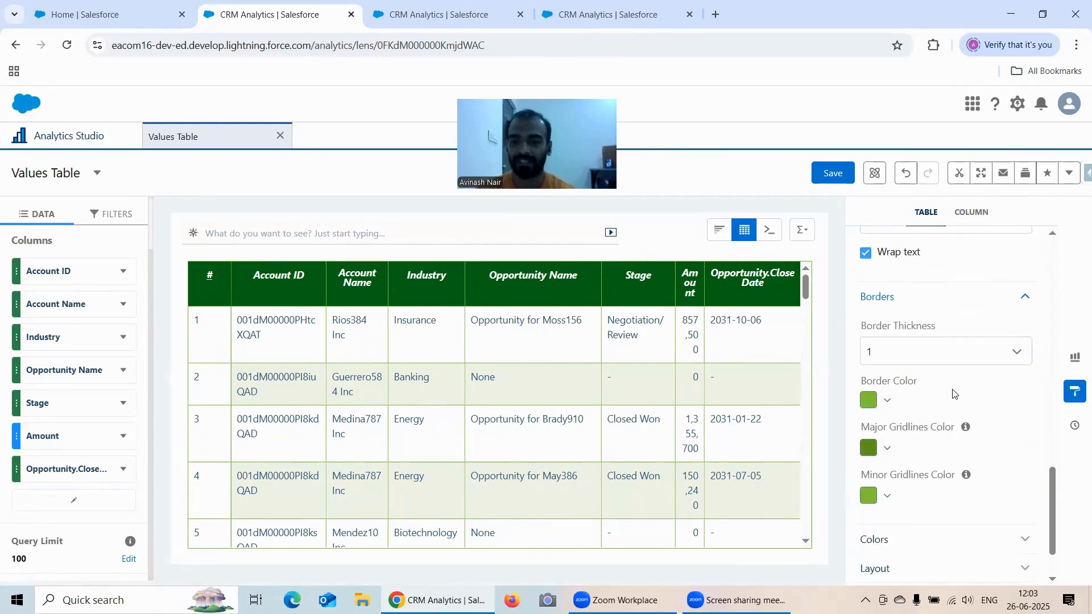
pyautogui.click(901, 353)
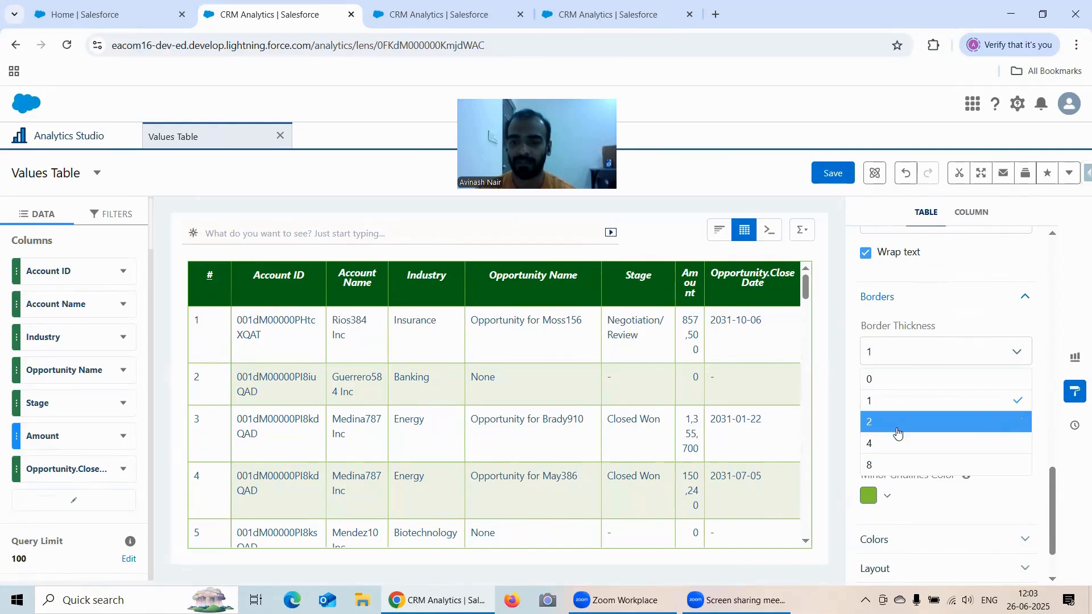
pyautogui.click(897, 465)
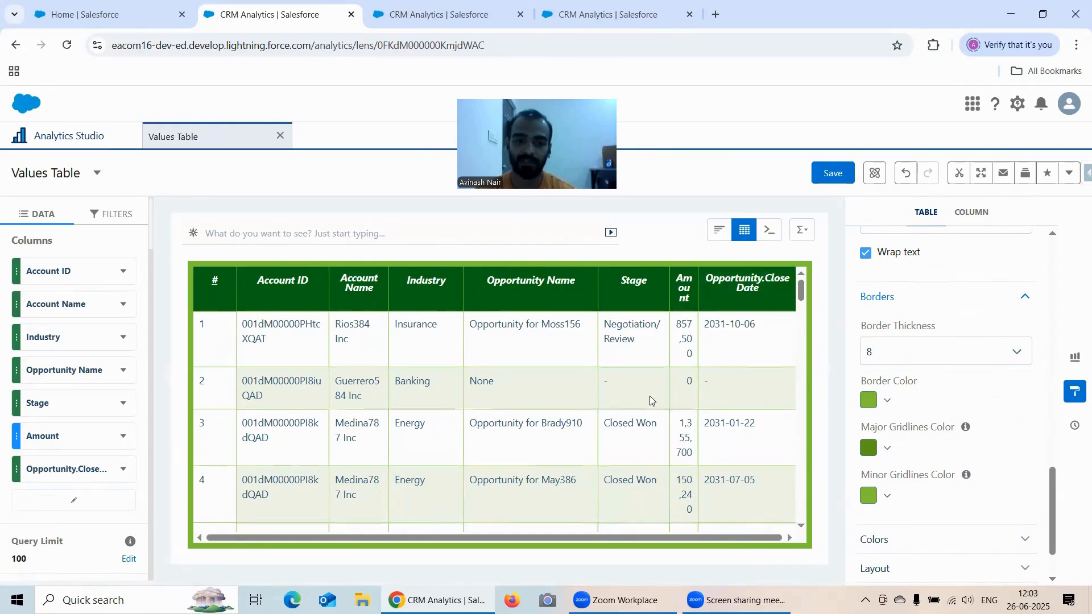
pyautogui.scroll(-3, 654, 398)
pyautogui.scroll(3, 654, 398)
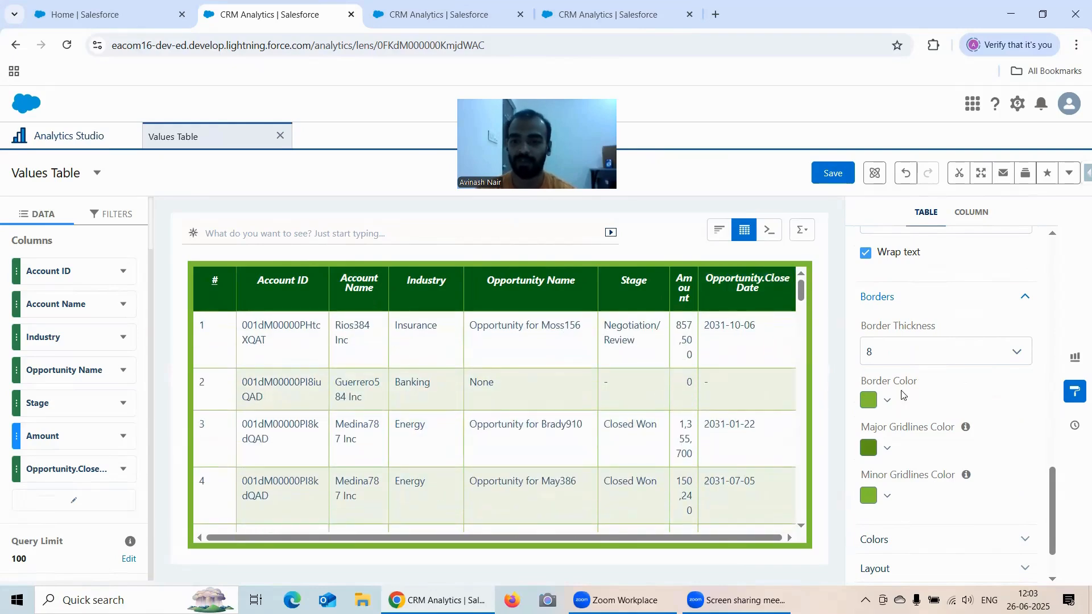
# - Set the table's border color to bright purple
pyautogui.click(867, 401)
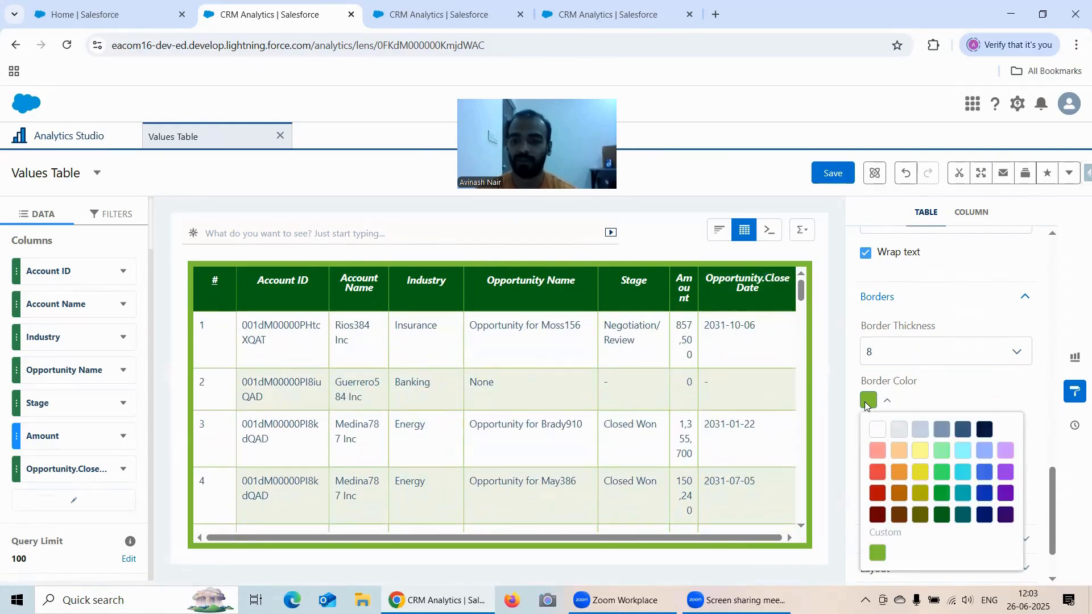
pyautogui.click(1005, 473)
pyautogui.click(1011, 383)
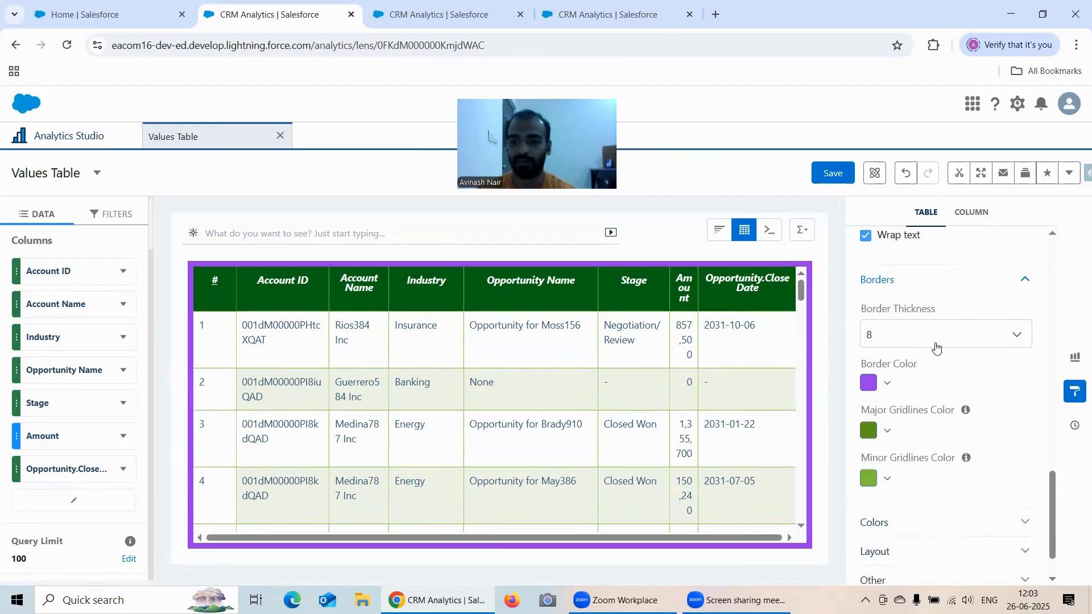
# - Set the table's major gridlines color to red
pyautogui.scroll(-1, 909, 363)
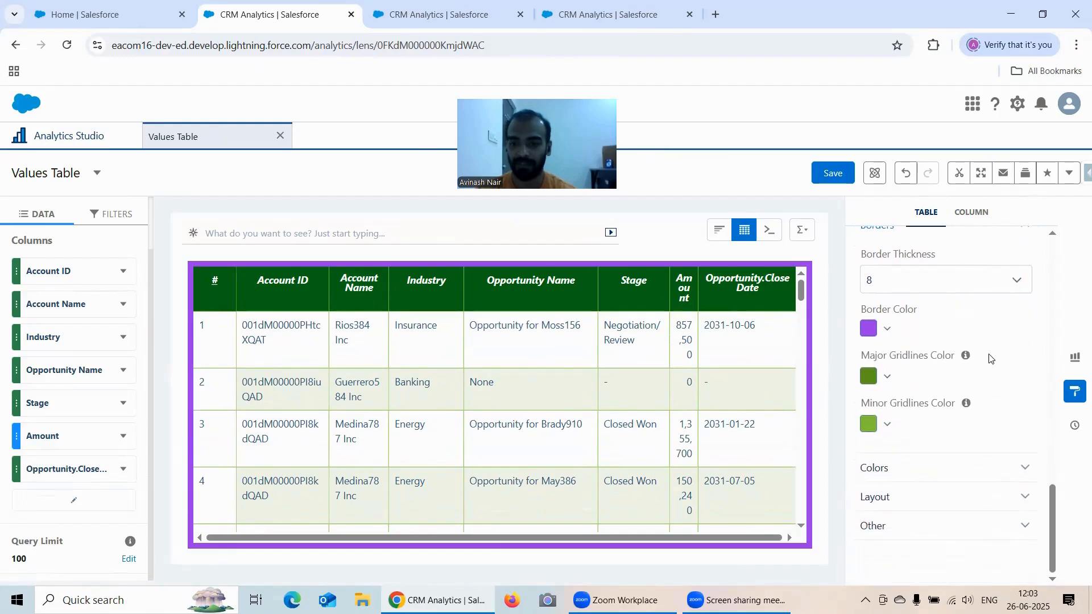
pyautogui.moveTo(964, 357)
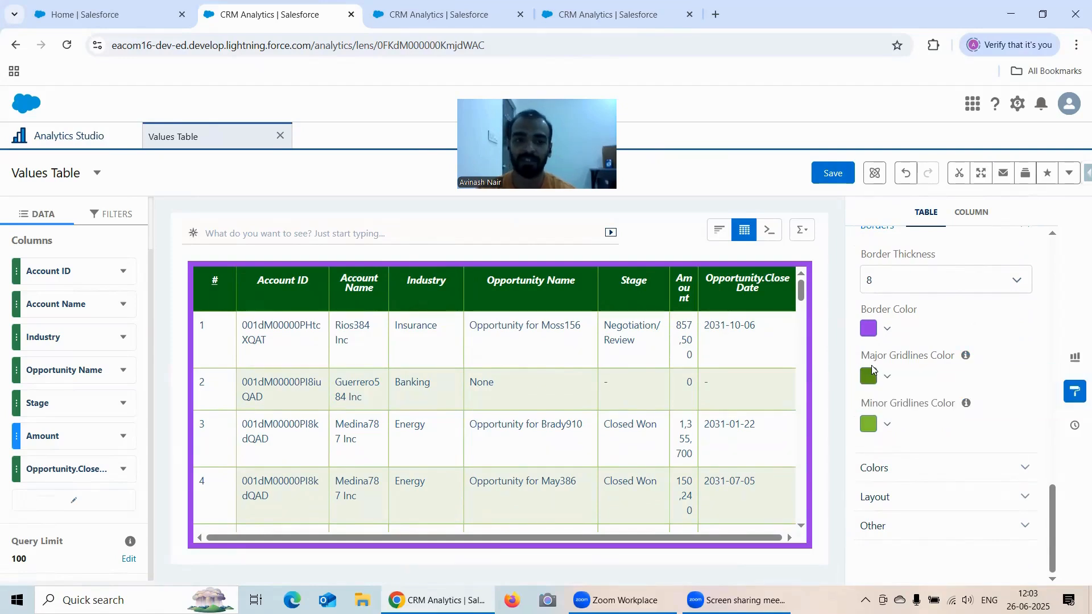
pyautogui.click(867, 378)
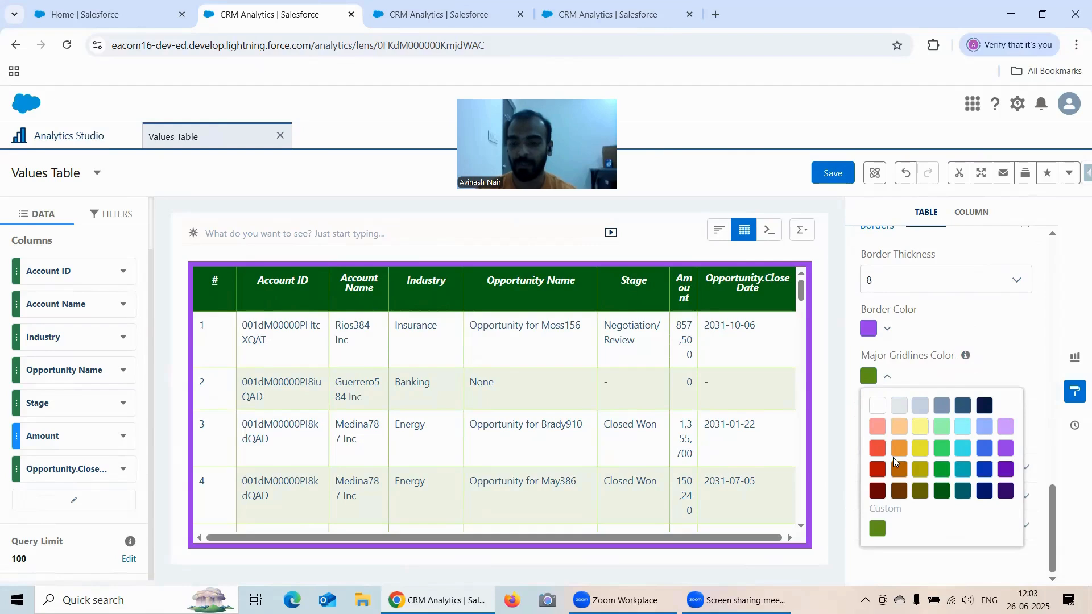
pyautogui.click(879, 472)
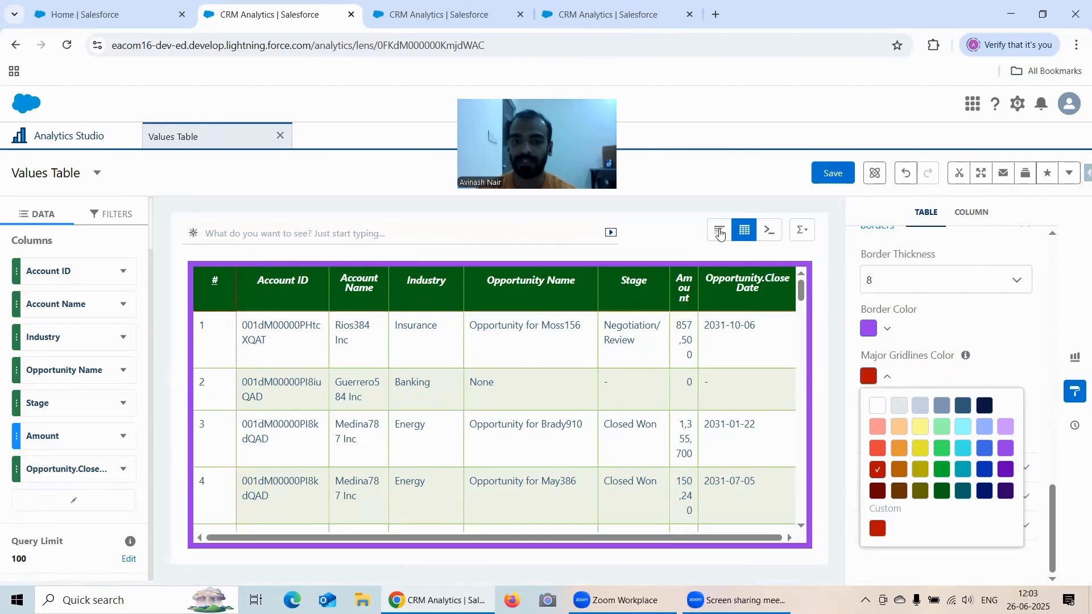
pyautogui.click(947, 365)
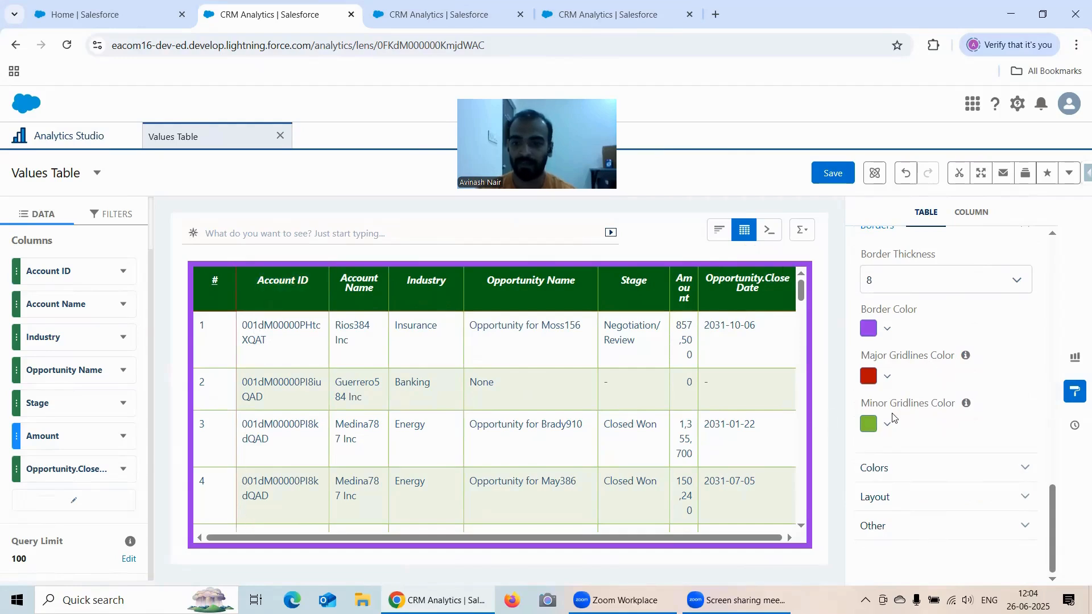
# - Set the table's minor gridlines color to dark maroon red, after trying yellow
pyautogui.click(870, 426)
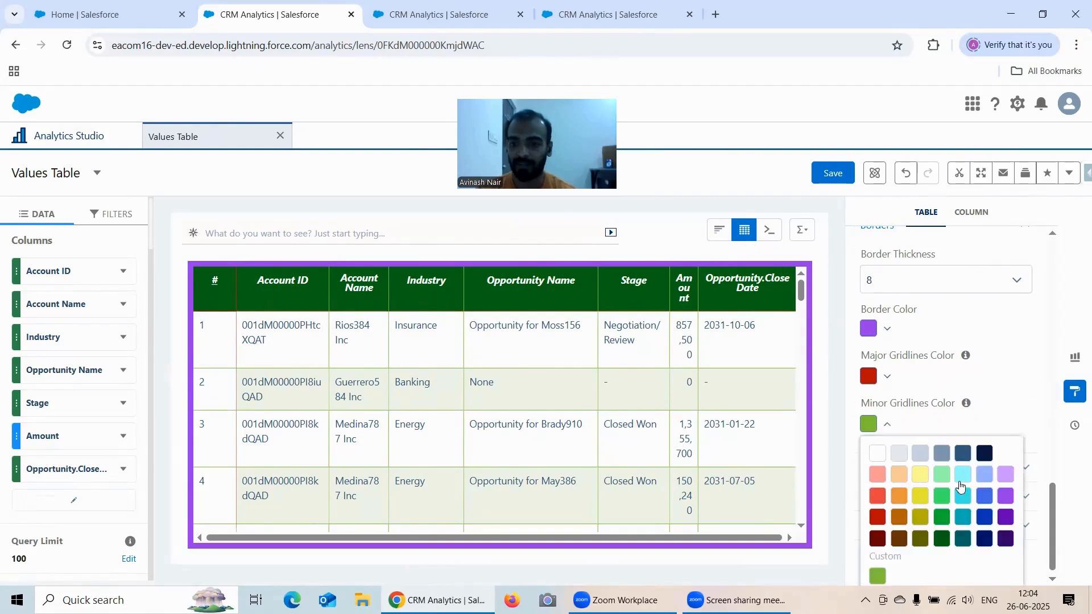
pyautogui.click(921, 497)
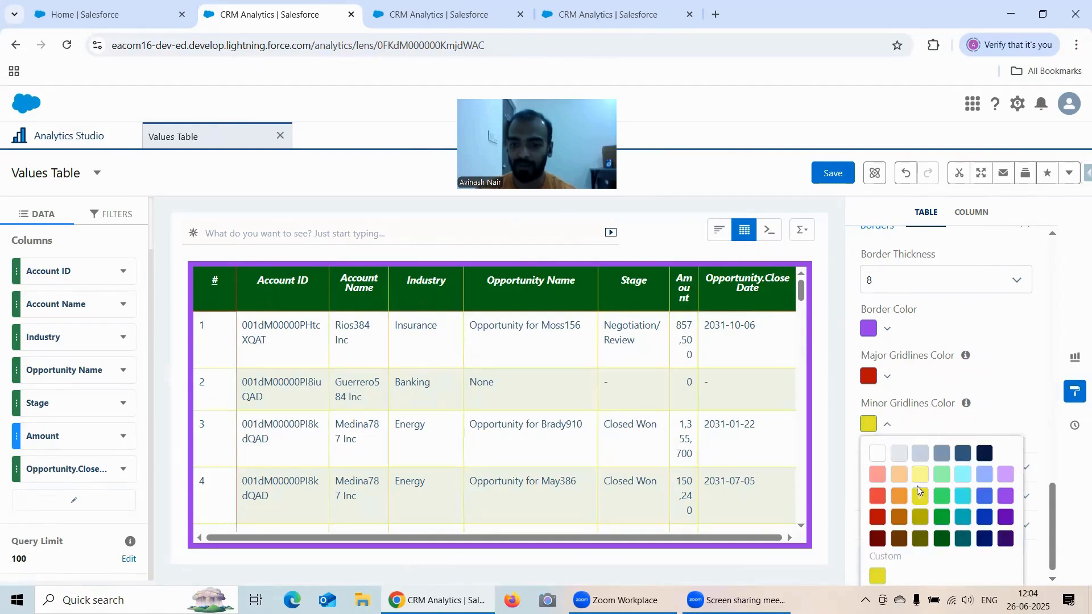
pyautogui.click(881, 541)
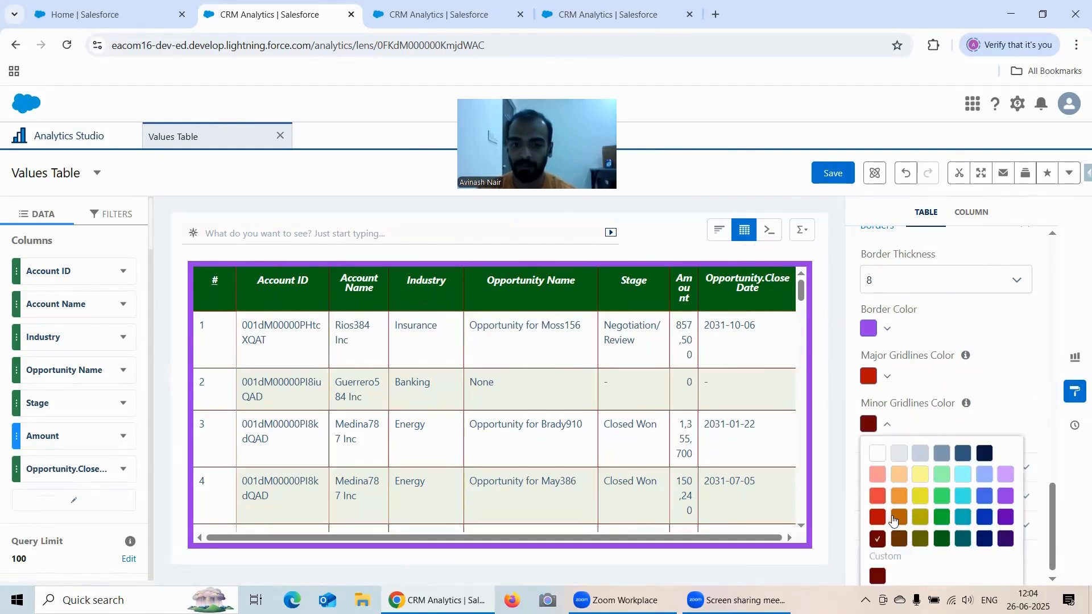
pyautogui.click(912, 386)
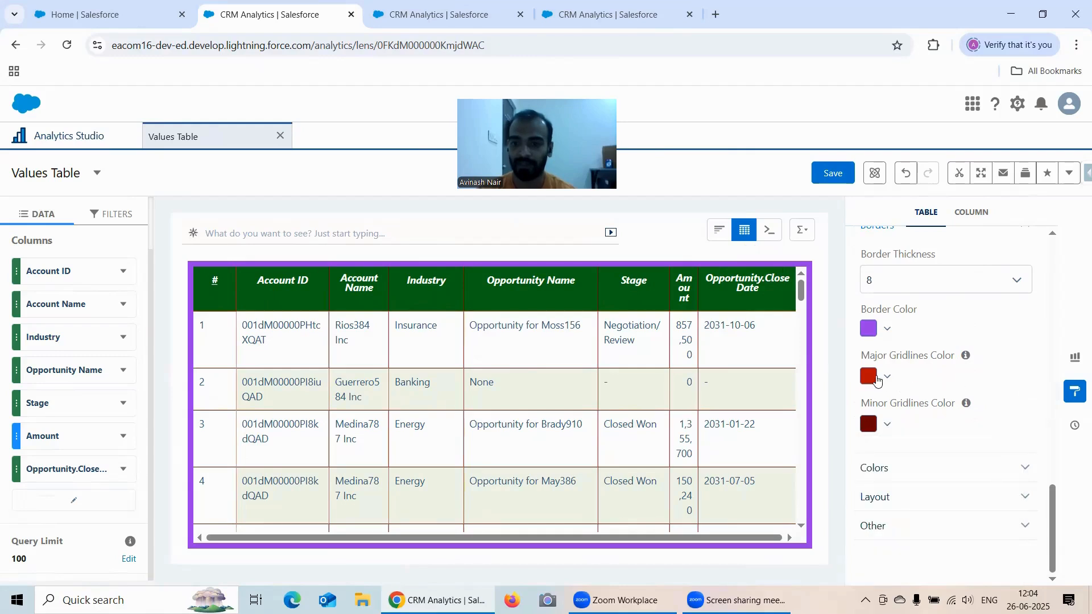
# - Change the table's major gridlines color to medium green
pyautogui.click(876, 379)
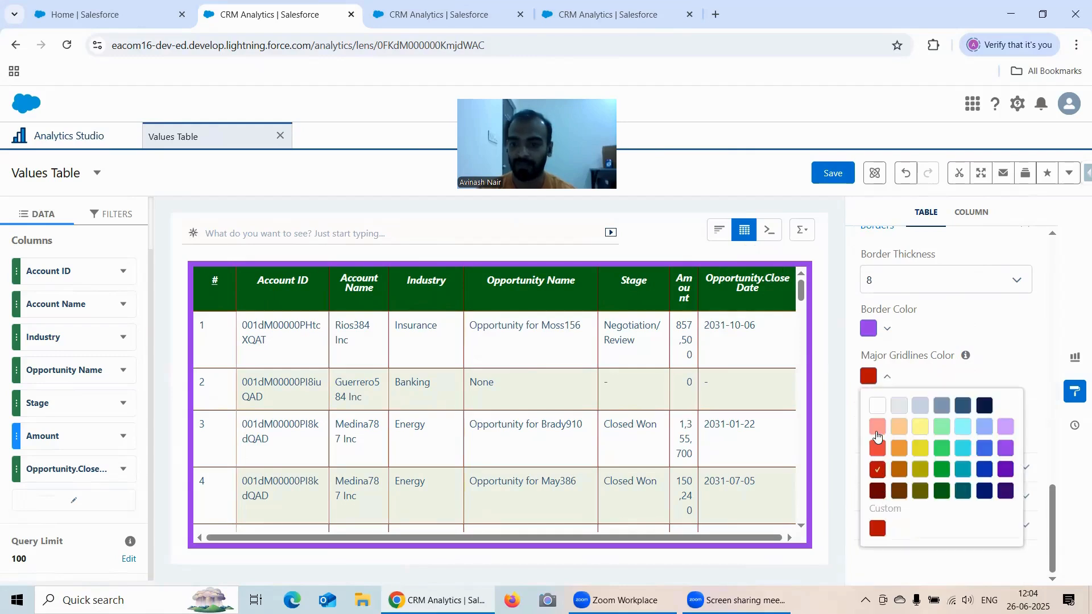
pyautogui.click(943, 472)
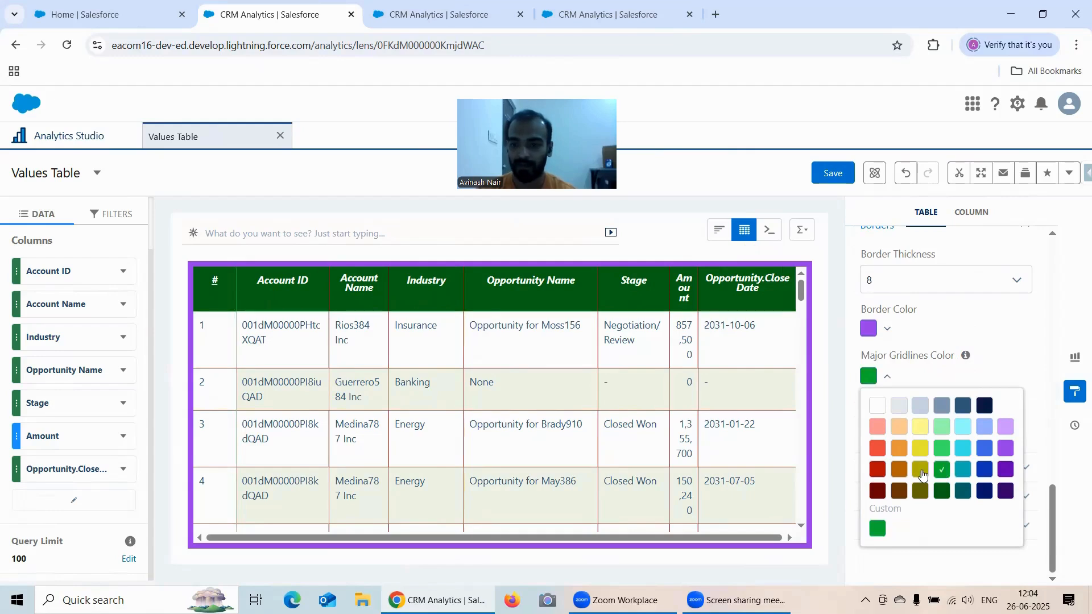
# - Change the table's major gridlines color to red, after trying dark orange
pyautogui.click(900, 473)
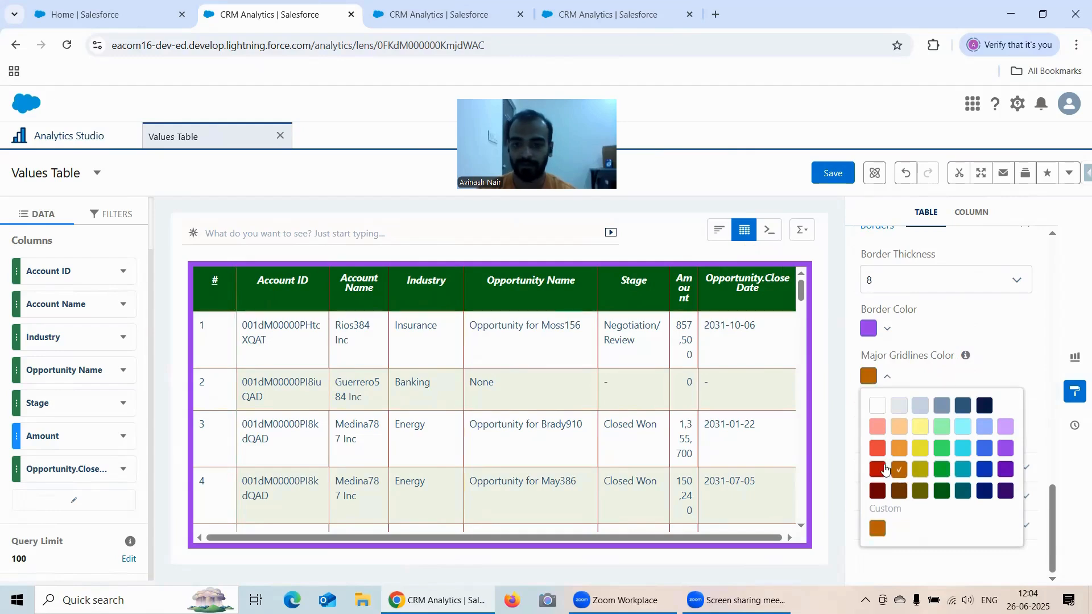
pyautogui.click(992, 330)
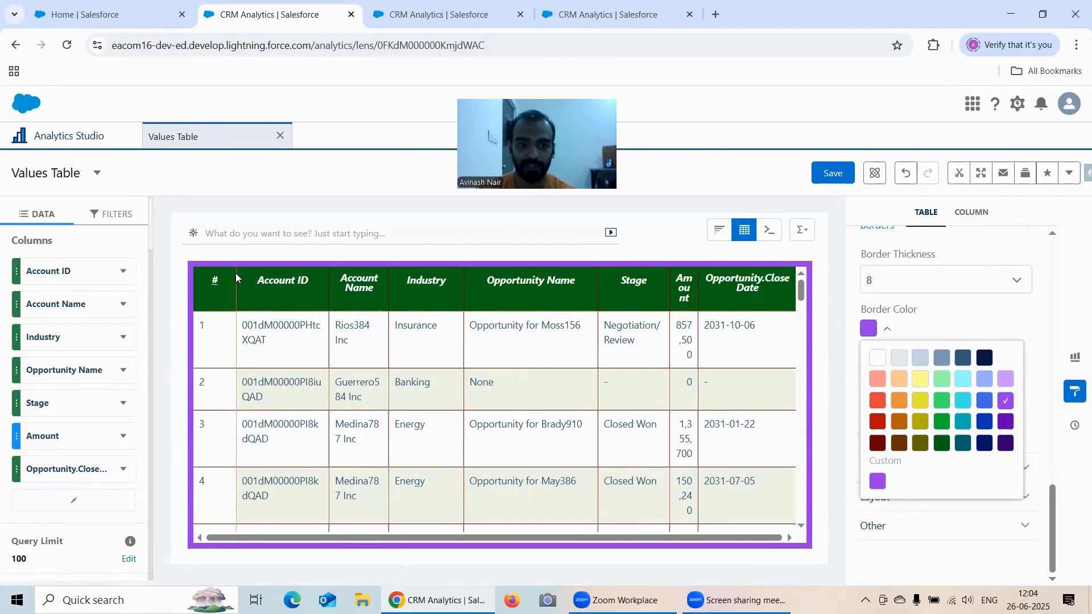
pyautogui.click(931, 315)
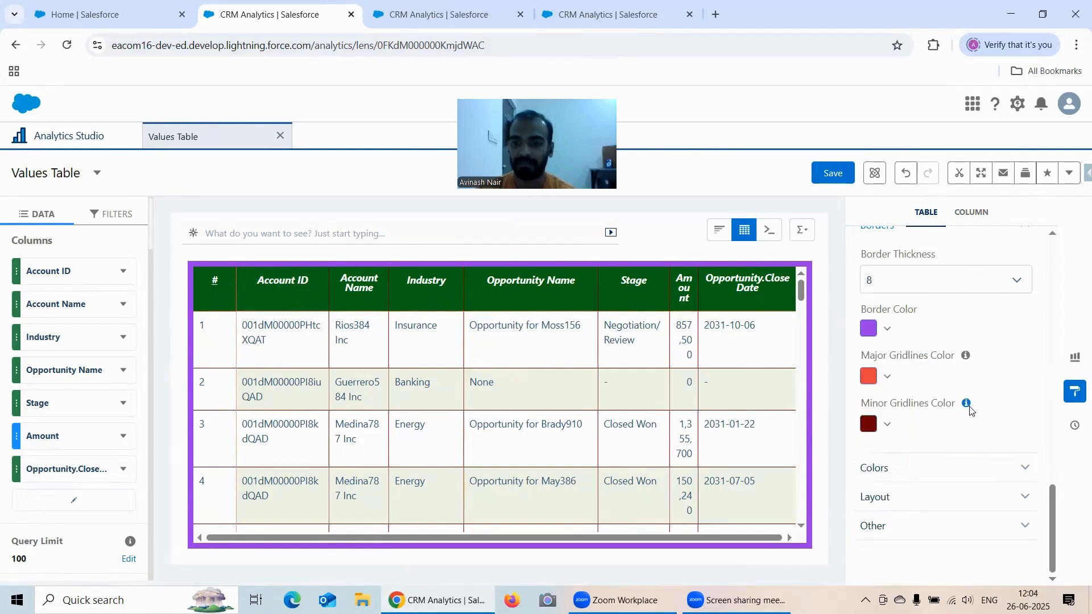
# - Set the table's minor gridlines color to white
pyautogui.moveTo(969, 407)
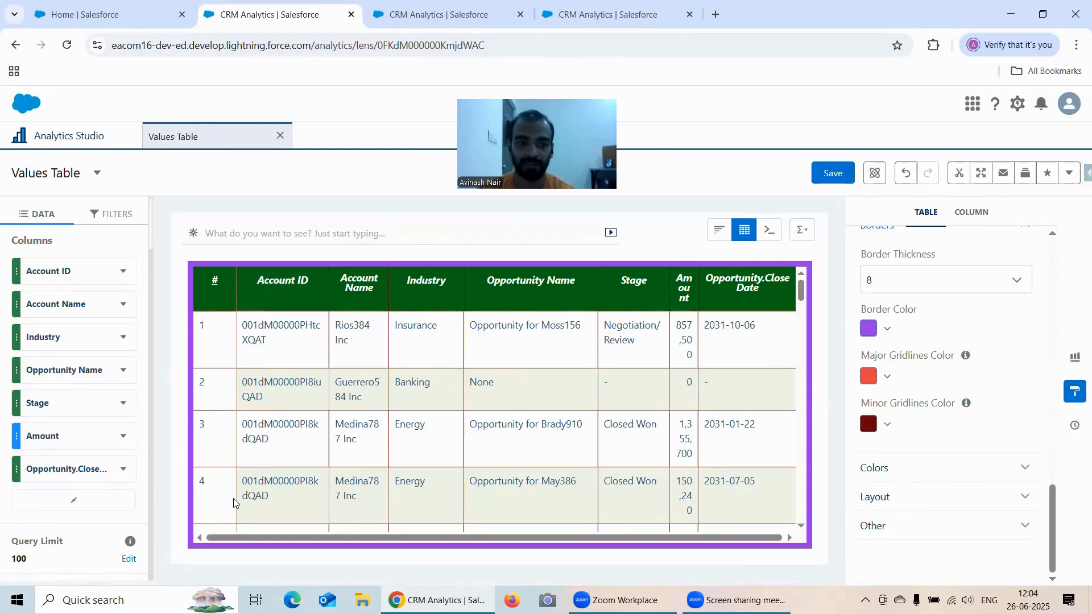
pyautogui.click(866, 429)
pyautogui.click(876, 459)
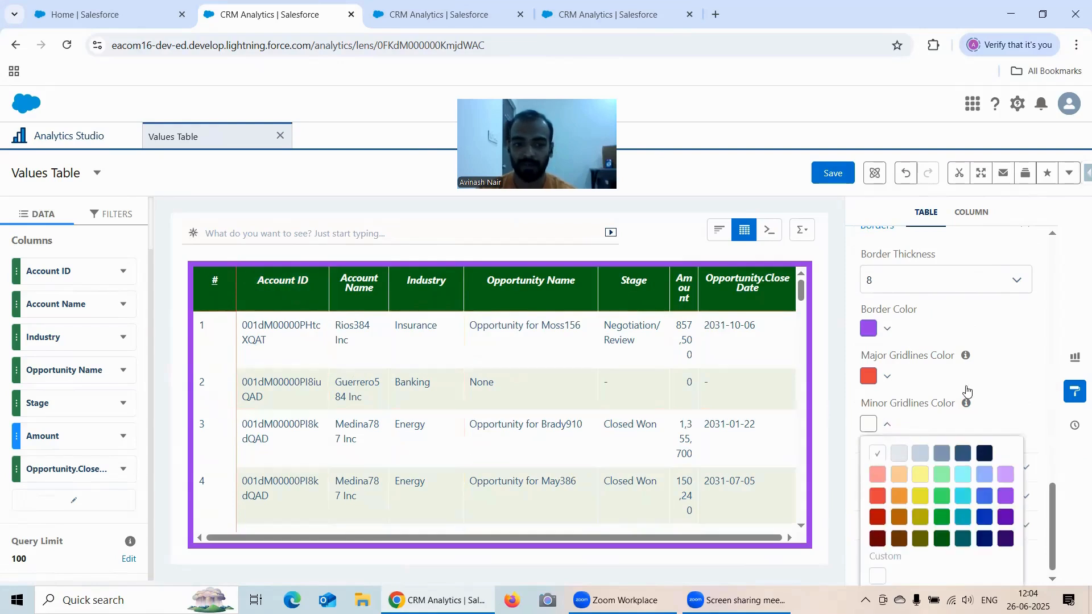
pyautogui.click(870, 377)
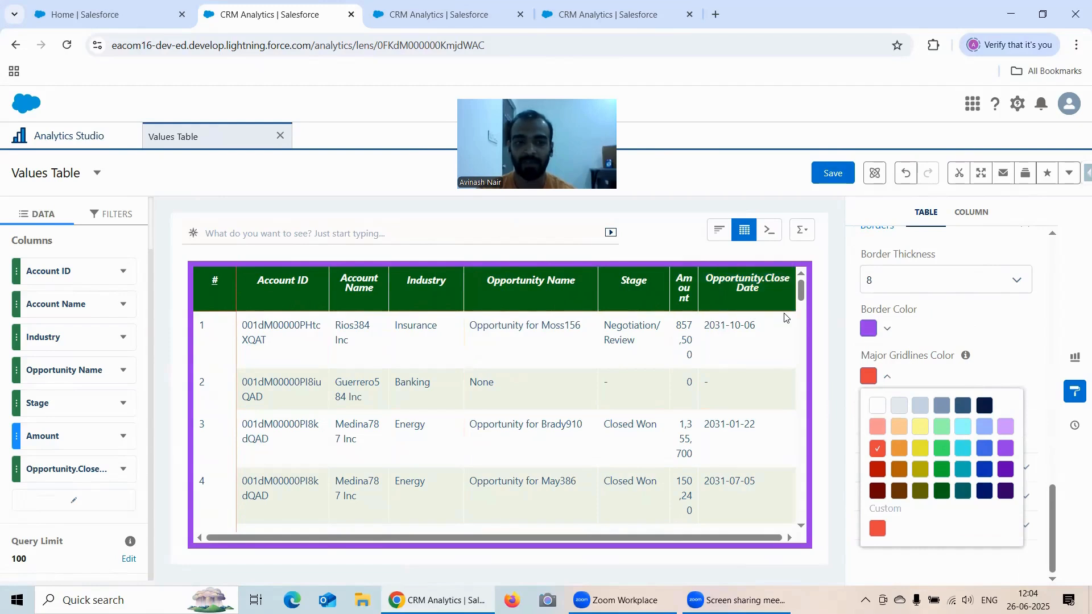
# - Set the table header's background color to light blue-gray, after trying light gray
pyautogui.scroll(5, 969, 335)
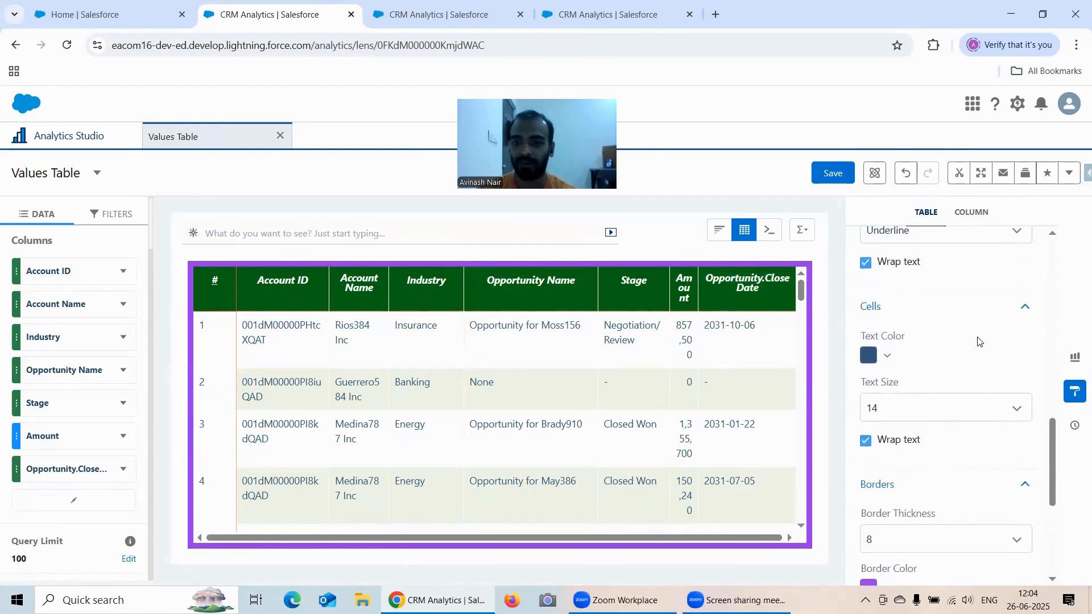
pyautogui.scroll(6, 977, 338)
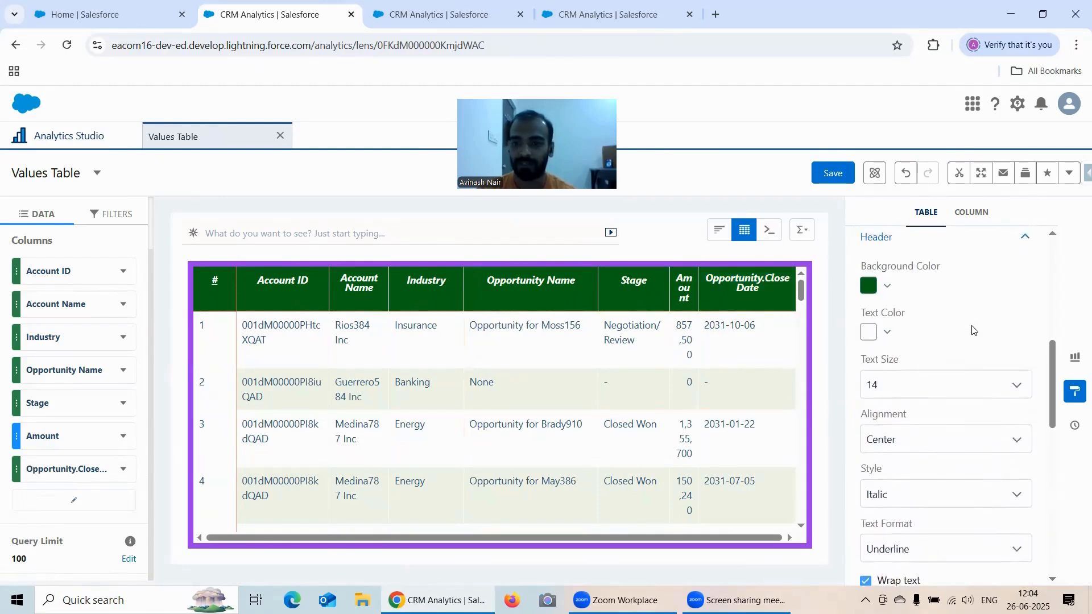
pyautogui.scroll(1, 972, 330)
pyautogui.click(869, 349)
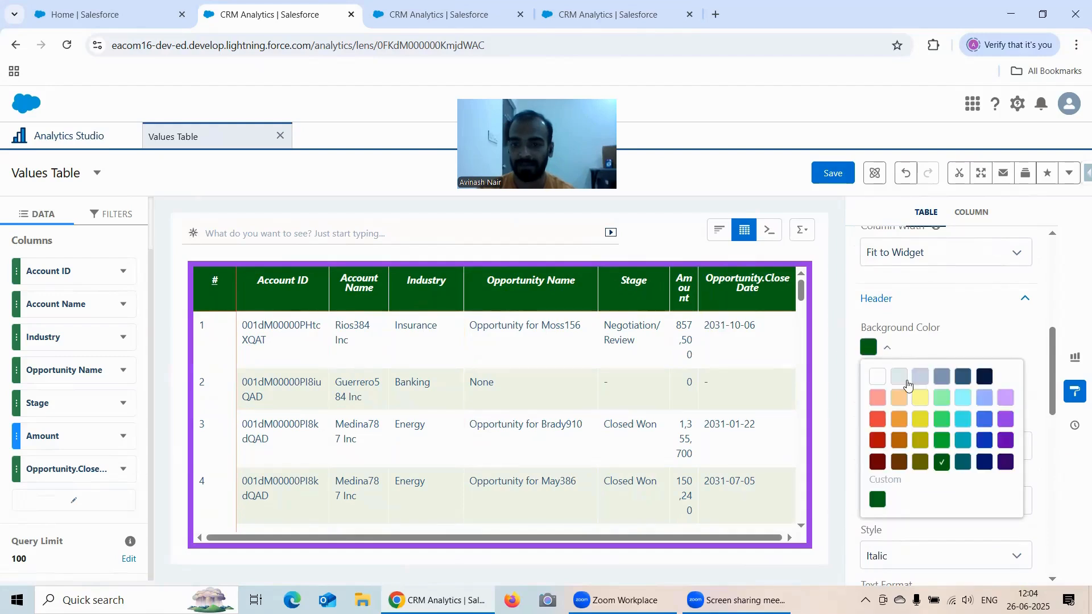
pyautogui.click(903, 379)
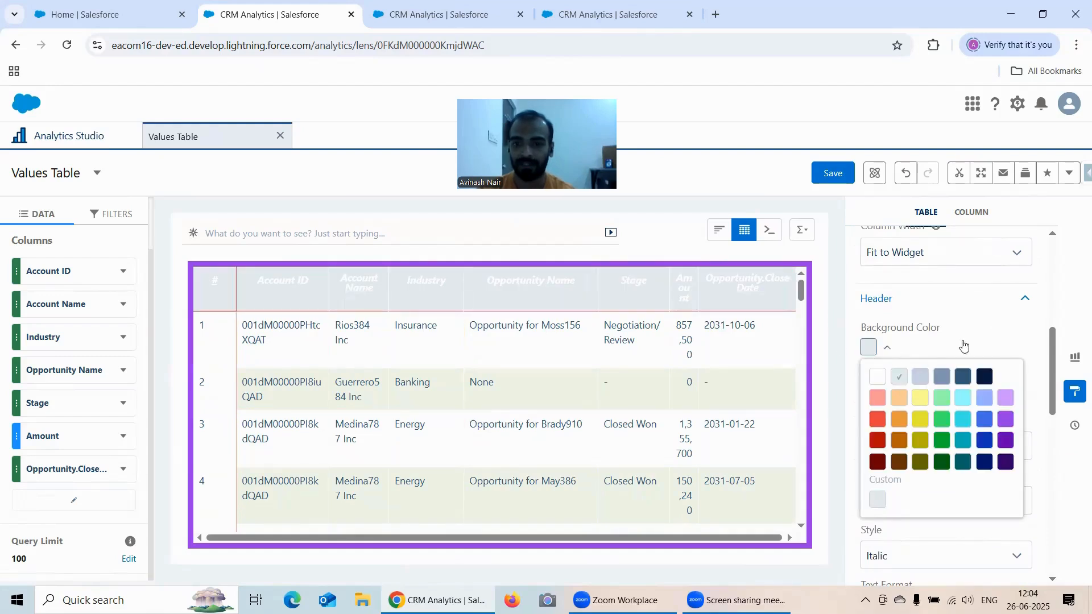
pyautogui.click(922, 378)
pyautogui.click(977, 297)
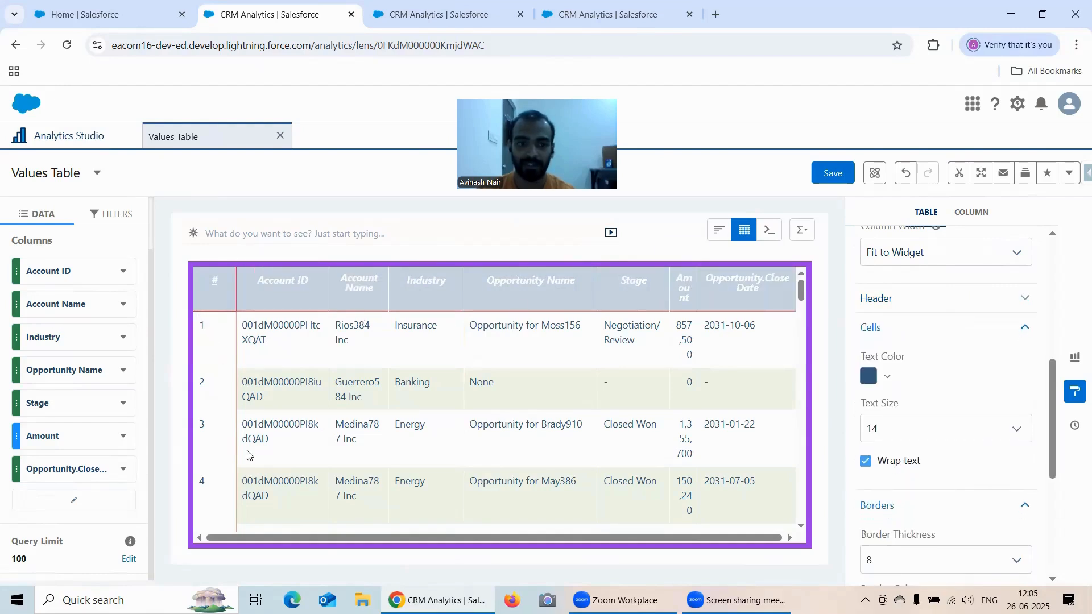
# - Set the table's minor gridlines color to pale yellow
pyautogui.scroll(-5, 988, 348)
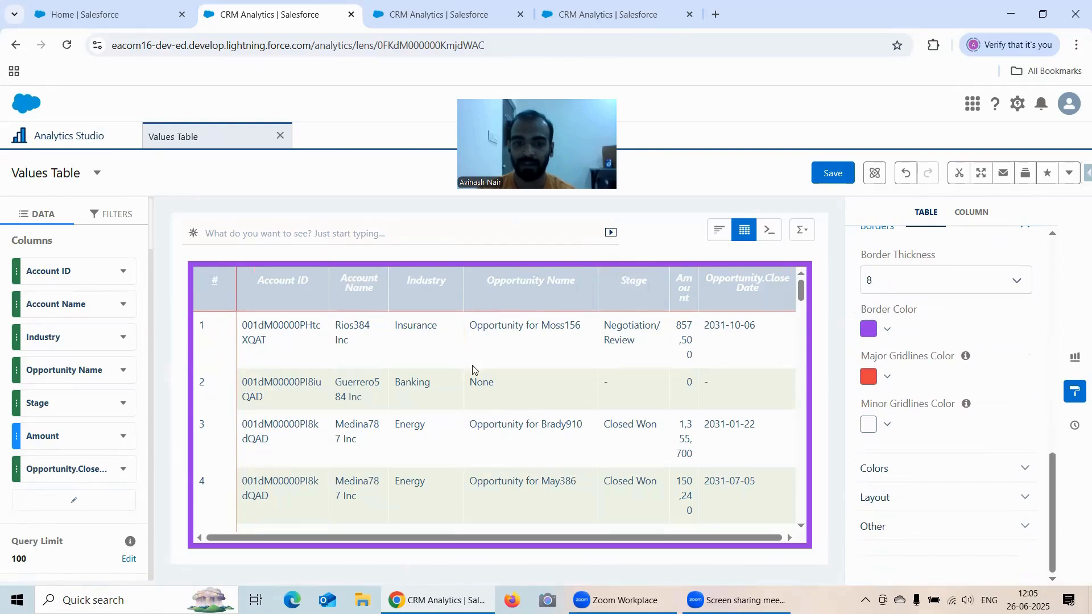
pyautogui.click(870, 426)
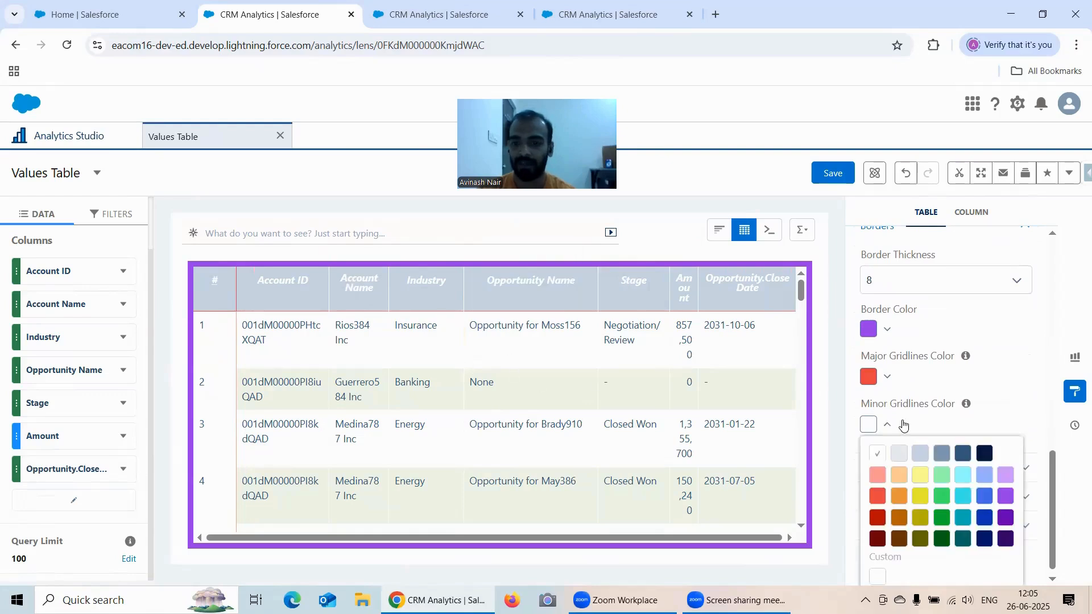
pyautogui.click(920, 475)
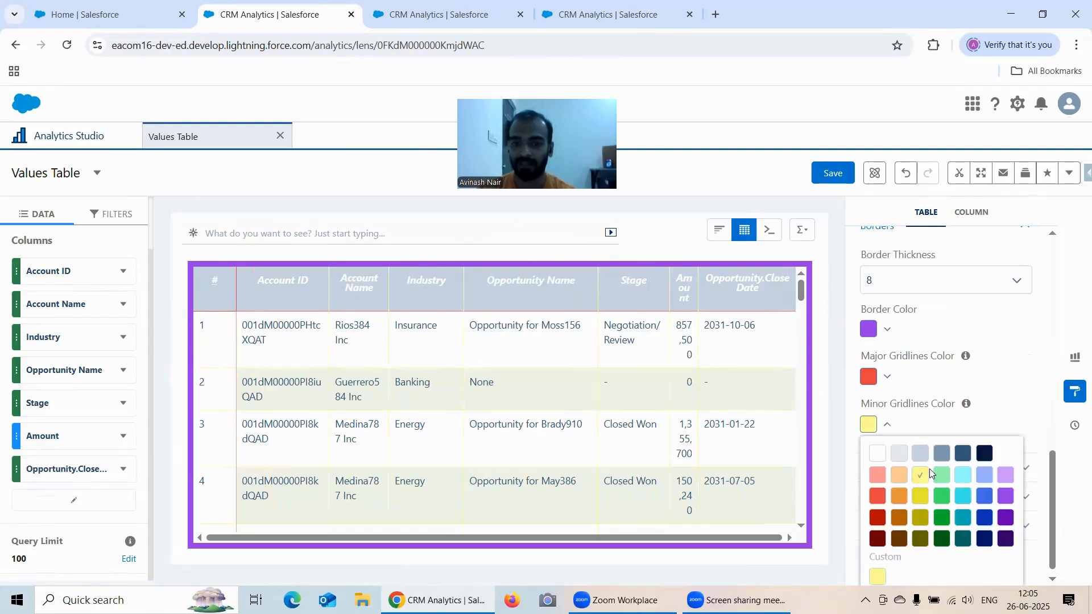
pyautogui.click(958, 428)
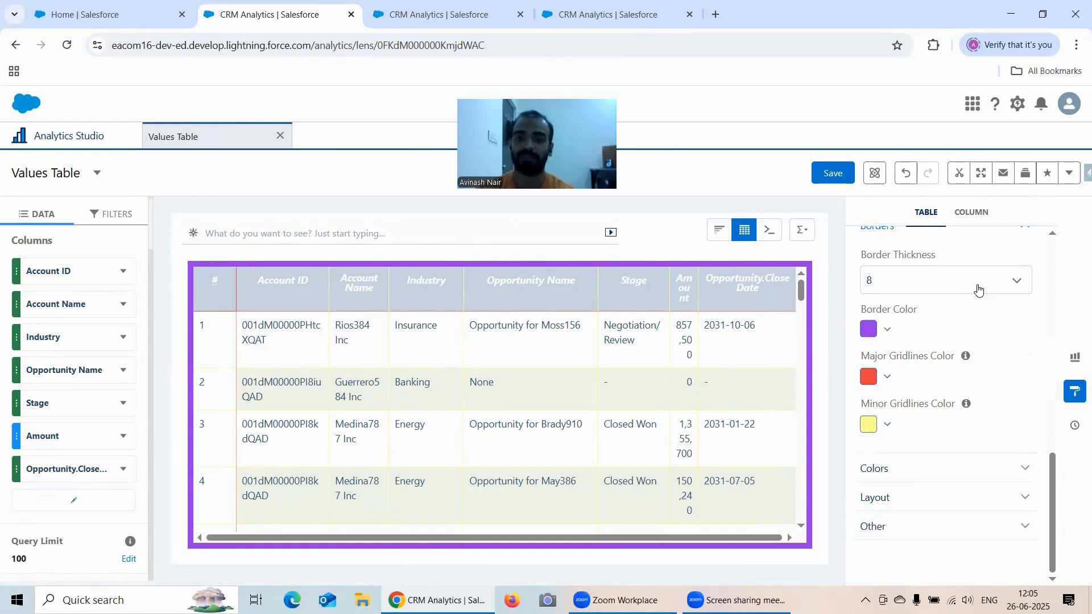
# - Set the table background color to turquoise
pyautogui.click(903, 466)
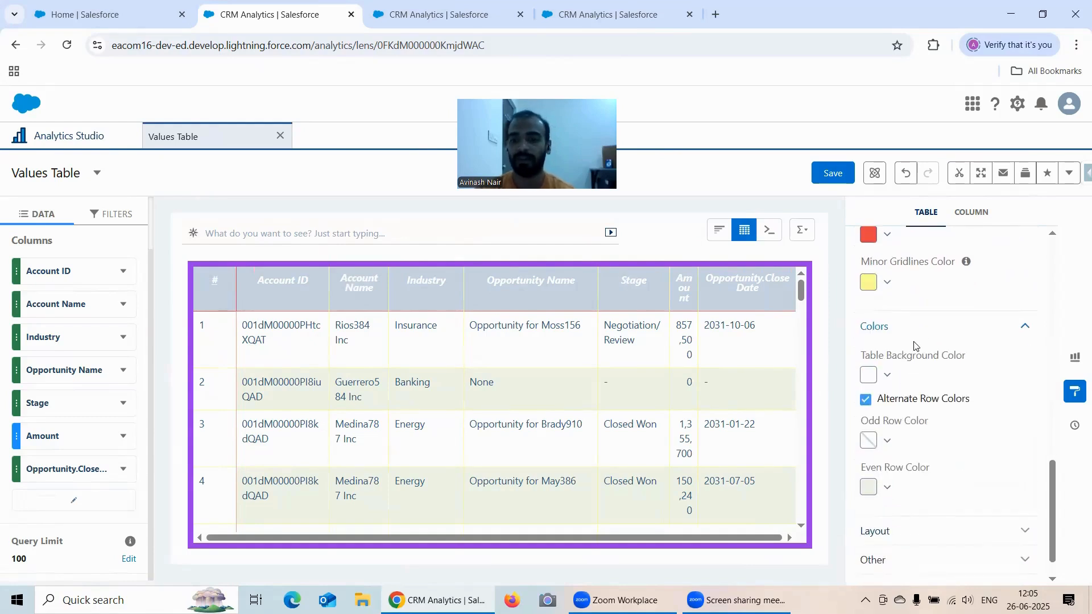
pyautogui.click(868, 376)
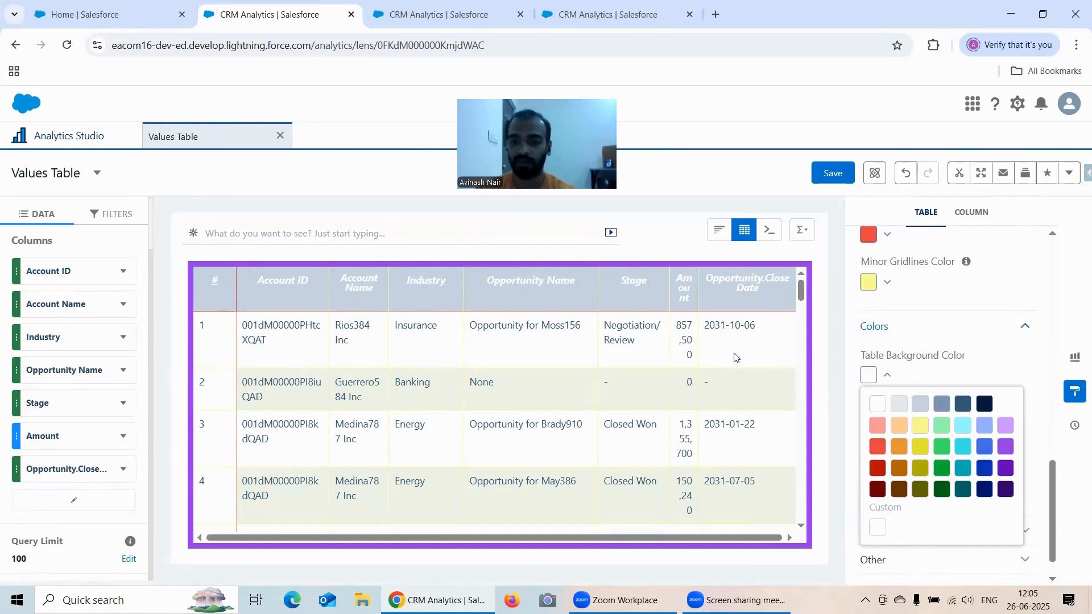
pyautogui.click(963, 448)
pyautogui.click(999, 376)
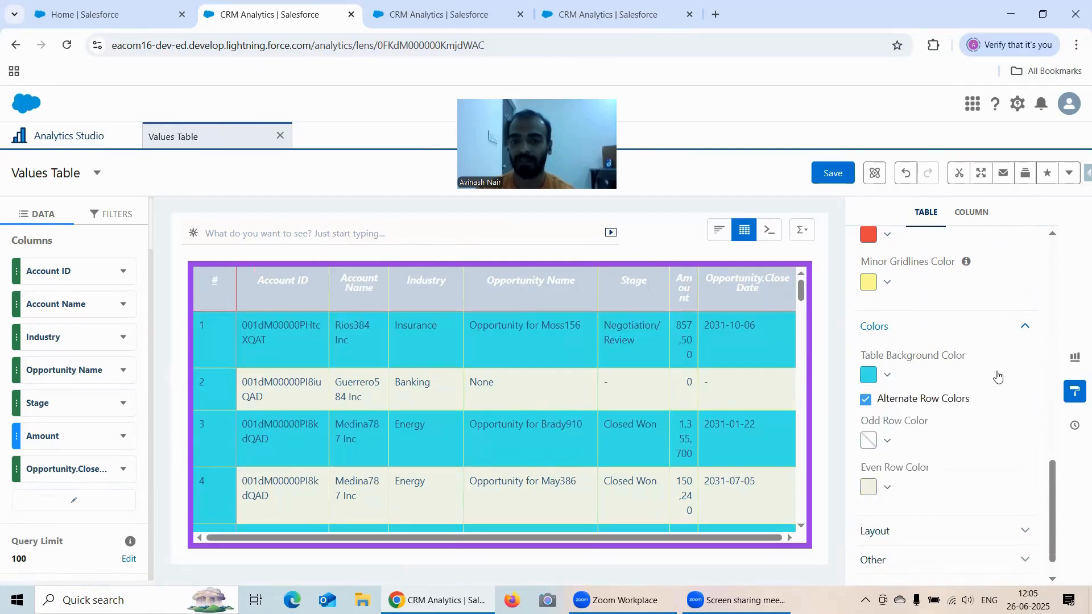
# - Turn alternate row colors off and back on
pyautogui.scroll(-1, 959, 343)
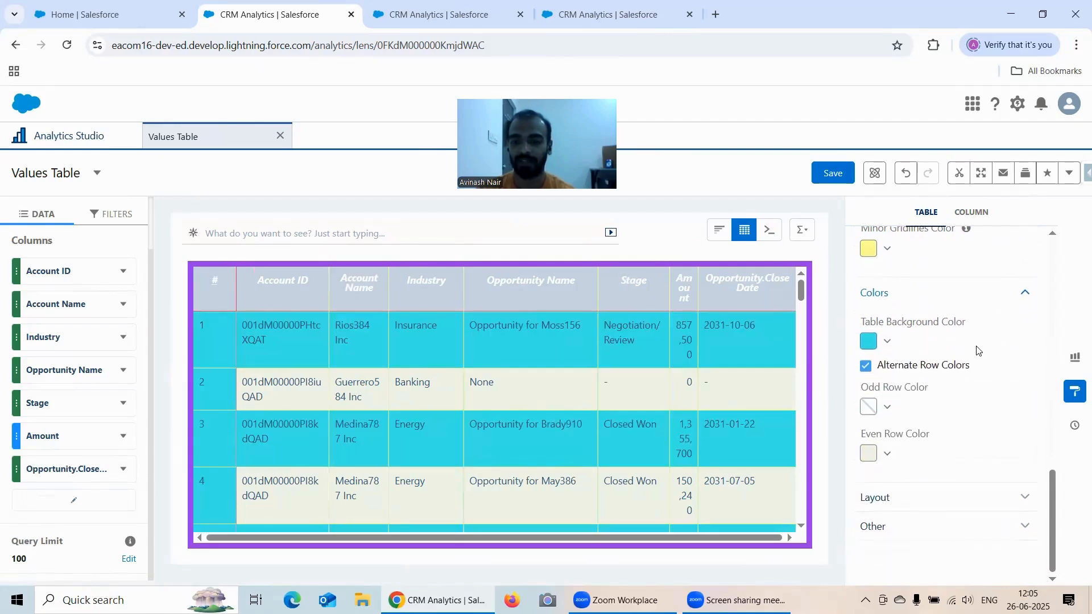
pyautogui.click(867, 366)
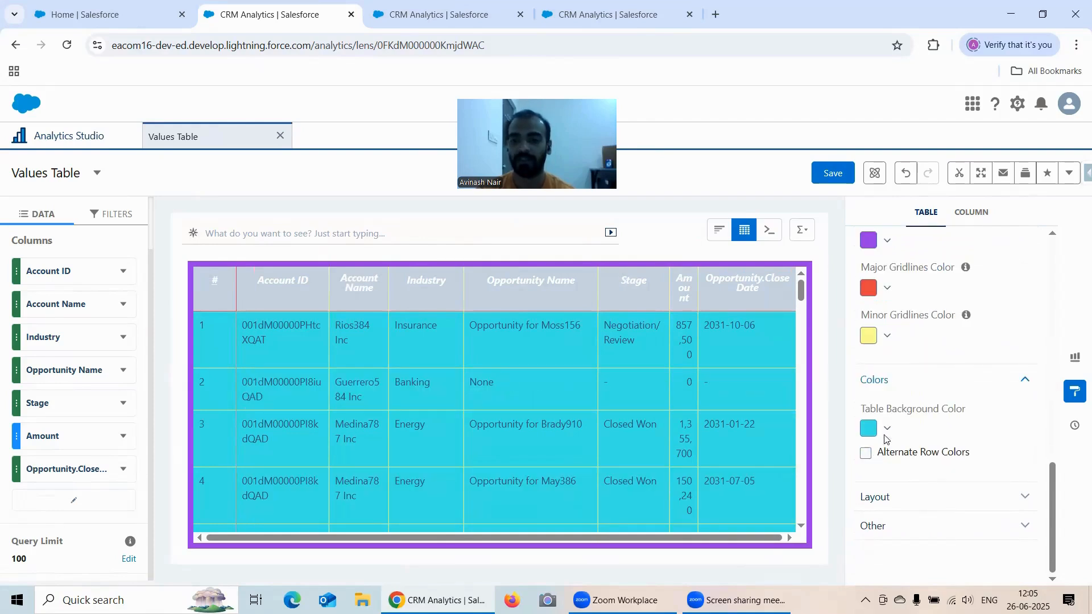
pyautogui.click(866, 453)
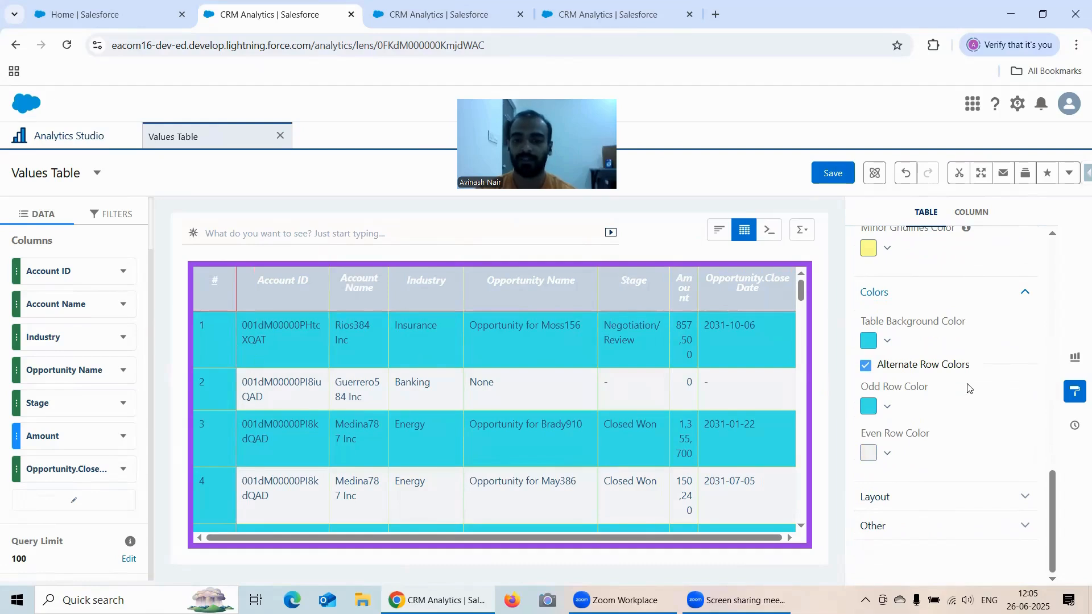
# - Set the even row color to light blue-gray
pyautogui.click(869, 407)
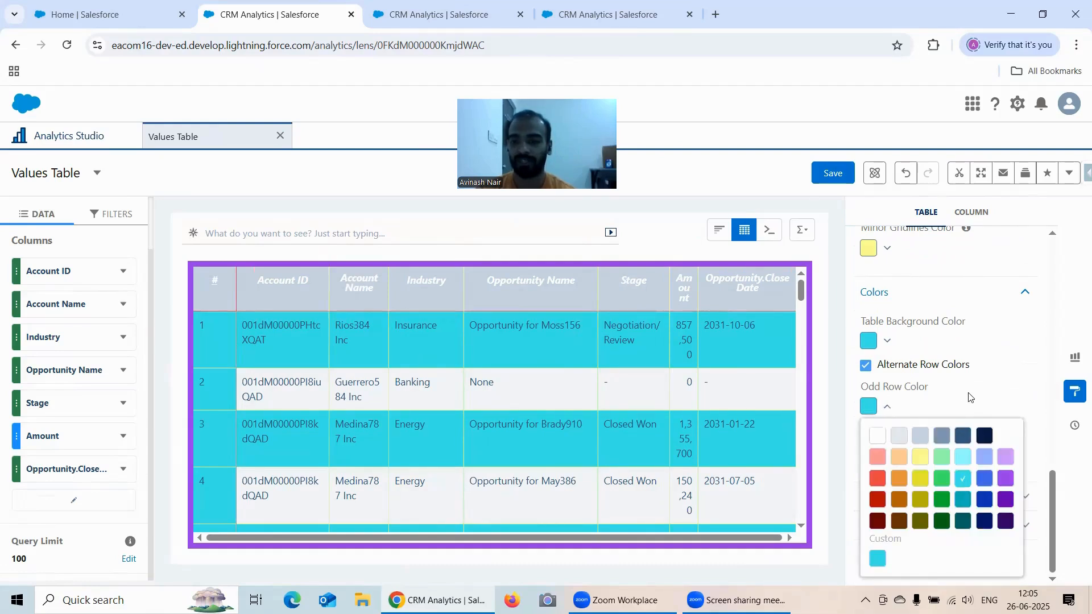
pyautogui.click(1001, 369)
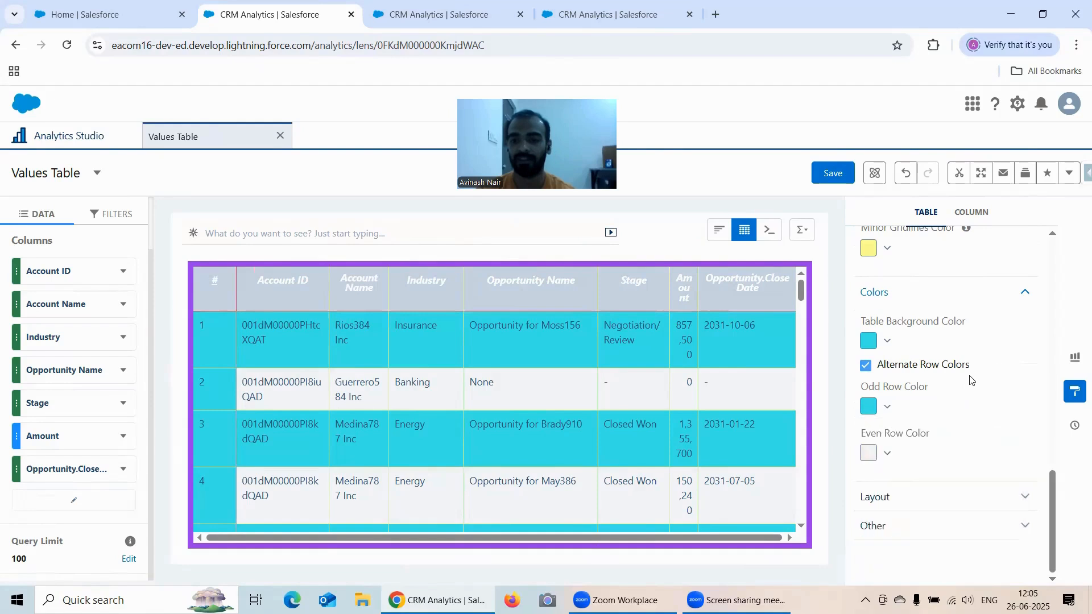
pyautogui.click(869, 453)
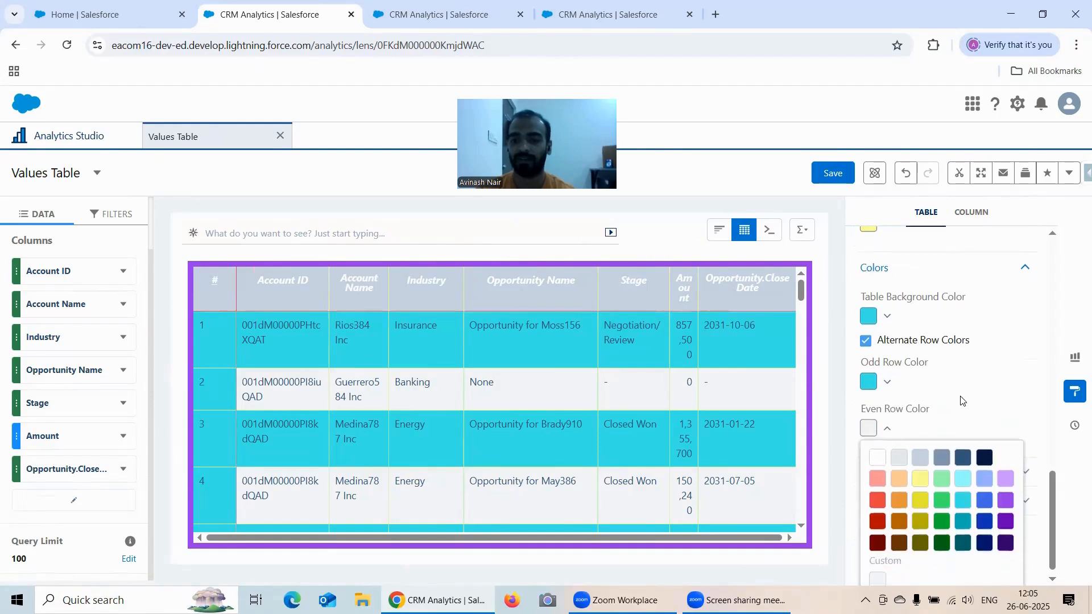
pyautogui.click(921, 445)
pyautogui.click(1002, 374)
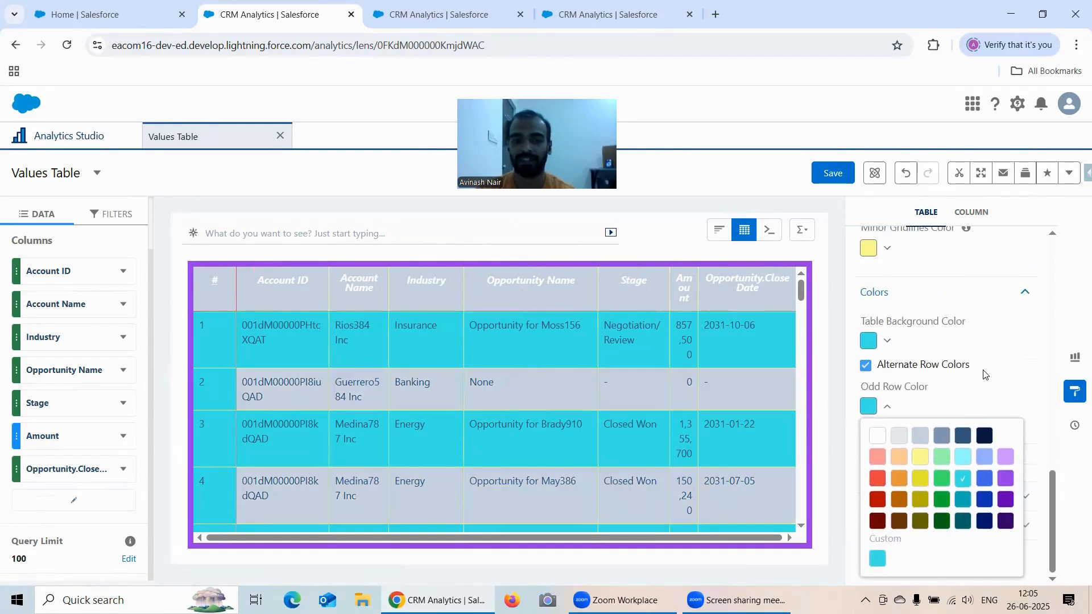
pyautogui.click(961, 294)
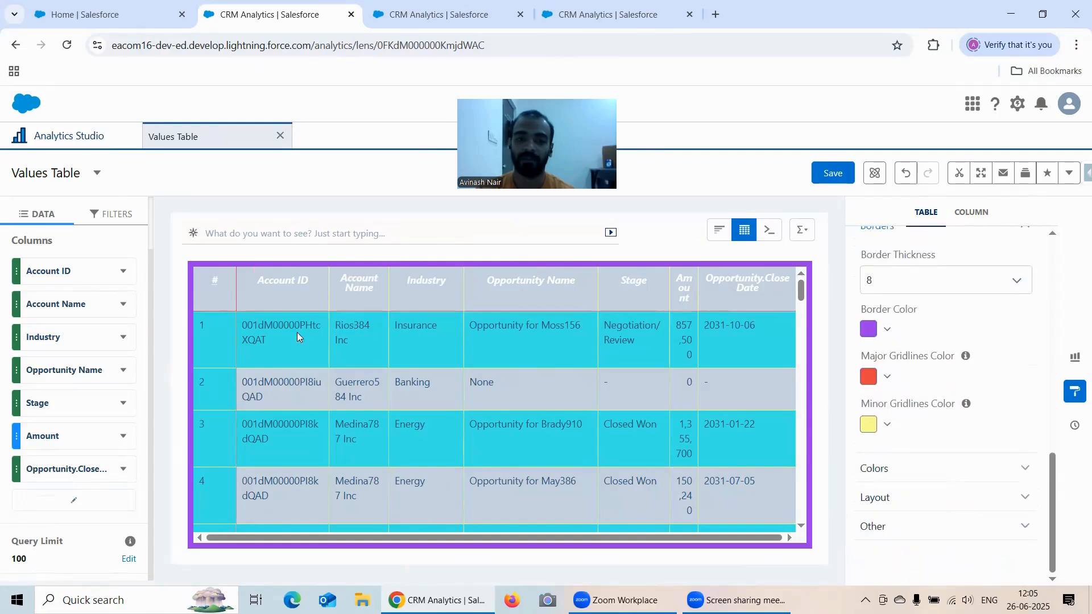
# - Set the odd row color to slate blue-gray
pyautogui.scroll(3, 927, 333)
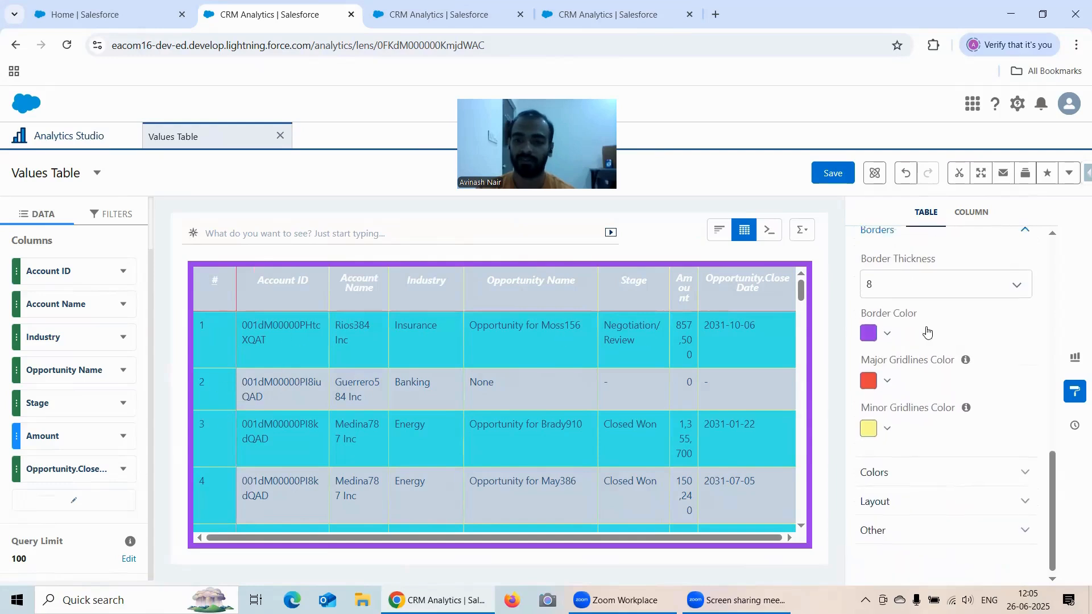
pyautogui.scroll(-3, 944, 331)
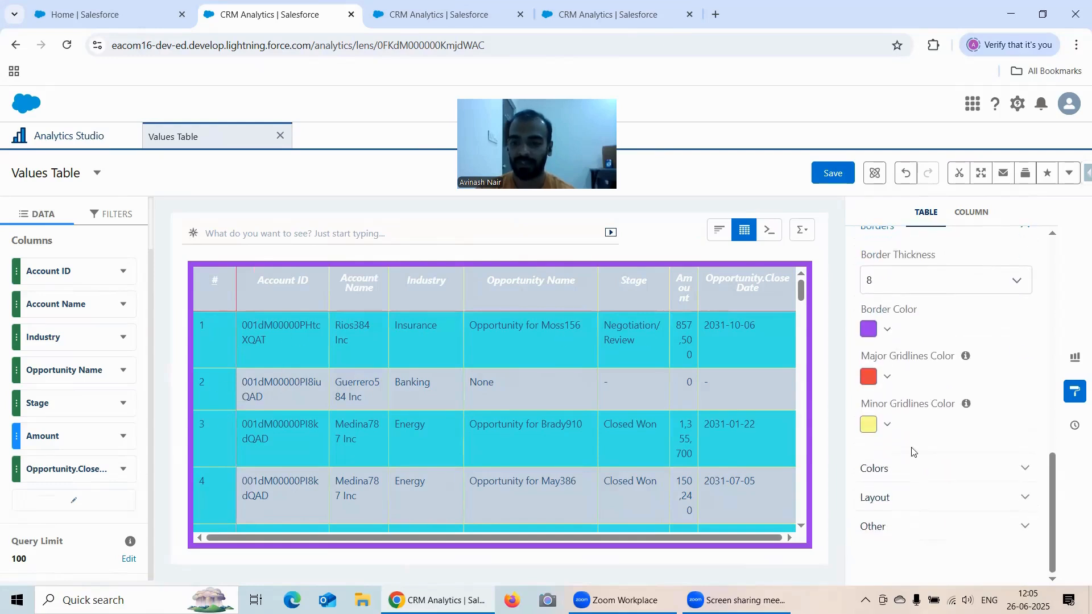
pyautogui.click(914, 468)
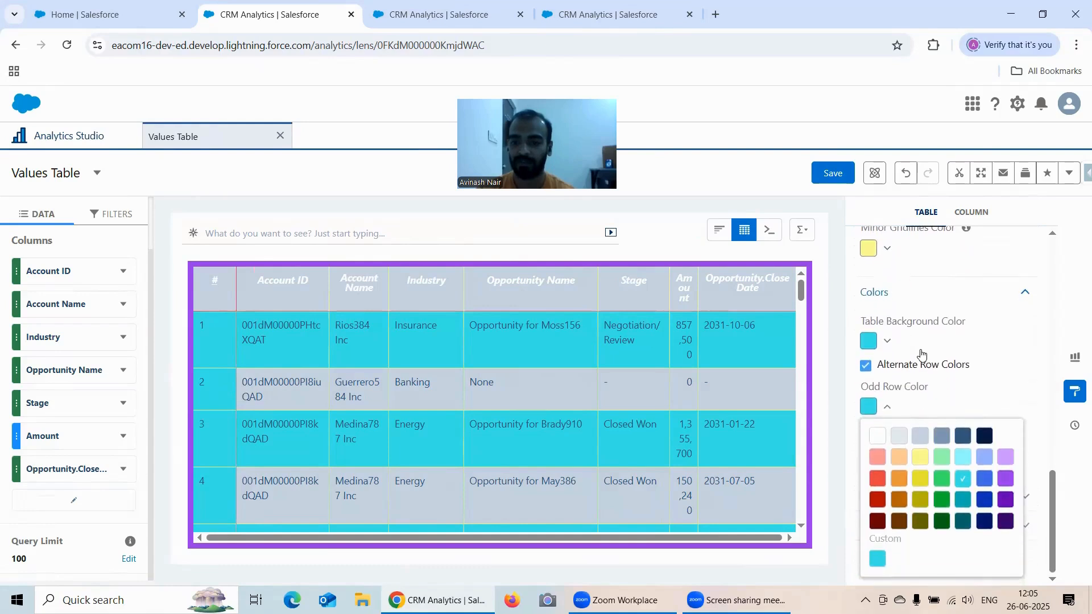
pyautogui.click(870, 342)
pyautogui.click(961, 339)
pyautogui.click(871, 408)
pyautogui.click(942, 436)
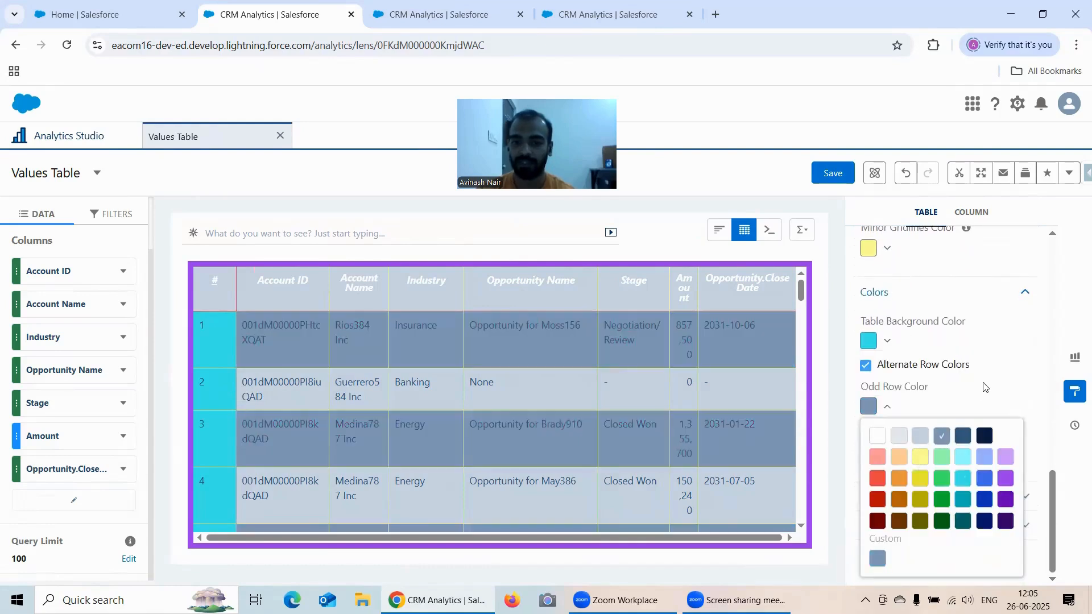
pyautogui.click(986, 387)
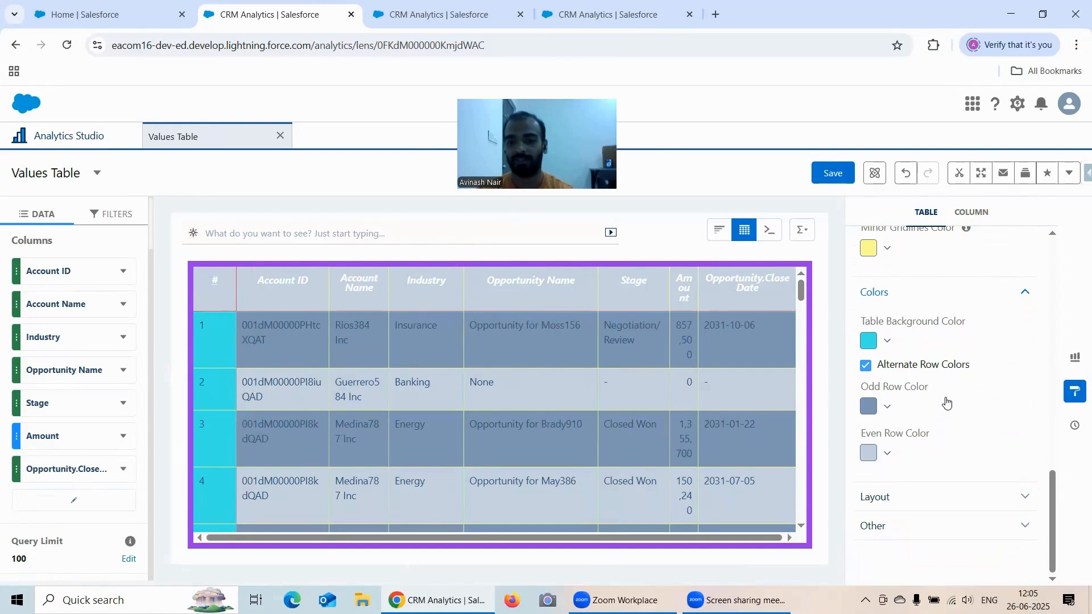
# - Expand the table's layout settings and add the Created Date column to the table
pyautogui.click(904, 496)
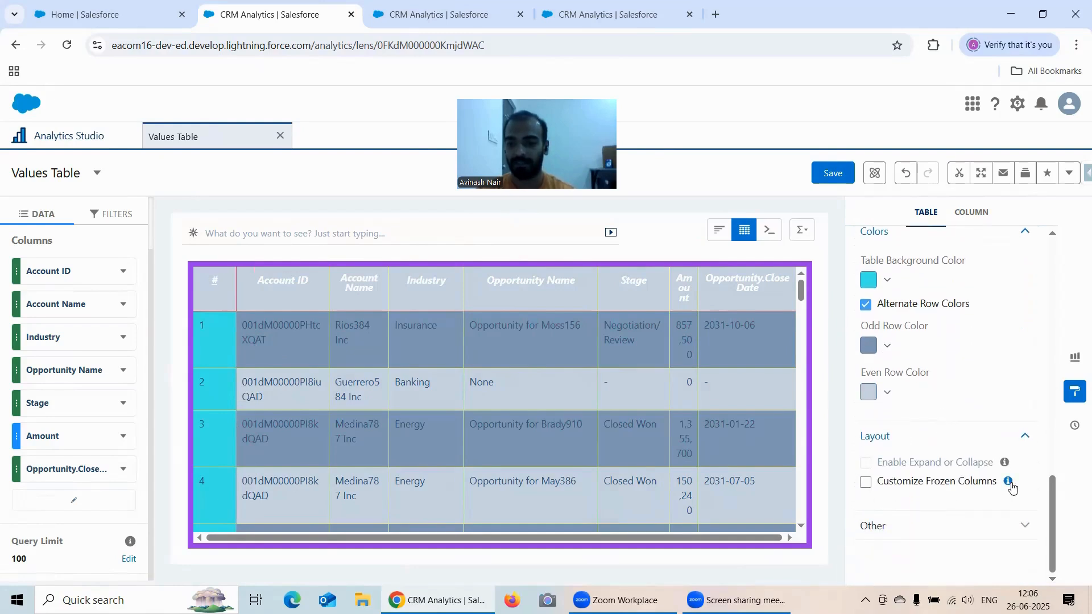
pyautogui.moveTo(1010, 486)
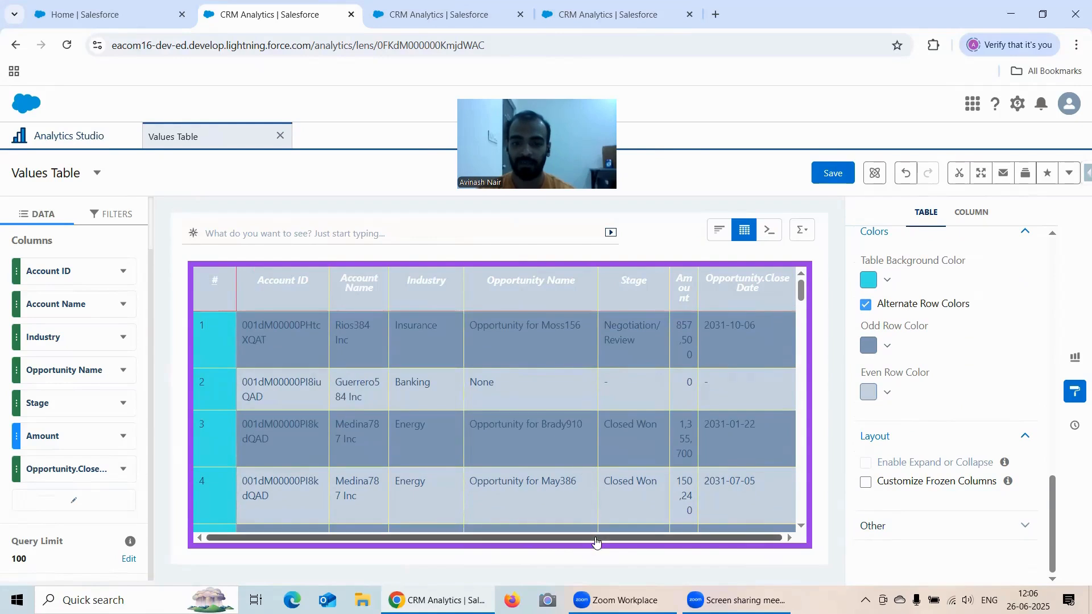
pyautogui.click(82, 504)
pyautogui.scroll(-5, 273, 350)
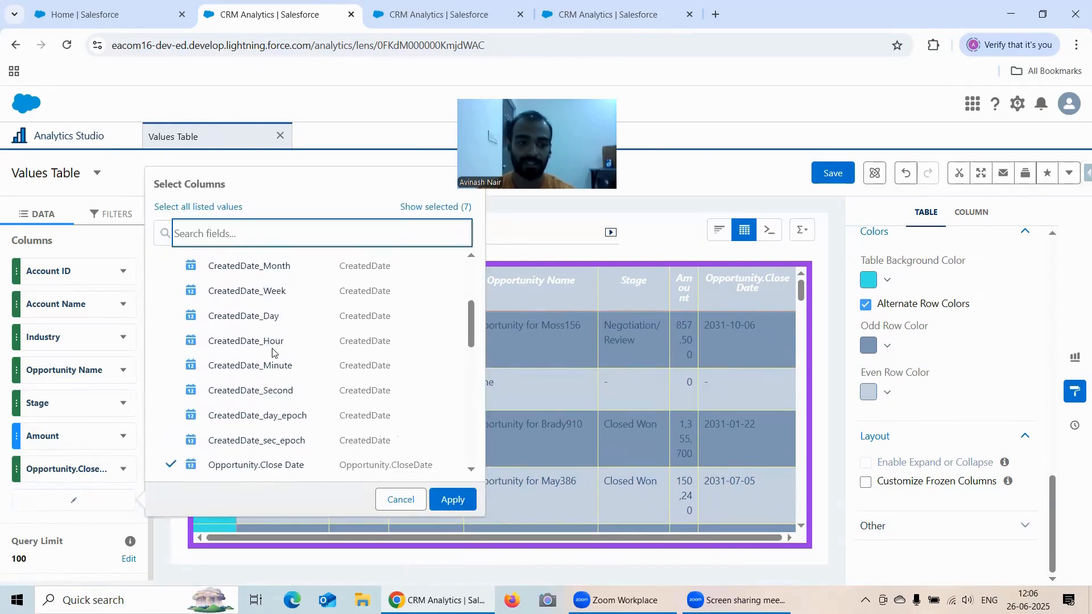
pyautogui.scroll(3, 270, 341)
pyautogui.click(253, 307)
pyautogui.click(452, 498)
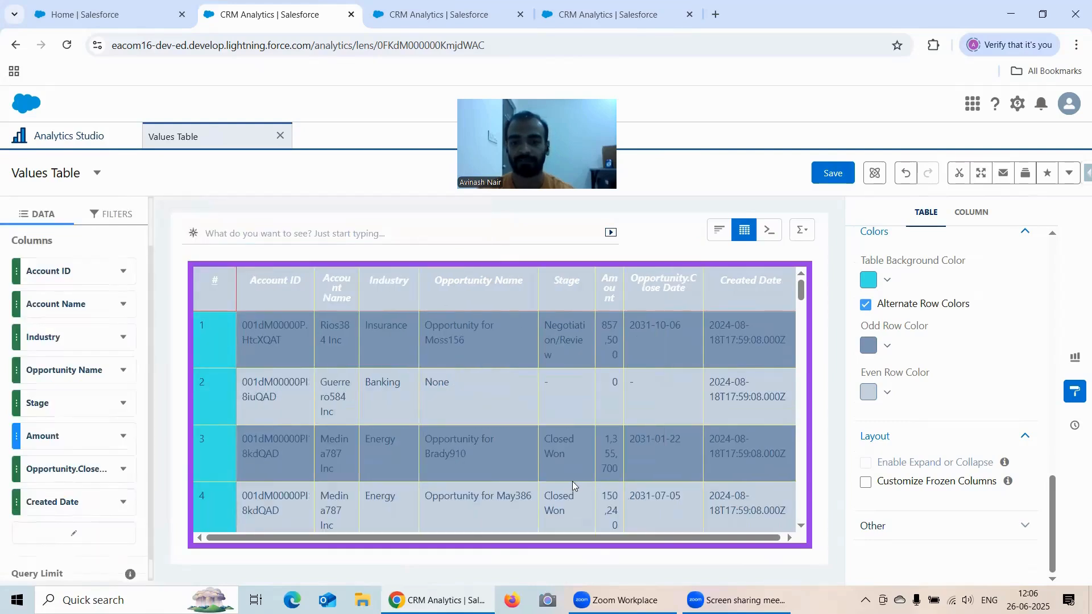
# - Set the table's column width to Fixed Width in the spacing settings
pyautogui.moveTo(634, 536); pyautogui.dragTo(460, 558)
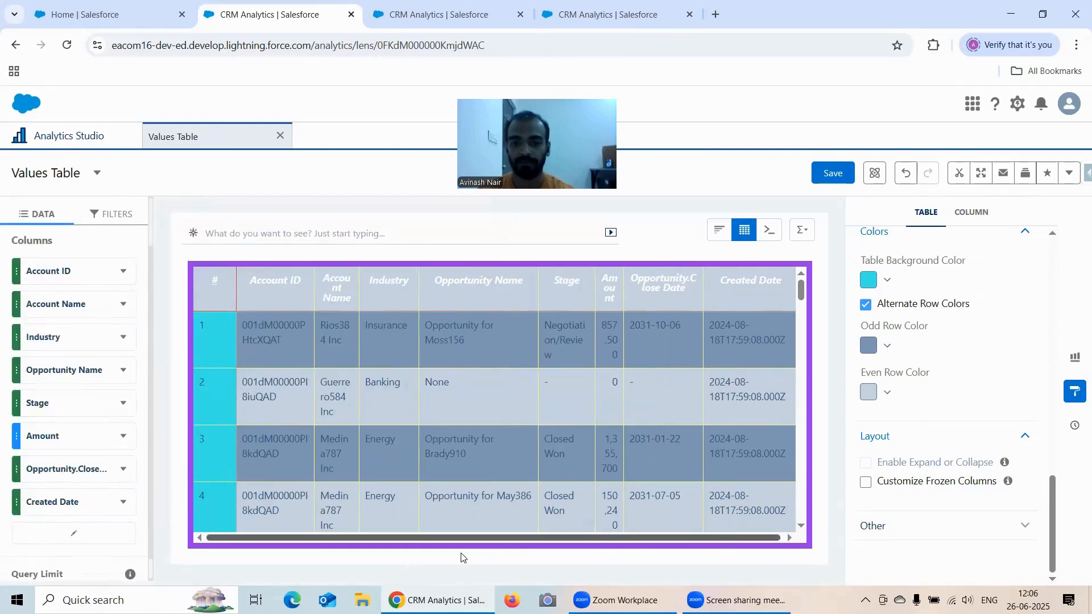
pyautogui.scroll(5, 984, 390)
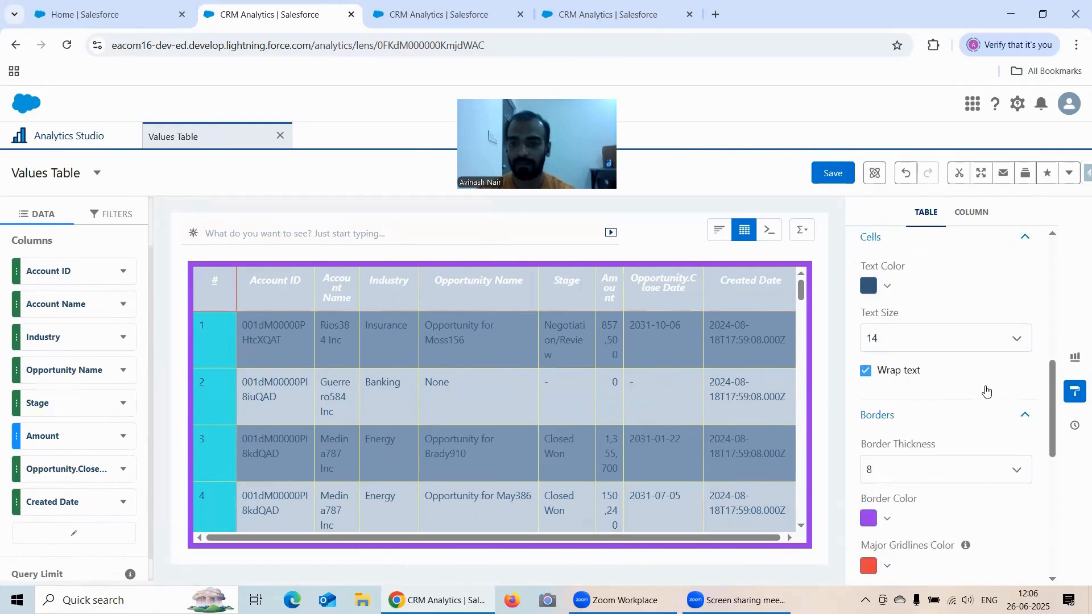
pyautogui.scroll(4, 985, 390)
pyautogui.click(917, 447)
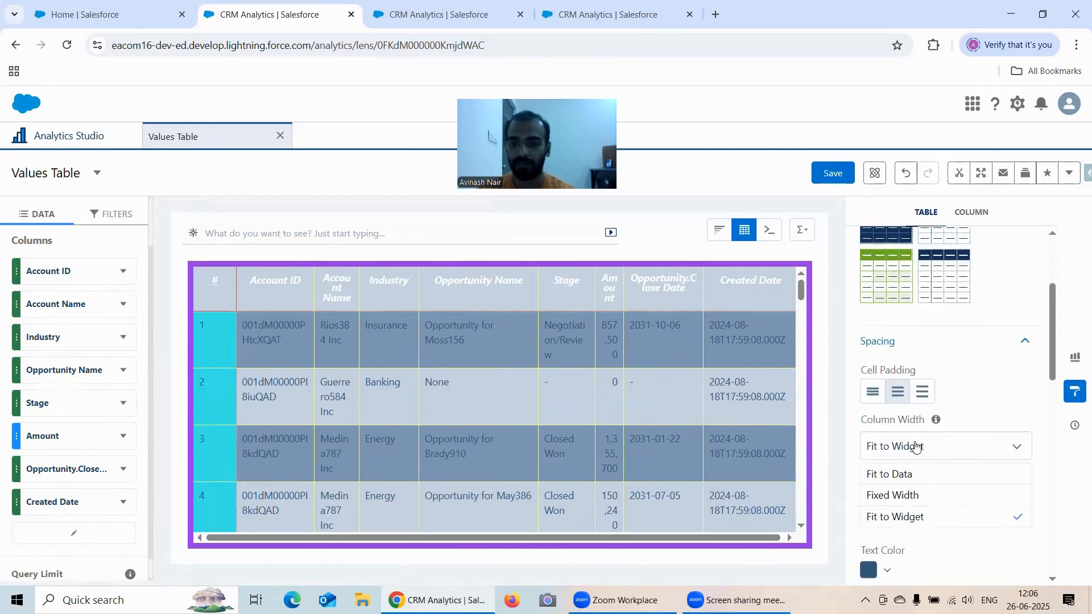
pyautogui.click(912, 496)
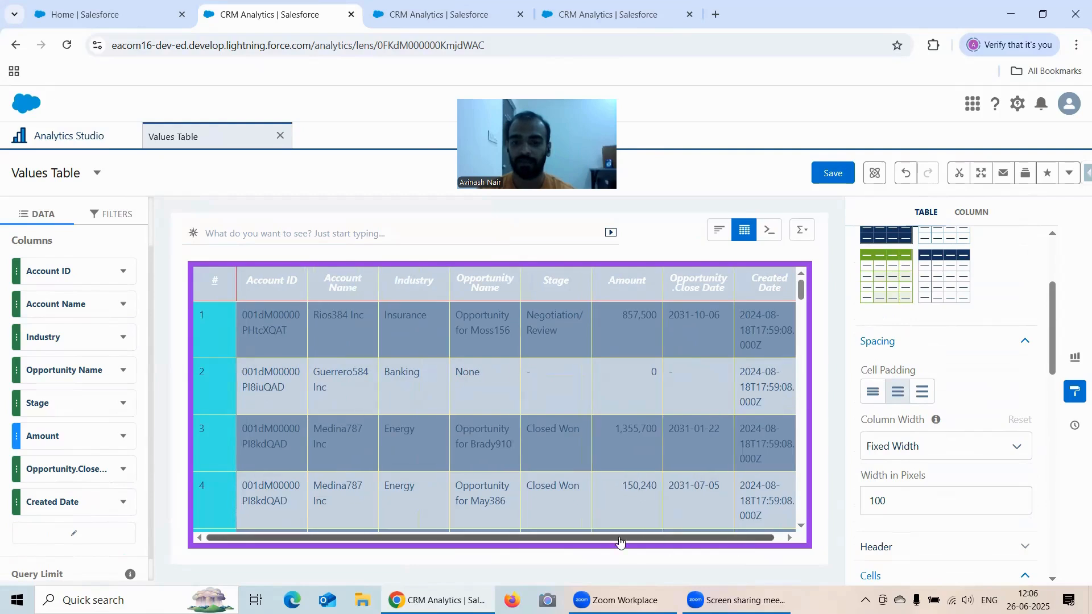
# - Switch the column width to Fit to Data for comparison and return it to Fixed Width
pyautogui.click(916, 446)
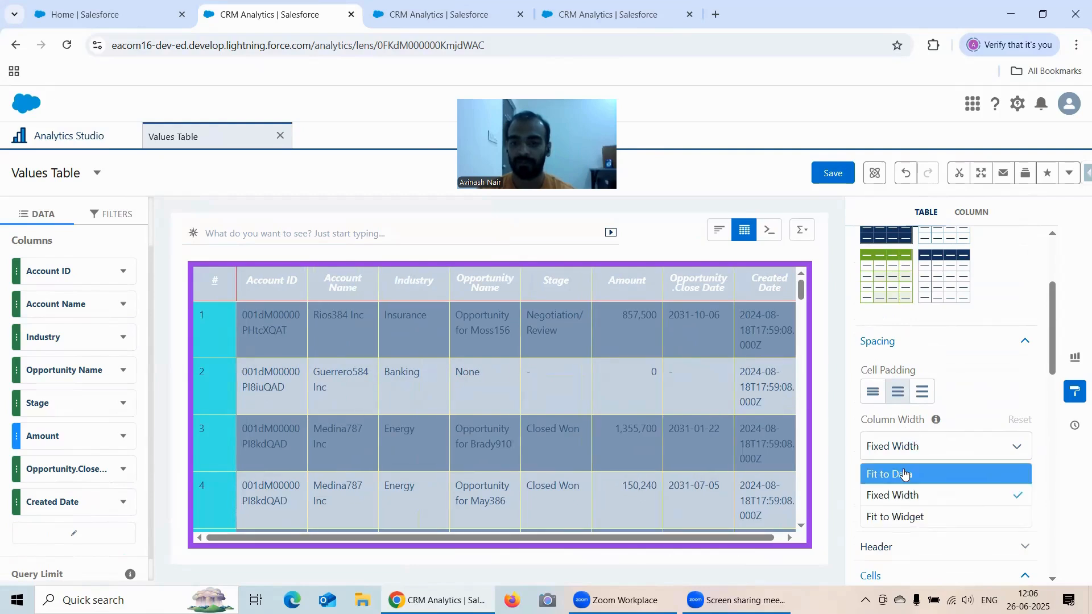
pyautogui.click(905, 474)
pyautogui.scroll(-7, 967, 366)
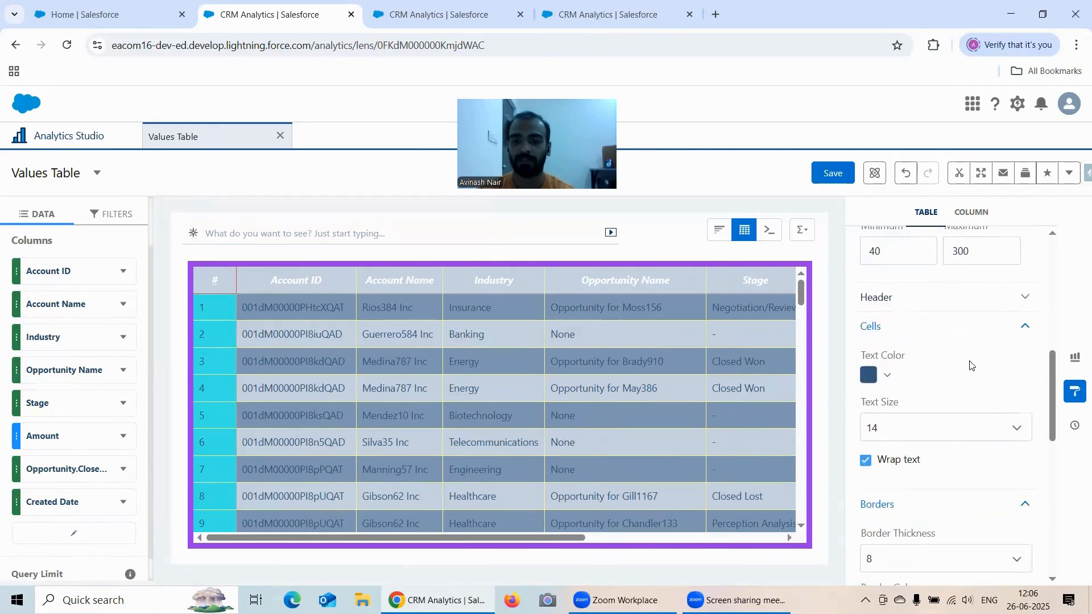
pyautogui.scroll(8, 943, 365)
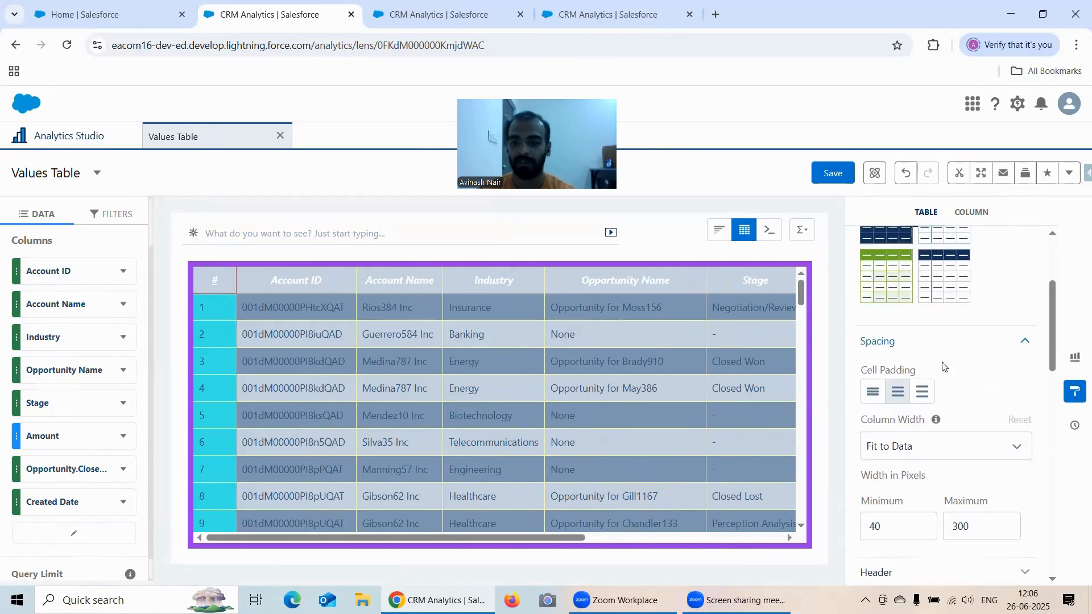
pyautogui.scroll(-2, 943, 365)
pyautogui.click(917, 375)
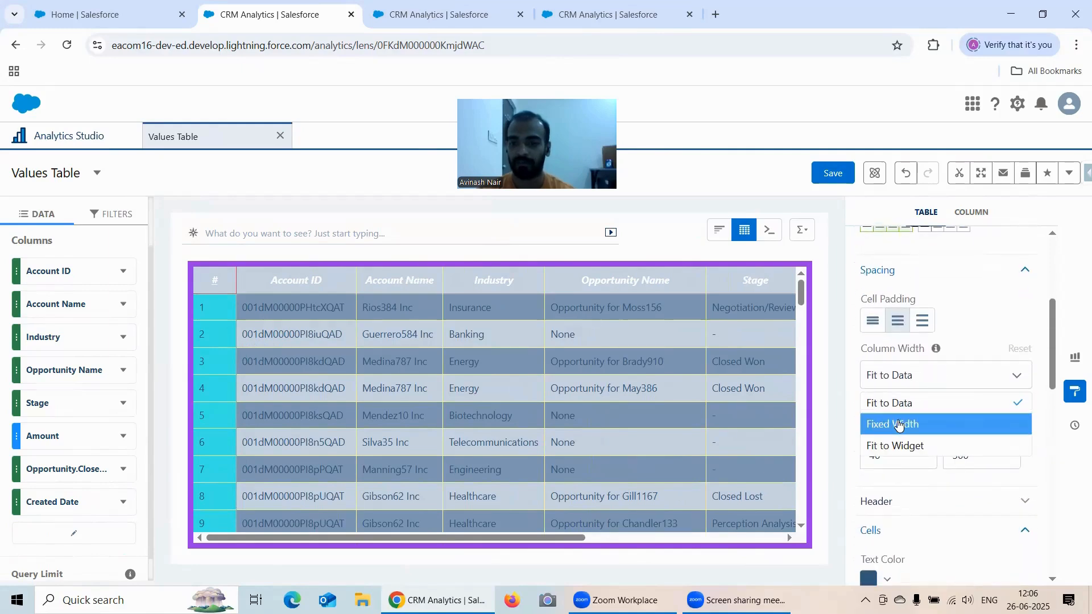
pyautogui.click(899, 421)
pyautogui.scroll(-5, 1036, 367)
pyautogui.scroll(-5, 1037, 366)
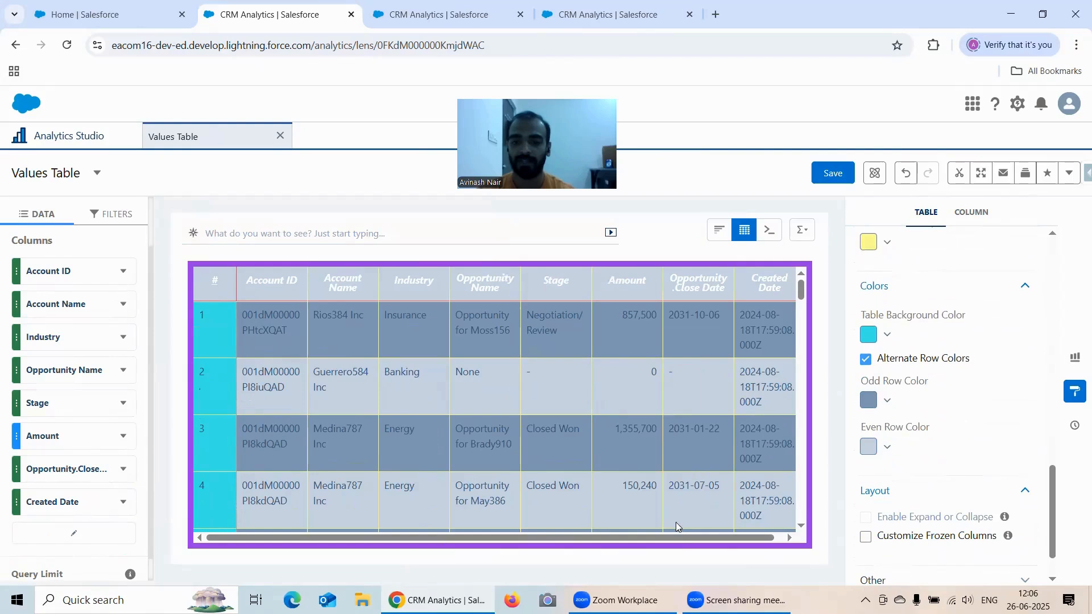
# - Add the Stage Bucket column to the table
pyautogui.click(74, 533)
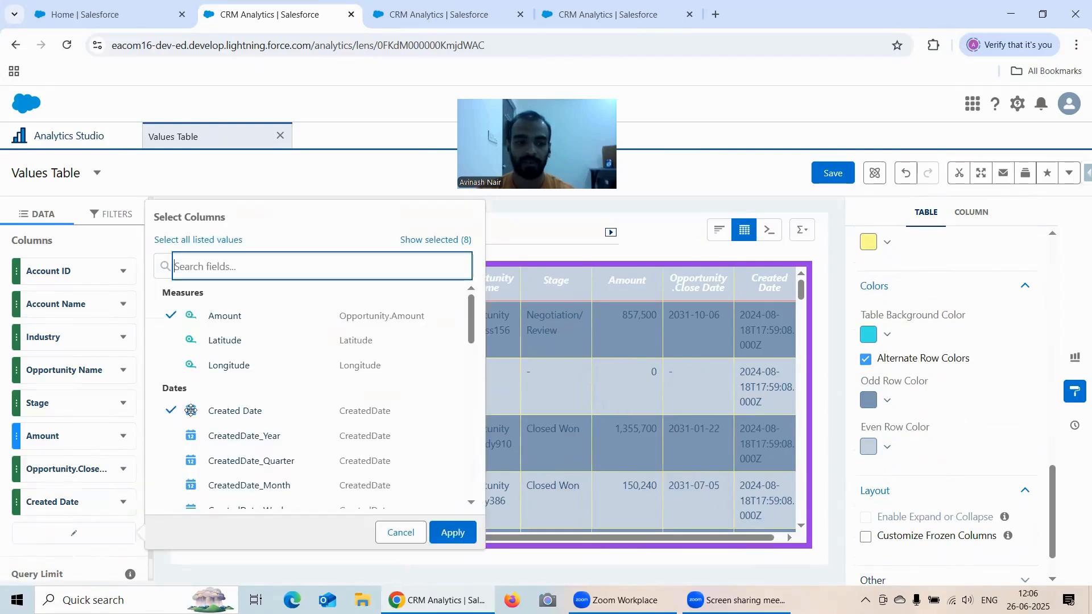
pyautogui.scroll(-10, 271, 387)
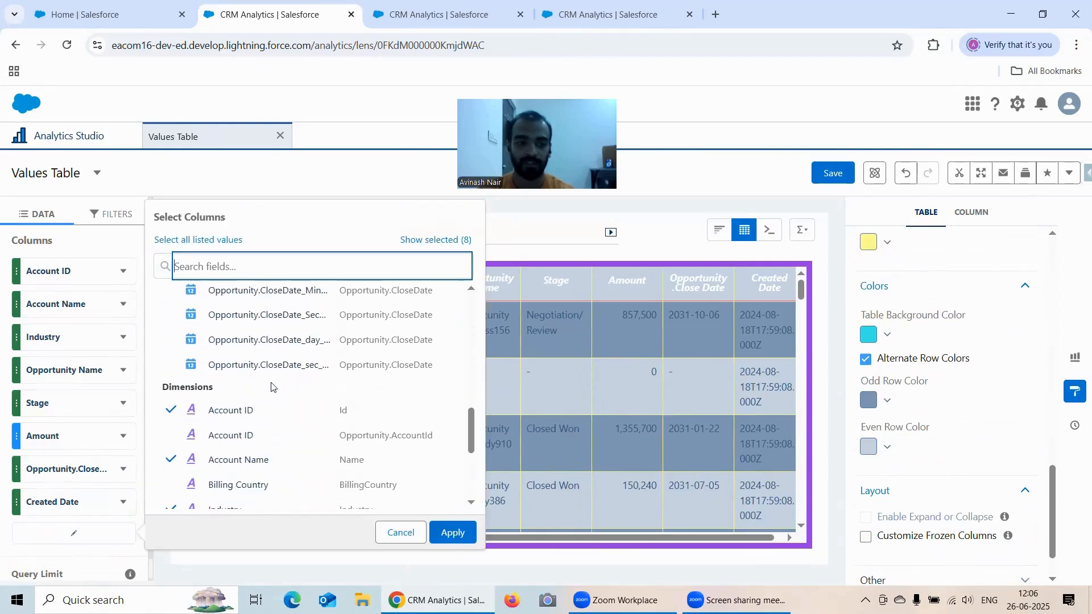
pyautogui.scroll(-5, 270, 397)
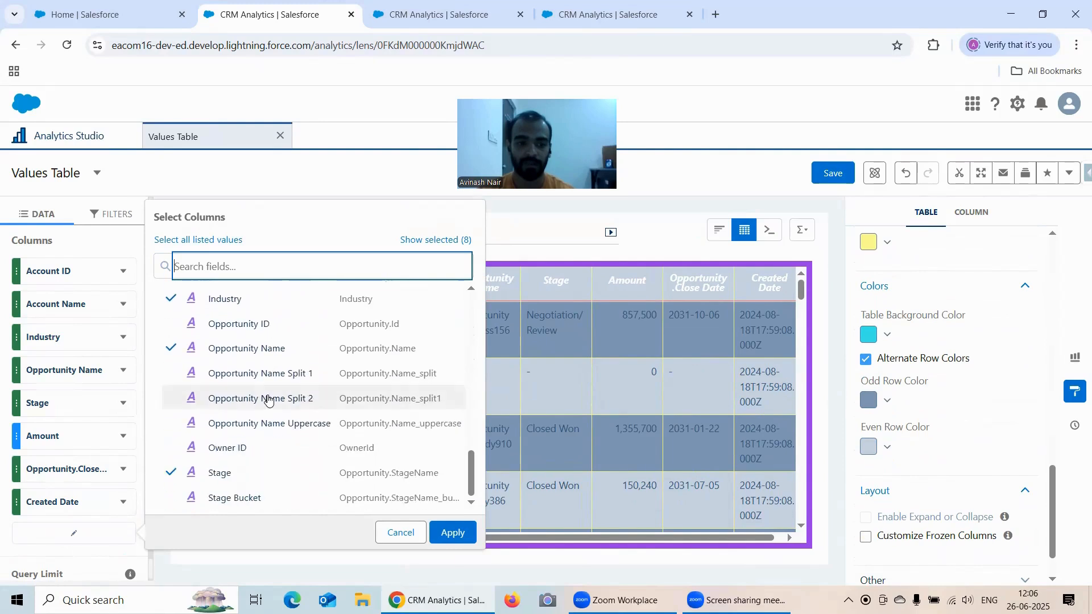
pyautogui.click(261, 498)
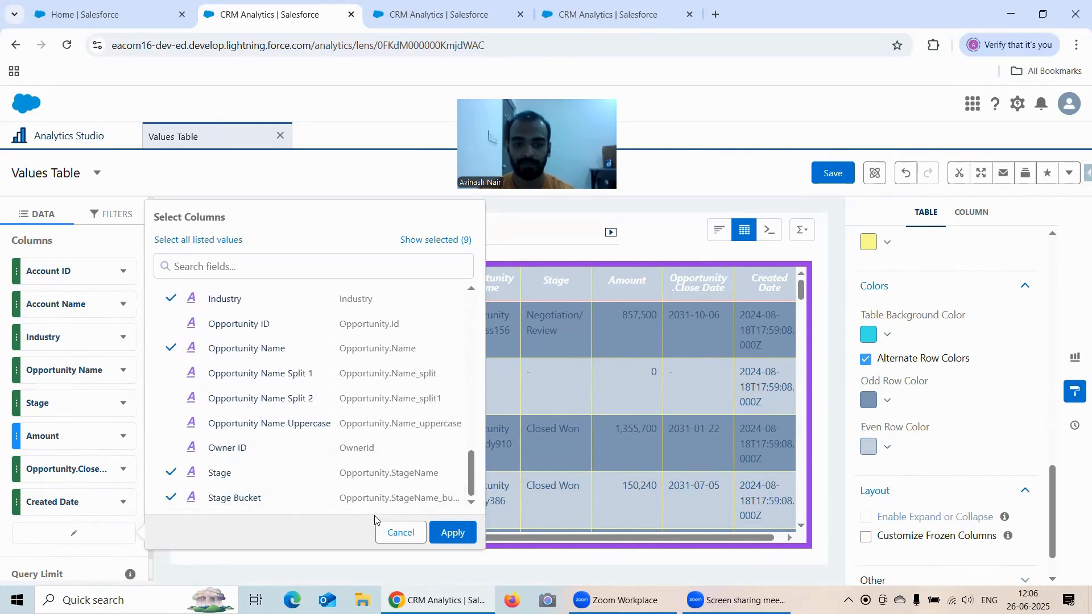
pyautogui.click(460, 538)
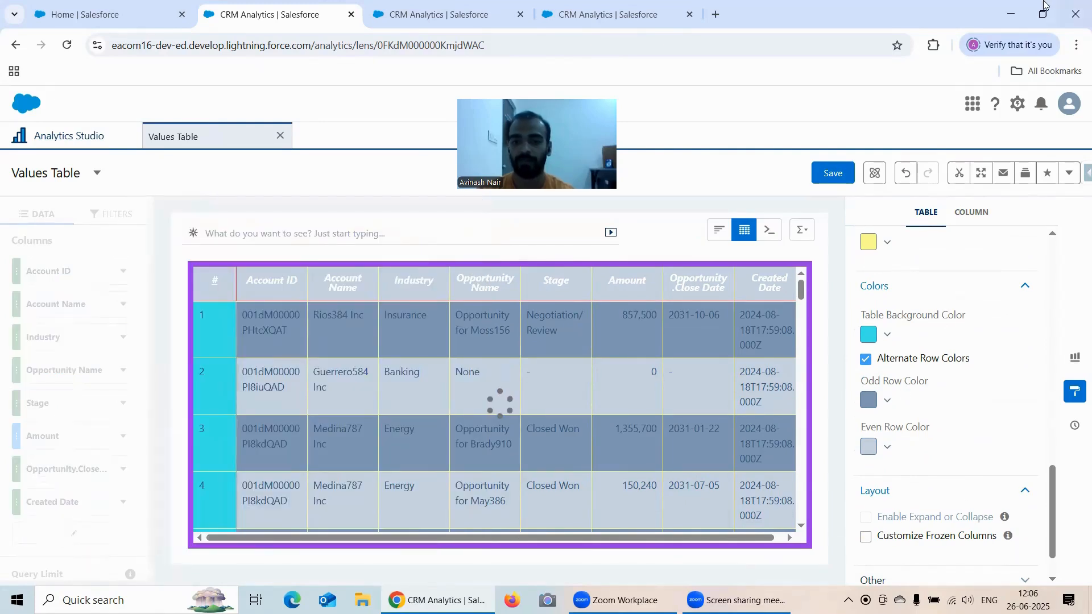
# - Enable customized frozen columns, set the number of frozen columns to 3, and check how the table scrolls sideways
pyautogui.click(873, 539)
pyautogui.scroll(-2, 928, 461)
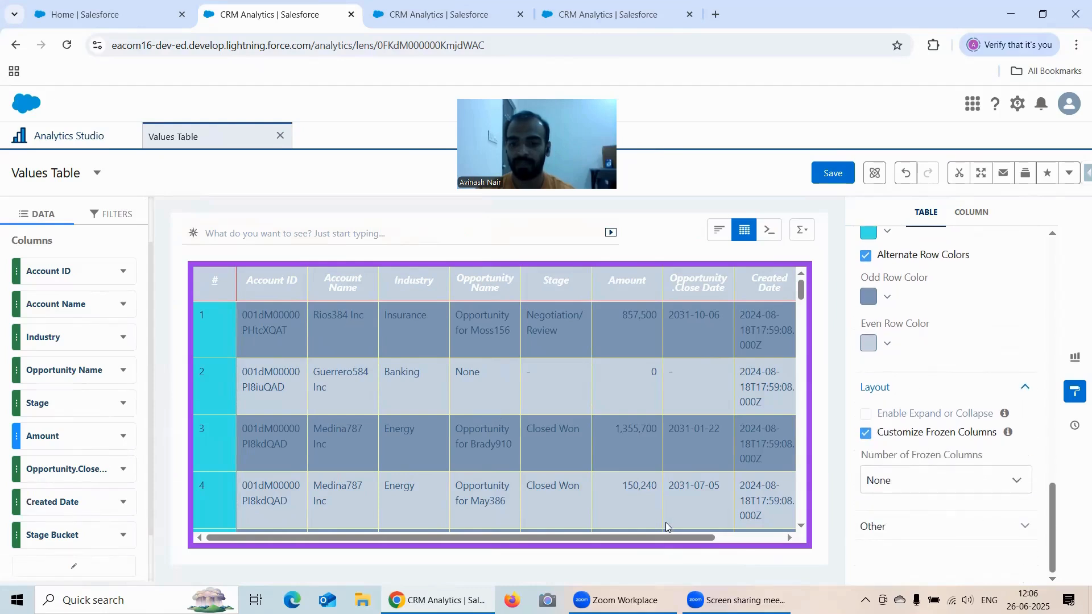
pyautogui.moveTo(694, 547); pyautogui.dragTo(784, 546)
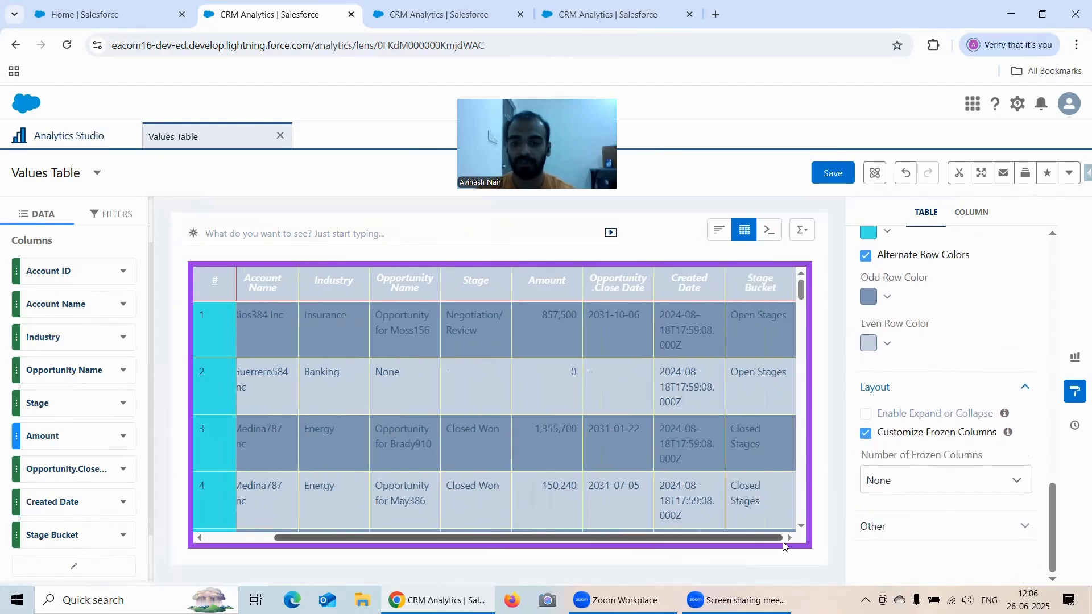
pyautogui.click(932, 481)
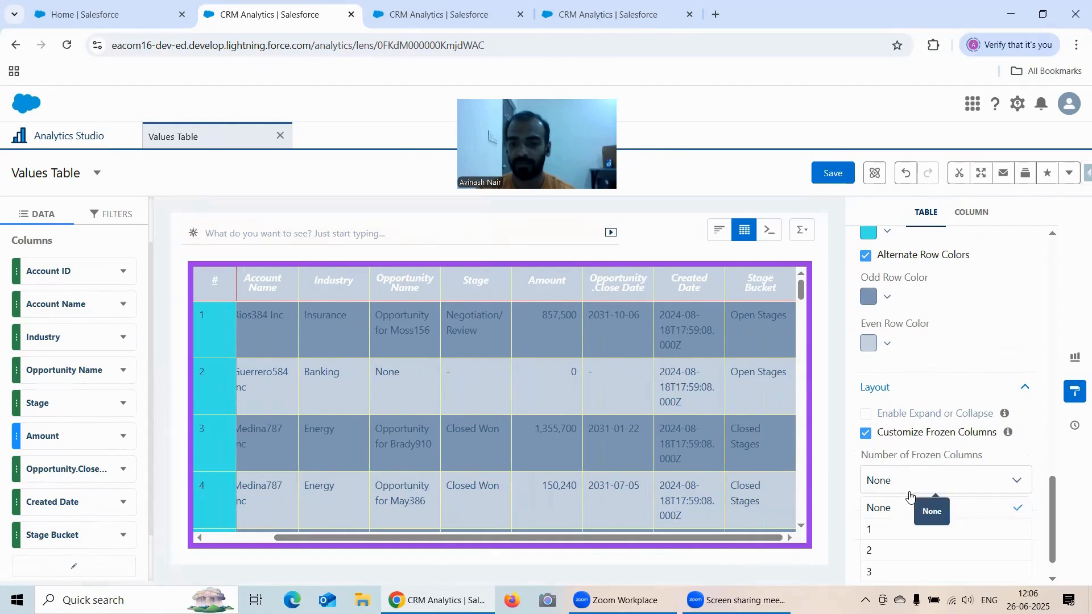
pyautogui.scroll(-1, 904, 529)
pyautogui.click(897, 530)
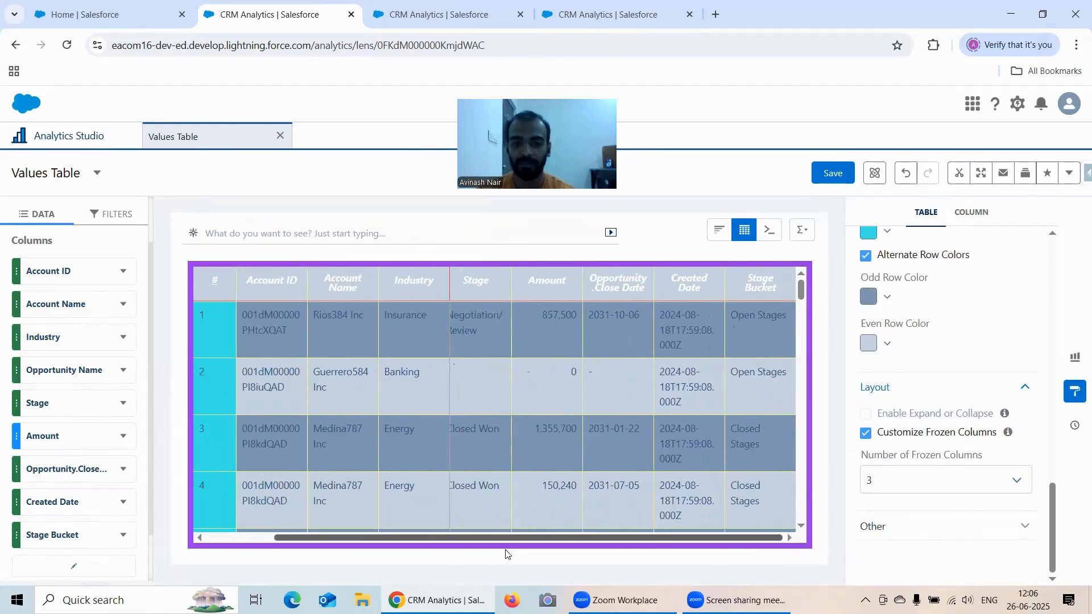
pyautogui.hscroll(-3, 308, 476)
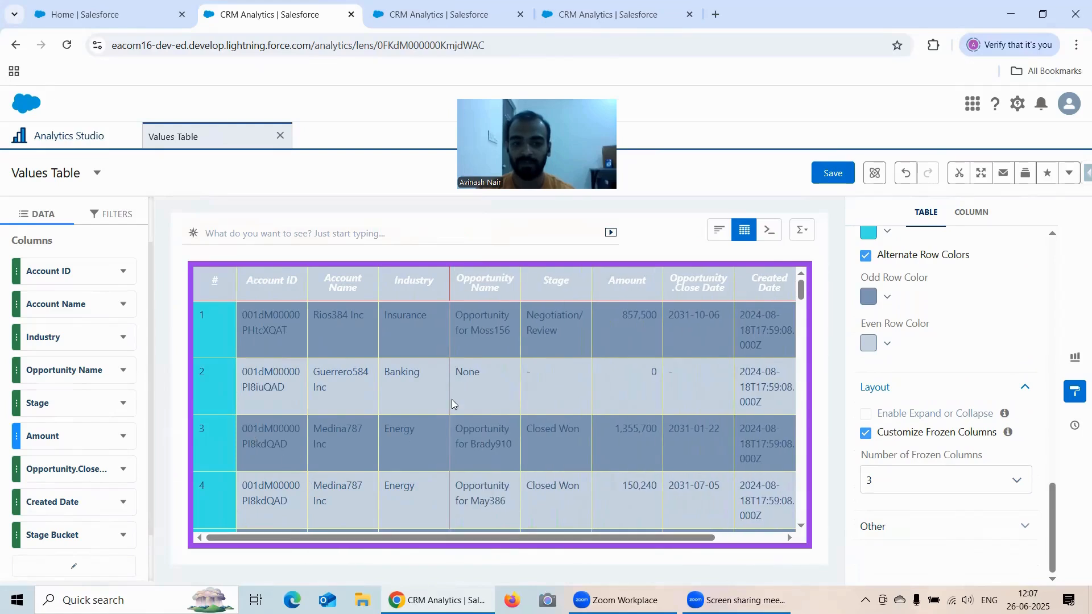
pyautogui.hscroll(3, 439, 542)
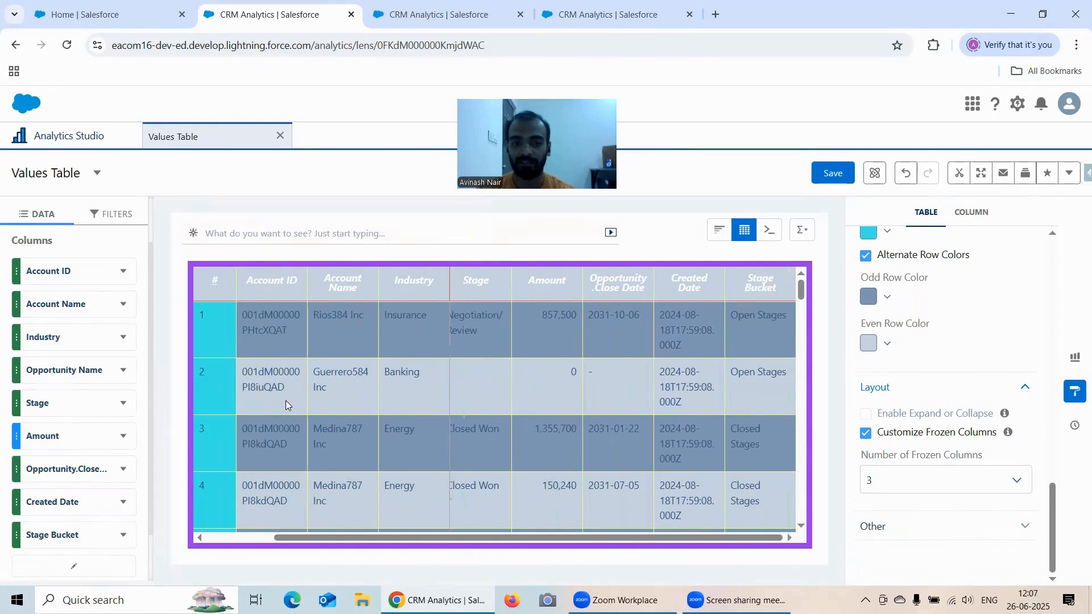
pyautogui.hscroll(-3, 447, 534)
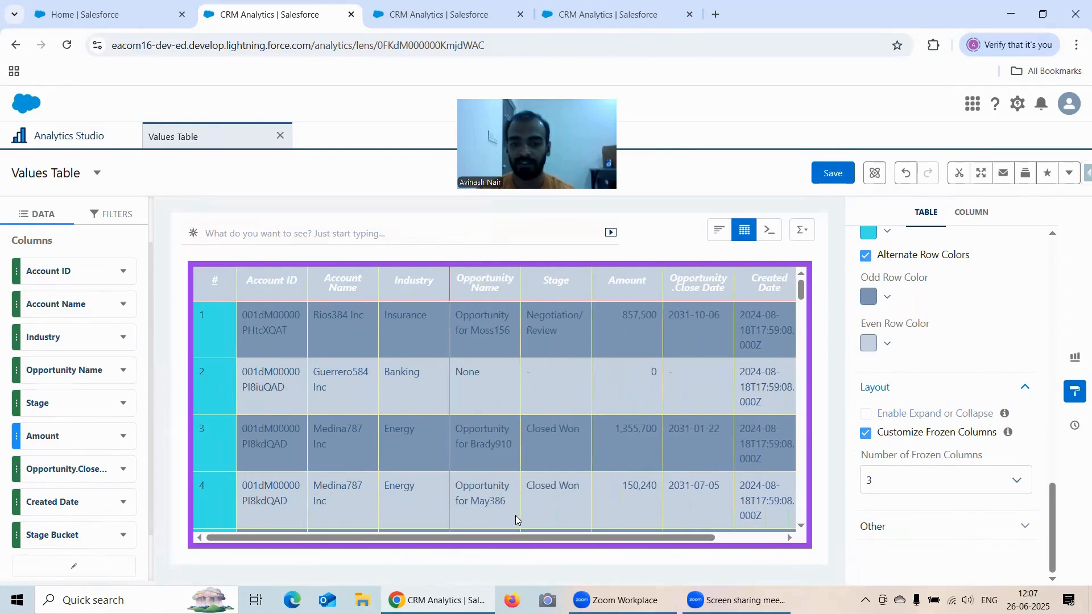
pyautogui.hscroll(3, 495, 530)
pyautogui.hscroll(-3, 445, 513)
# - Set the number of frozen columns to None, compare the sideways scrolling, and restore it to 3
pyautogui.click(876, 481)
pyautogui.click(878, 464)
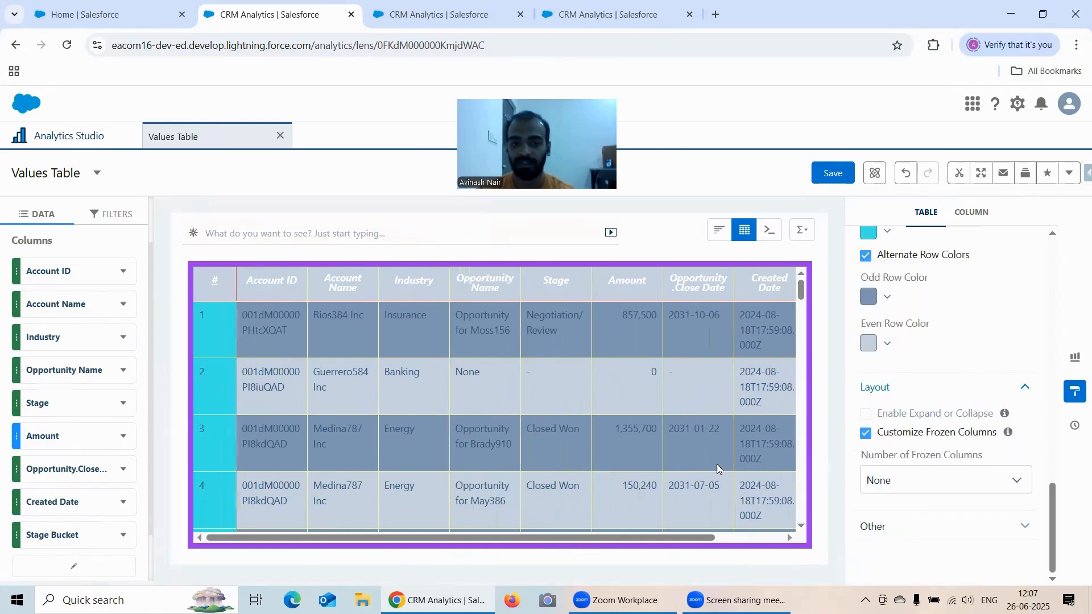
pyautogui.hscroll(3, 549, 537)
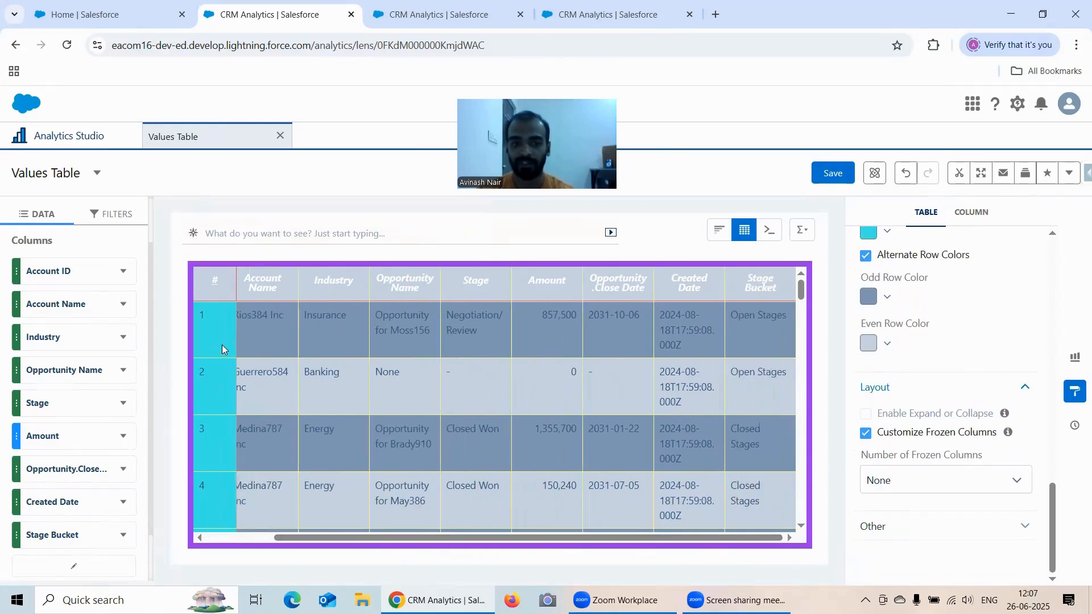
pyautogui.moveTo(365, 537); pyautogui.dragTo(235, 534)
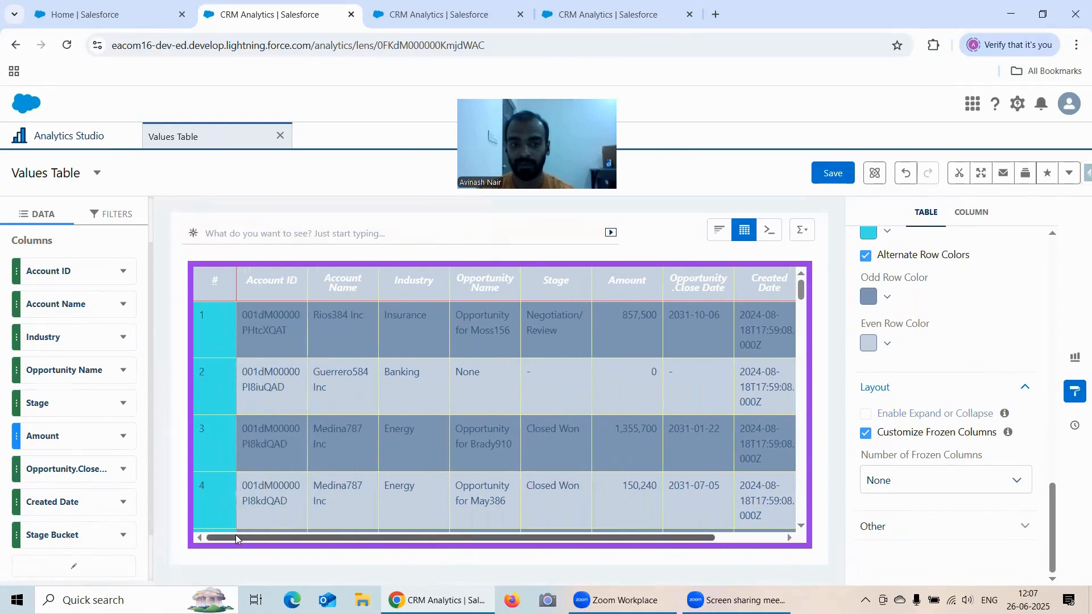
pyautogui.click(903, 484)
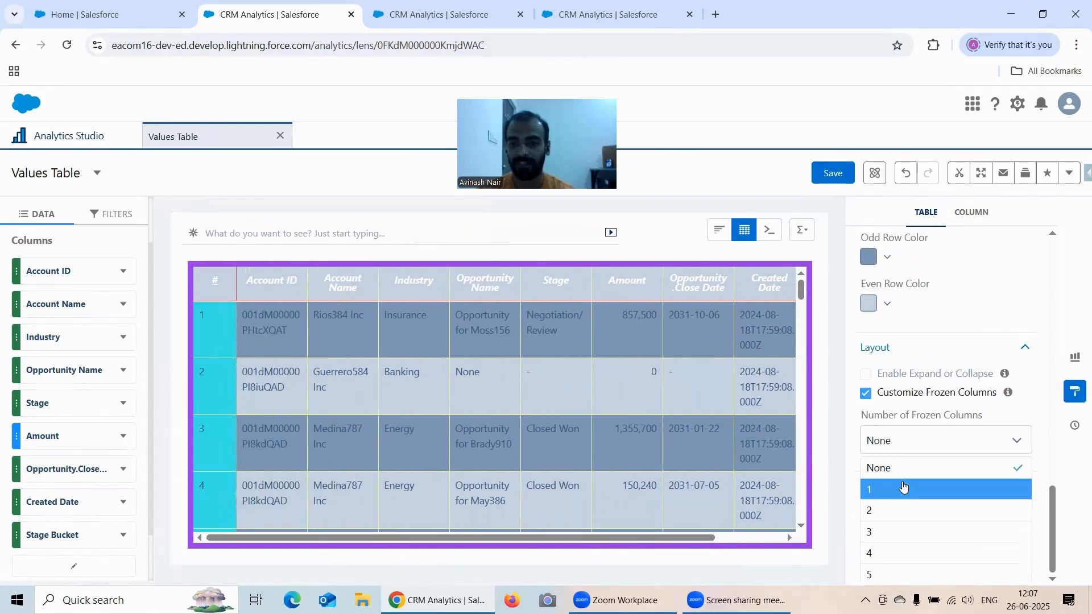
pyautogui.click(897, 531)
pyautogui.moveTo(538, 541); pyautogui.dragTo(471, 546)
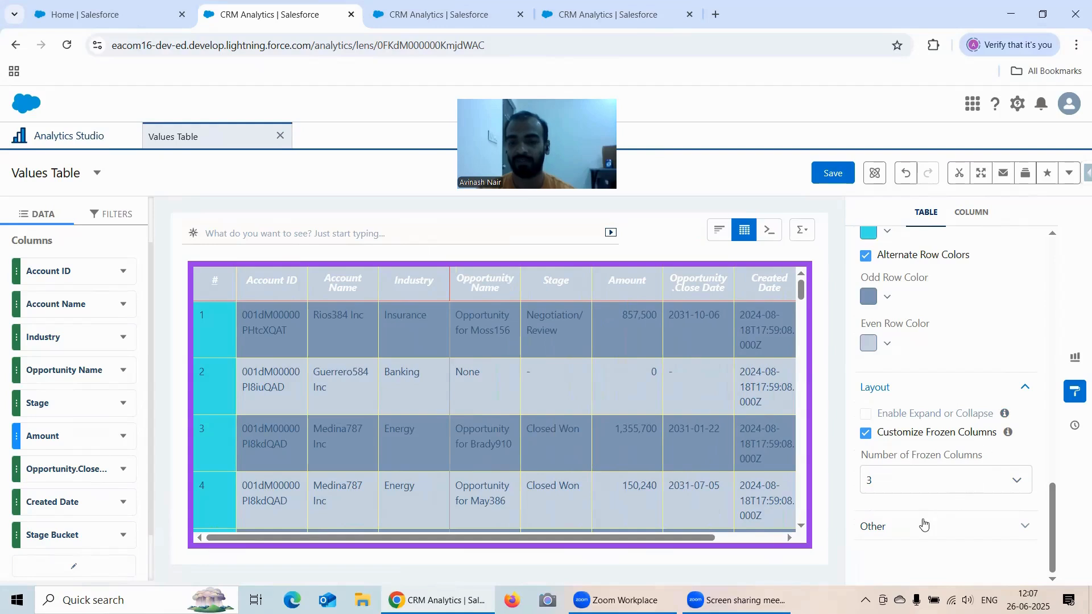
# - Expand the table's other settings and turn the row index column off and back on
pyautogui.click(938, 515)
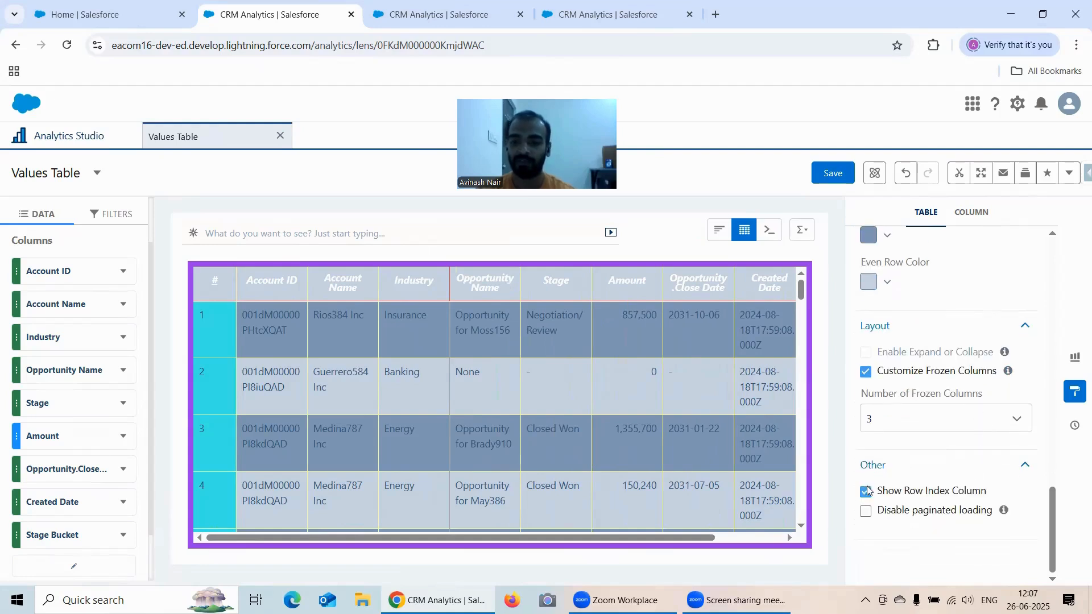
pyautogui.click(865, 492)
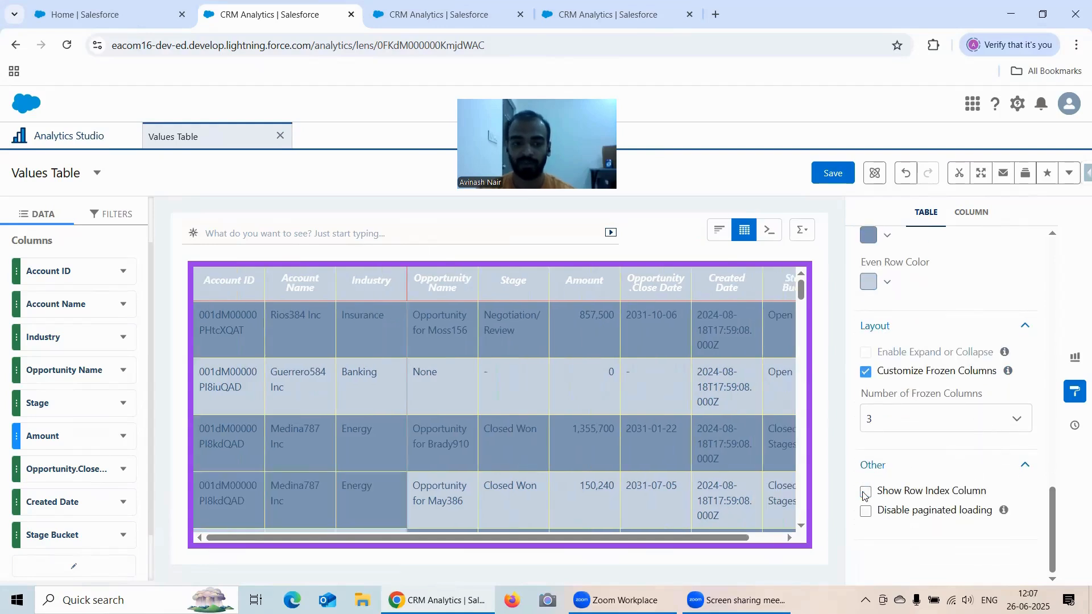
pyautogui.click(865, 493)
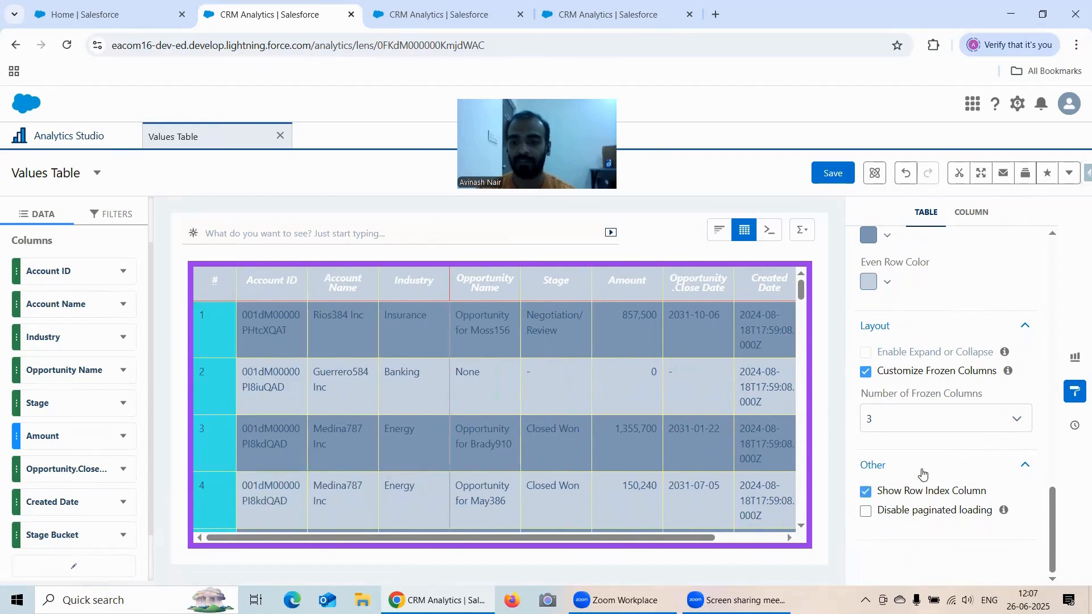
# - Read the explanation of the Disable paginated loading option and look through the table's rows
pyautogui.moveTo(1005, 514)
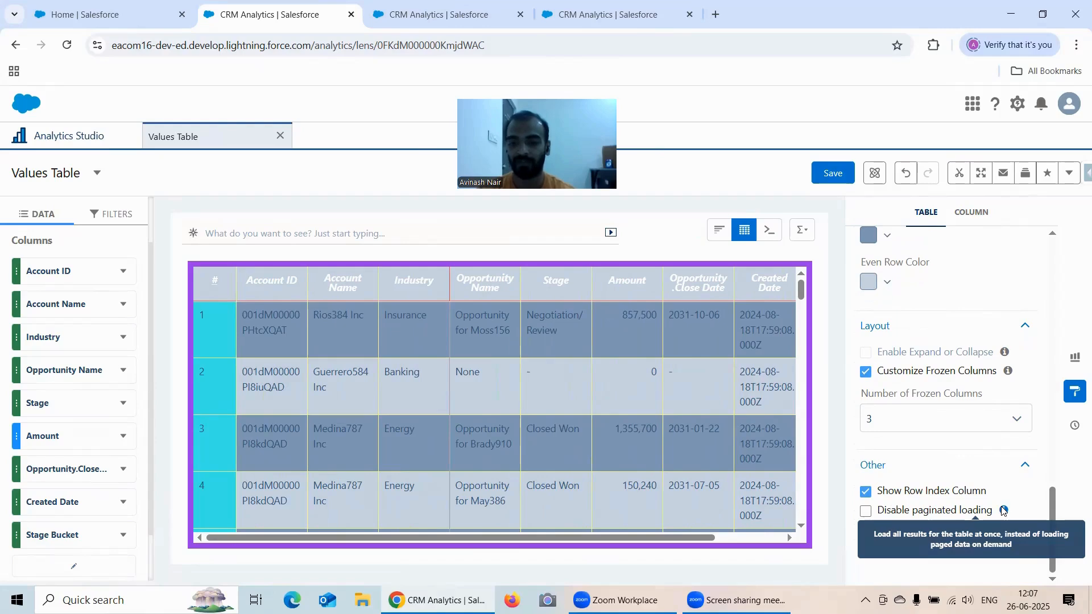
pyautogui.scroll(-4, 720, 397)
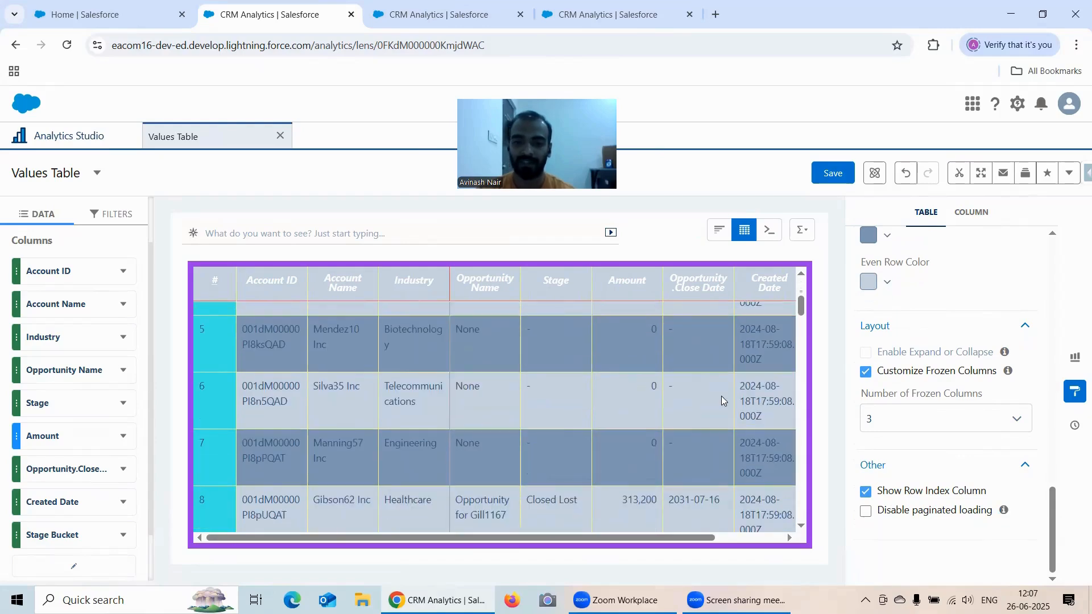
pyautogui.scroll(4, 785, 404)
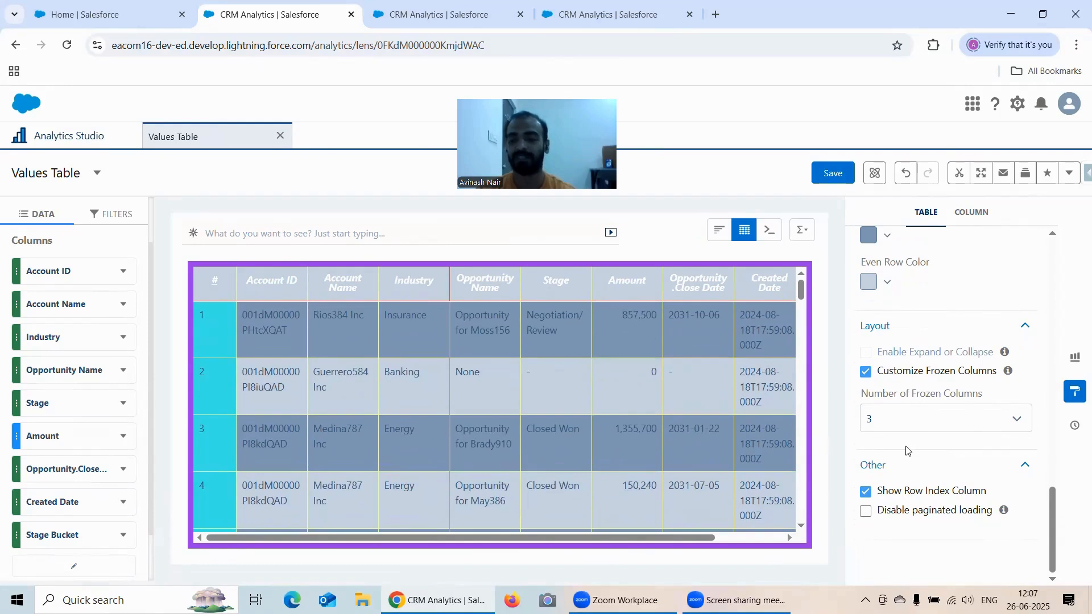
# - Look at the column-level formatting settings and return to the table-level settings
pyautogui.scroll(2, 1033, 442)
pyautogui.scroll(5, 1032, 442)
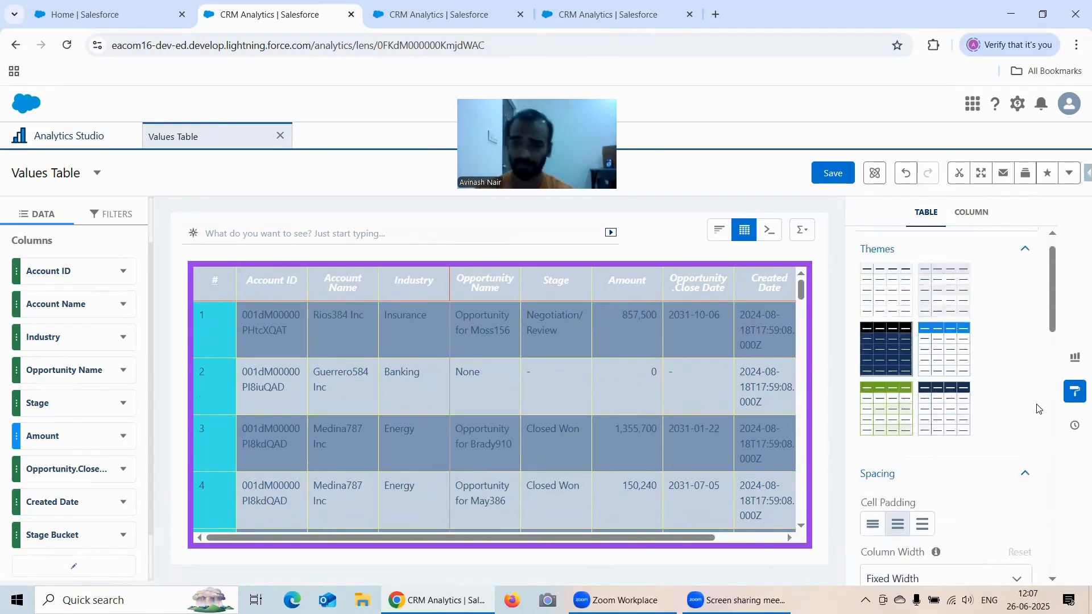
pyautogui.click(968, 222)
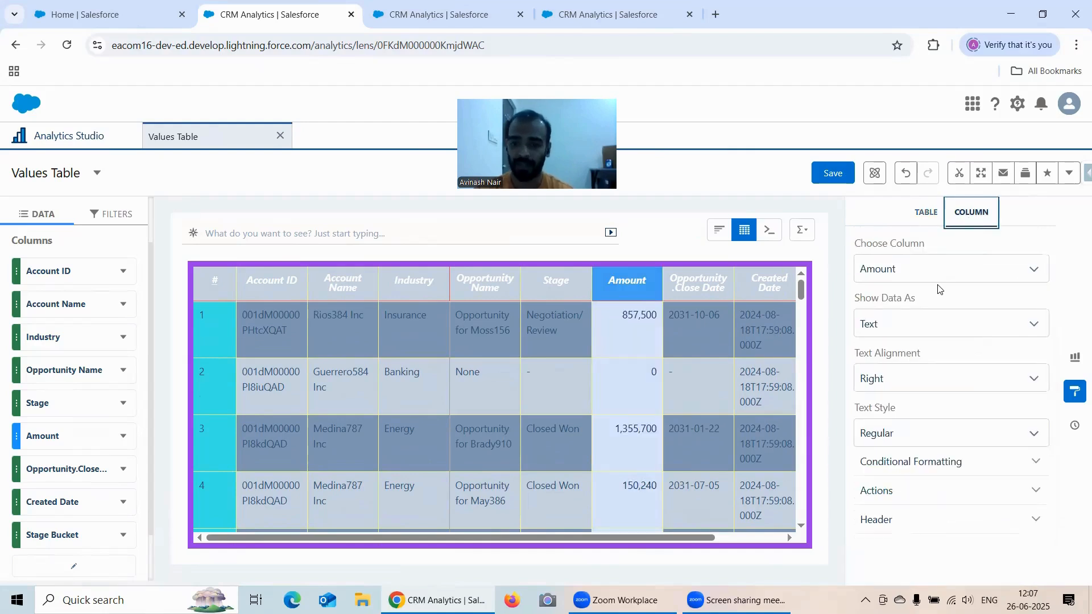
pyautogui.click(922, 217)
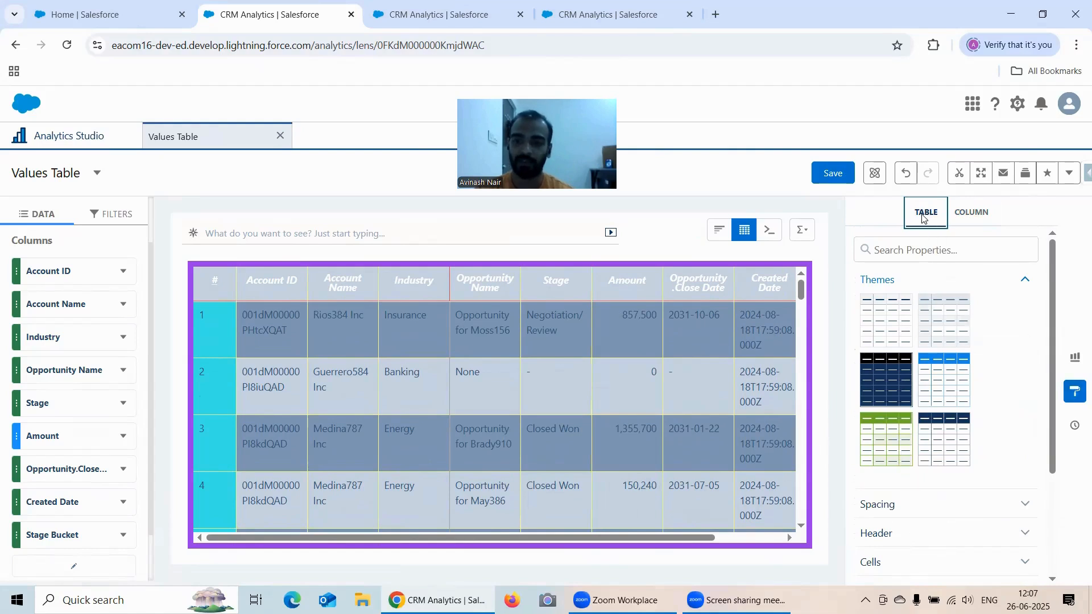
# - Hide and reopen the formatting properties, view the Stage Bucket column's settings, and return to the table-level settings
pyautogui.click(1075, 391)
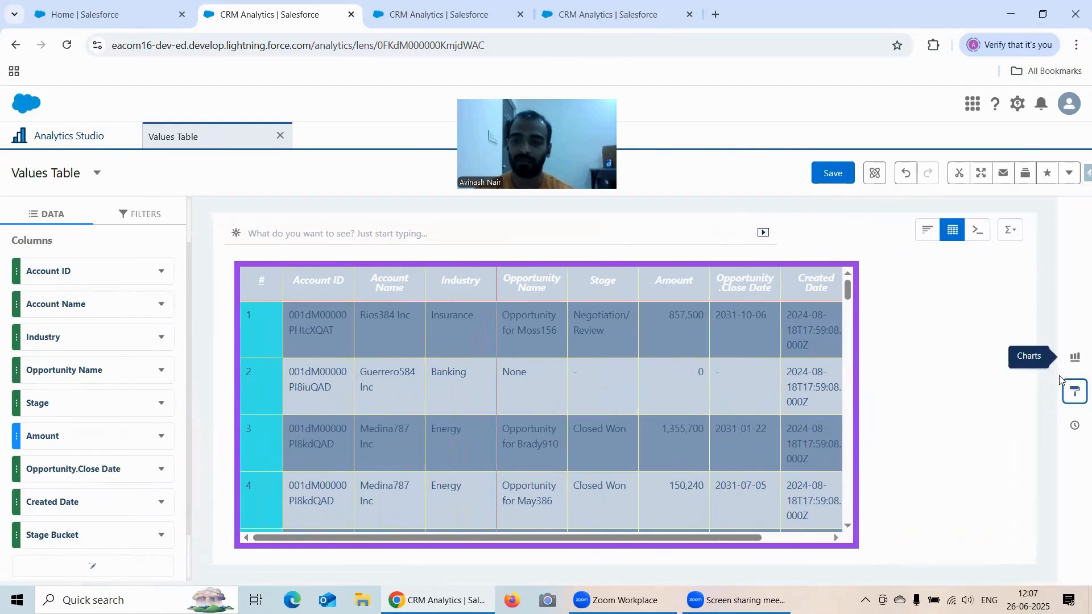
pyautogui.click(1076, 391)
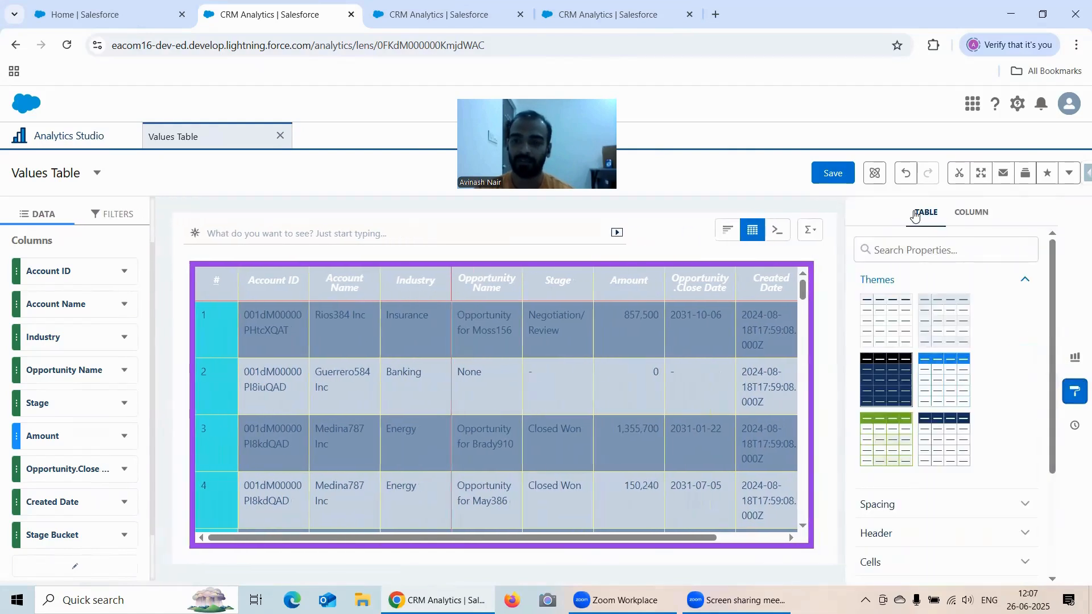
pyautogui.click(970, 214)
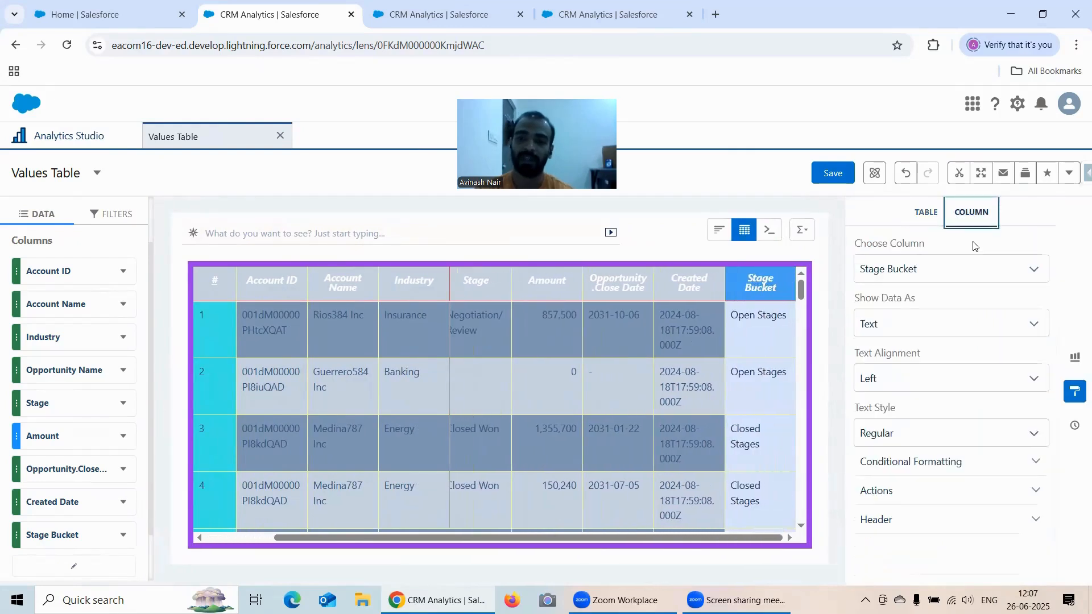
pyautogui.click(917, 217)
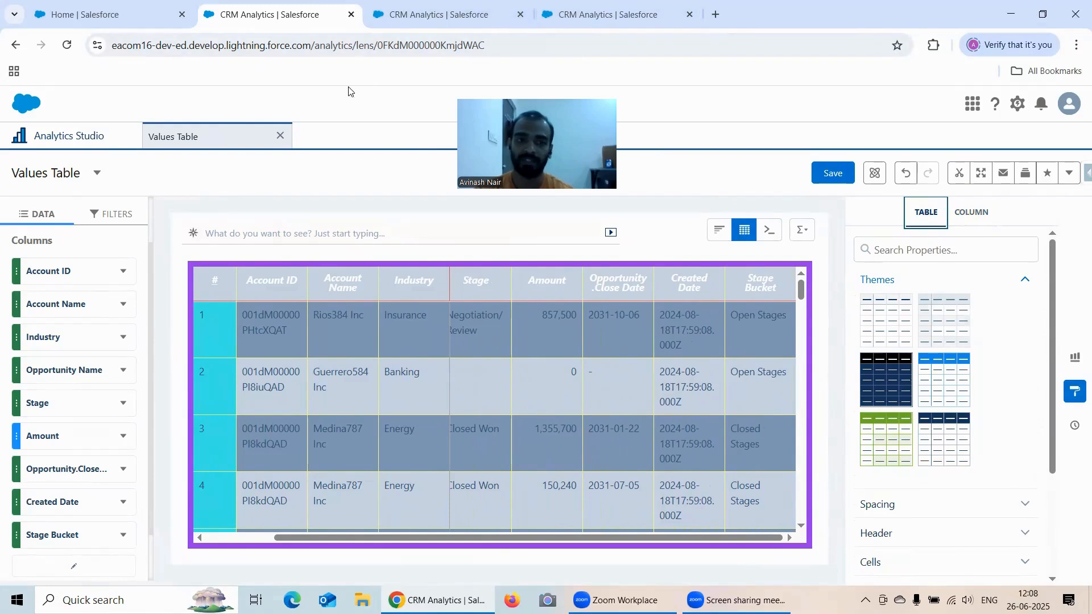
# - Save the formatted lens under the name Values Table in the Recipe Dataset app
pyautogui.click(736, 200)
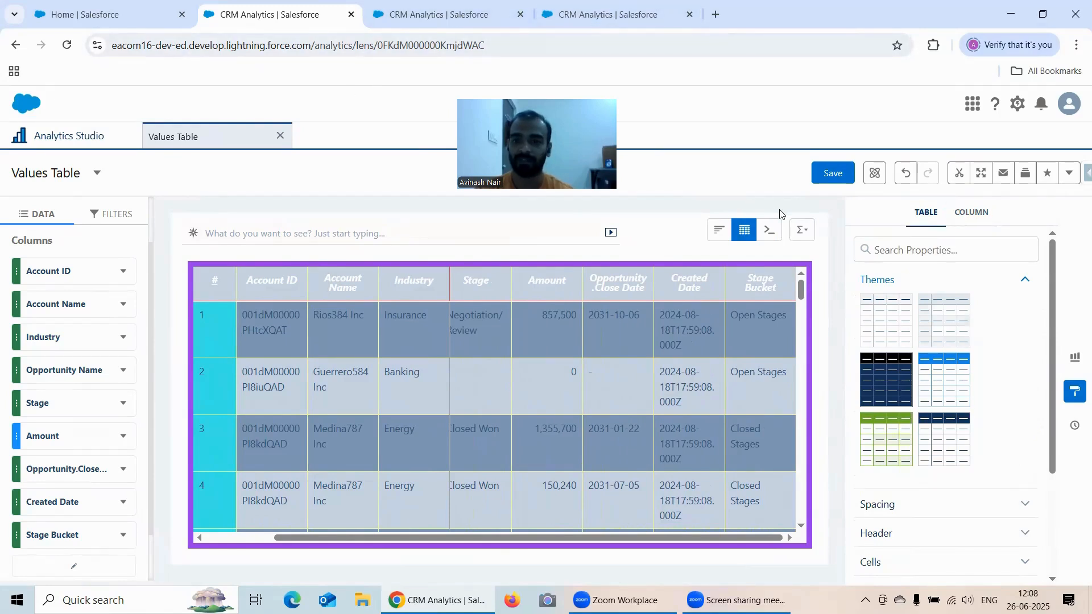
pyautogui.click(832, 173)
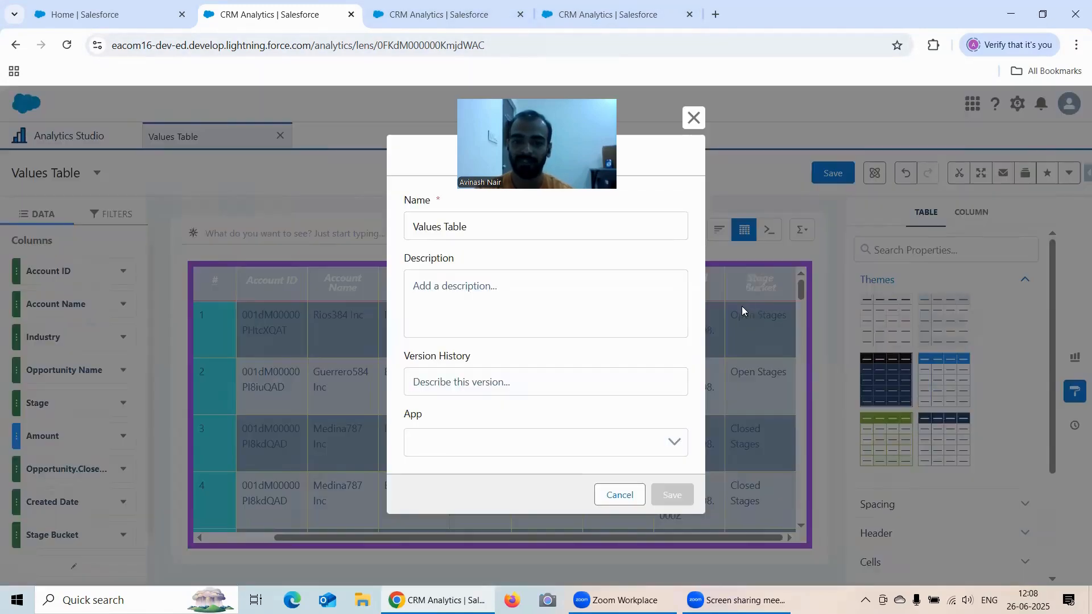
pyautogui.click(671, 494)
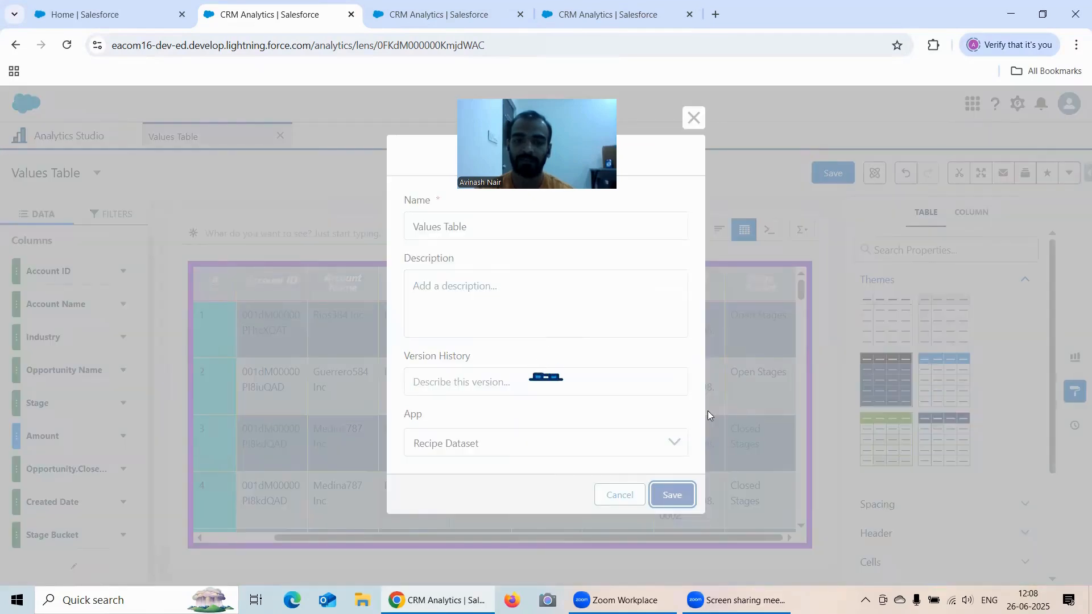